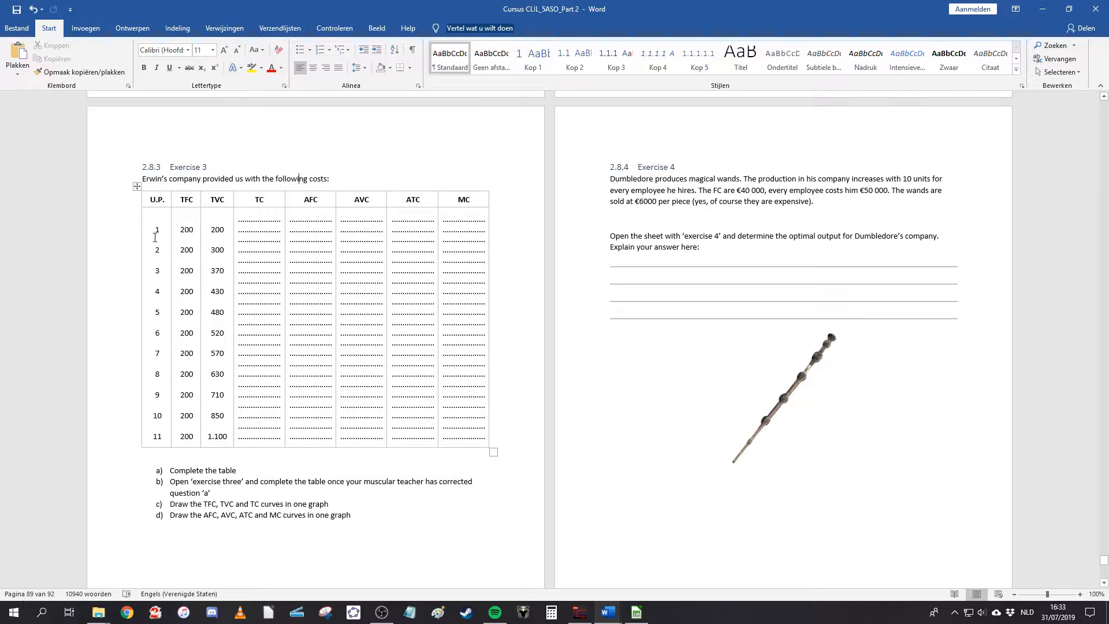
- Review the U.P., TFC and TVC column headings in the Exercise 3 cost table
double_click(152, 199)
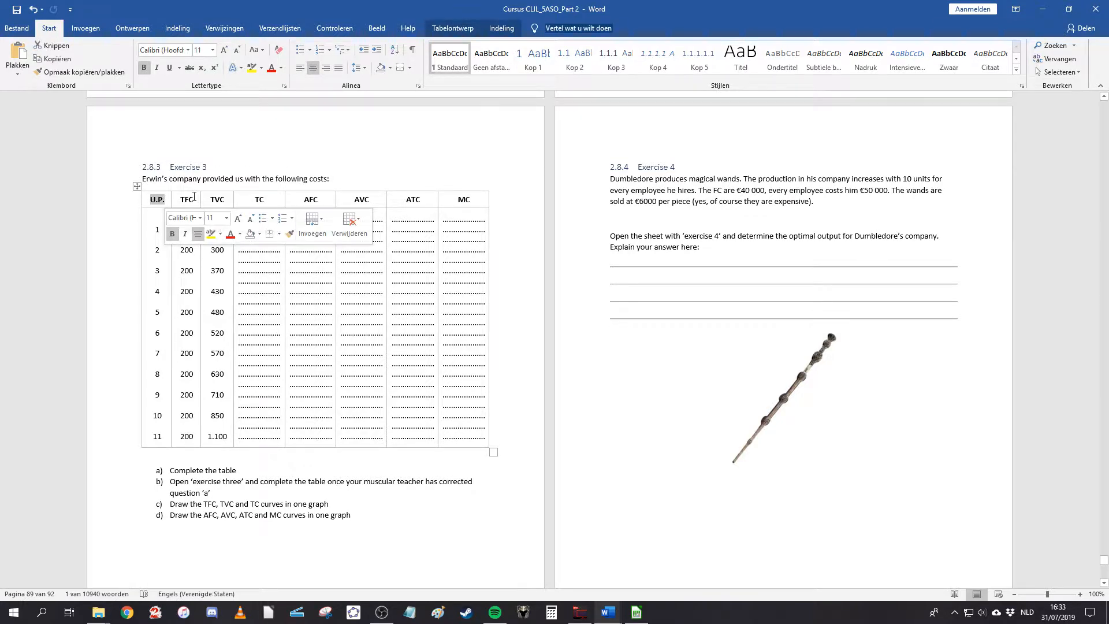
double_click(191, 200)
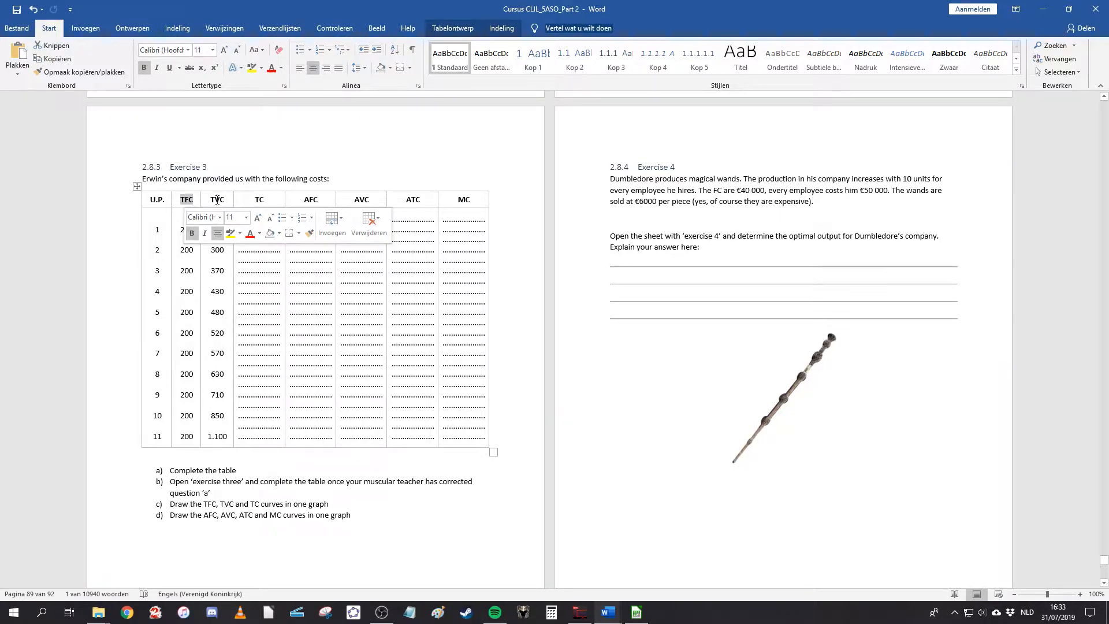
click(217, 200)
double_click(212, 200)
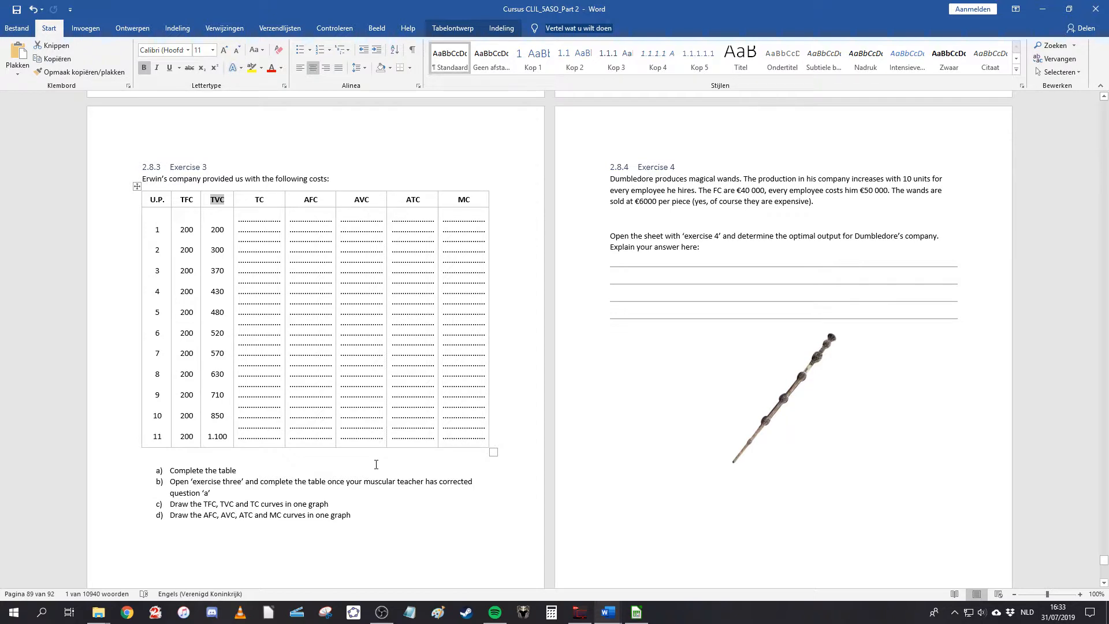
- Switch to the H4 - oefeningen.ods spreadsheet in LibreOffice Calc
mouse_move(633, 612)
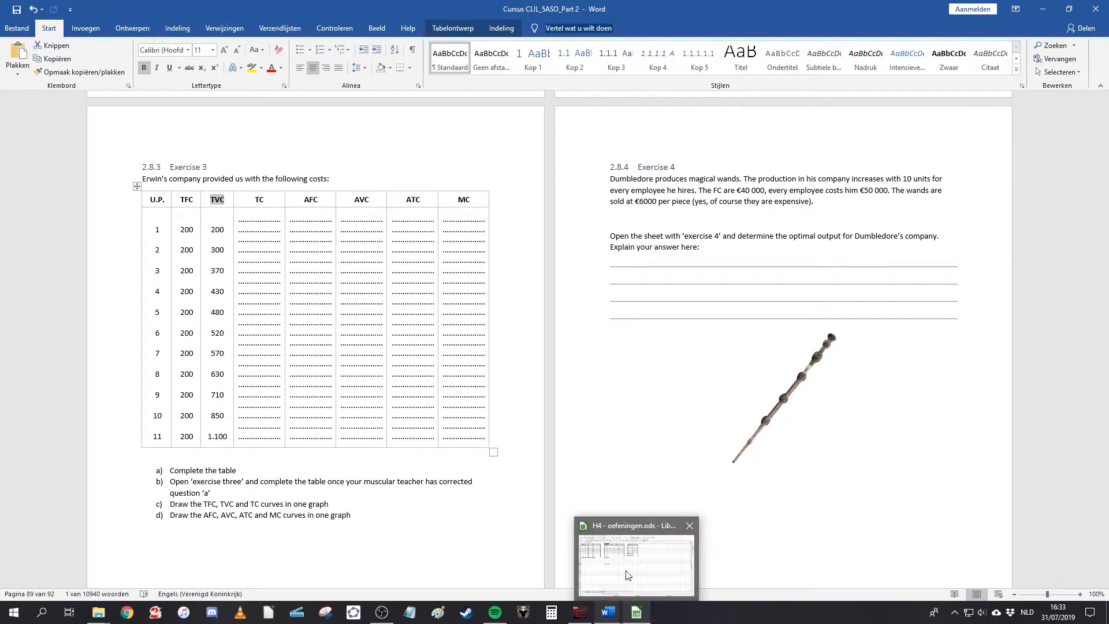
click(628, 574)
click(418, 394)
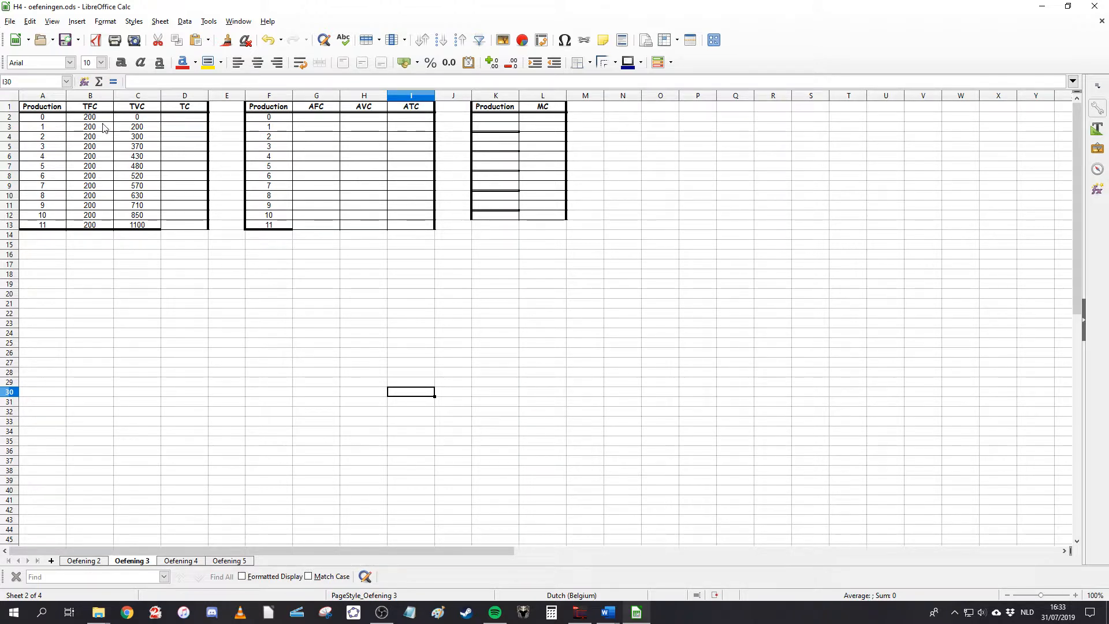
- Examine the given Production, TFC and TVC data and the empty cost columns on the Oefening 3 sheet
drag(48, 120, 137, 225)
click(547, 335)
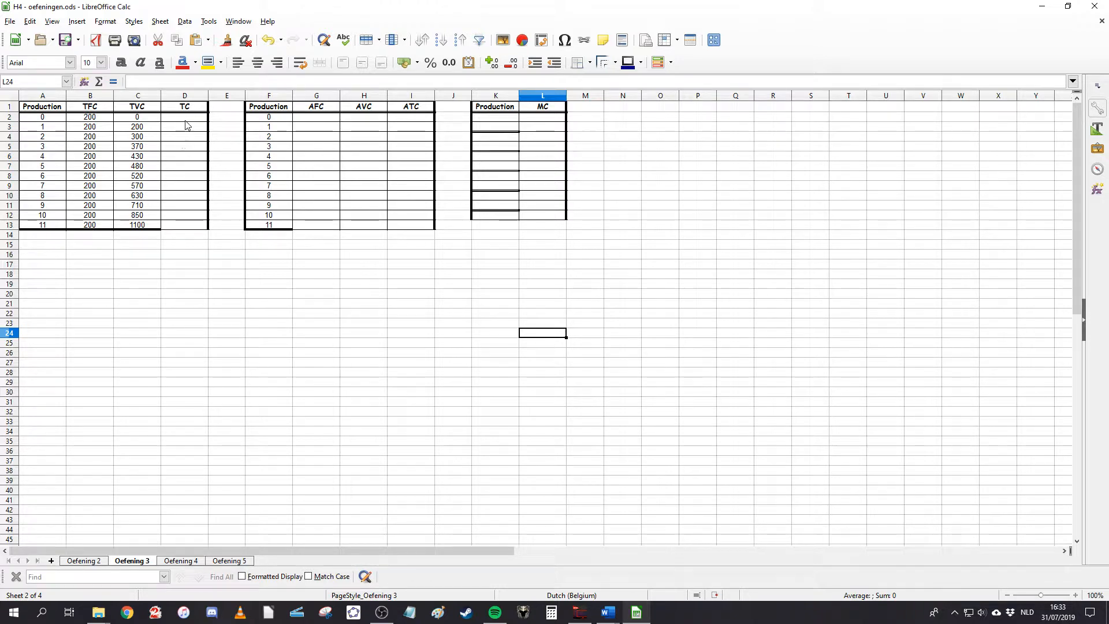
drag(184, 118, 542, 224)
click(575, 284)
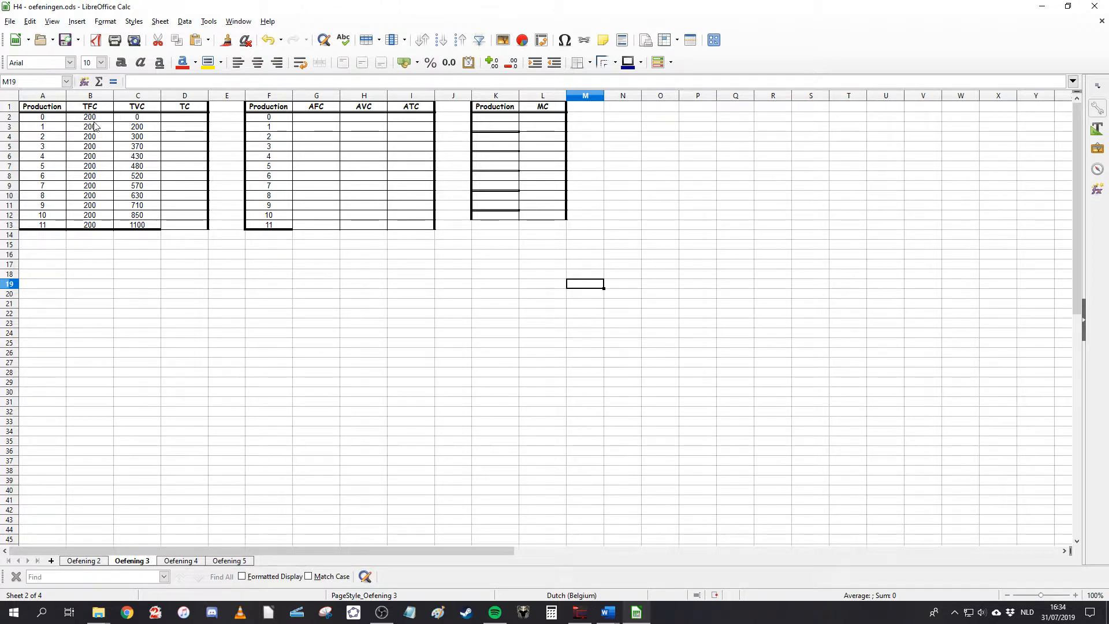
click(94, 117)
click(96, 109)
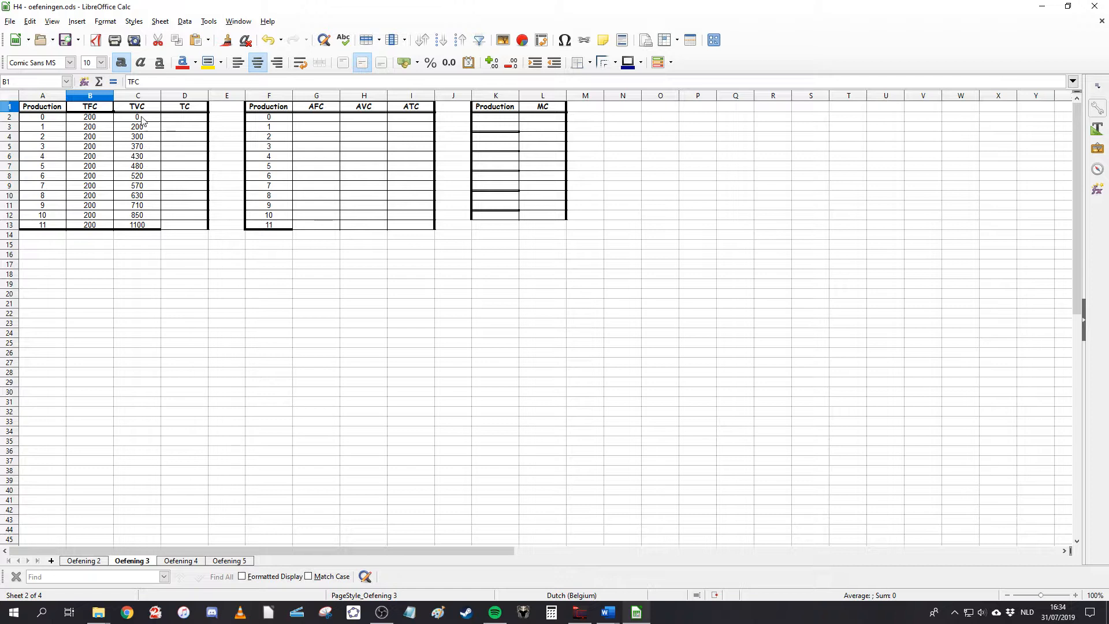
click(141, 110)
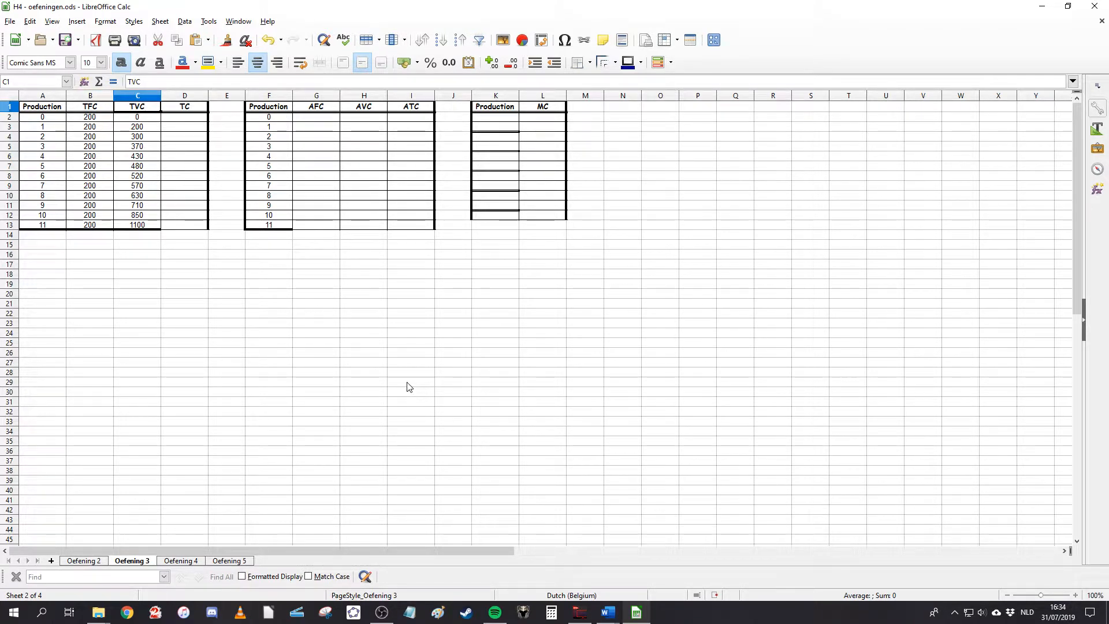
key(Right)
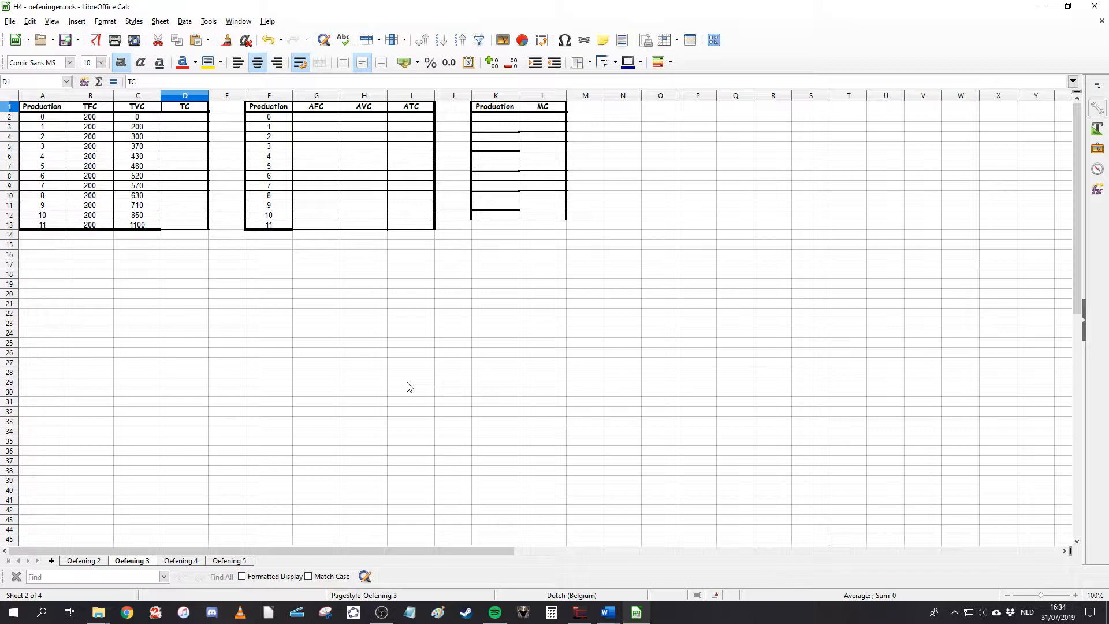
key(Left)
key(Left)
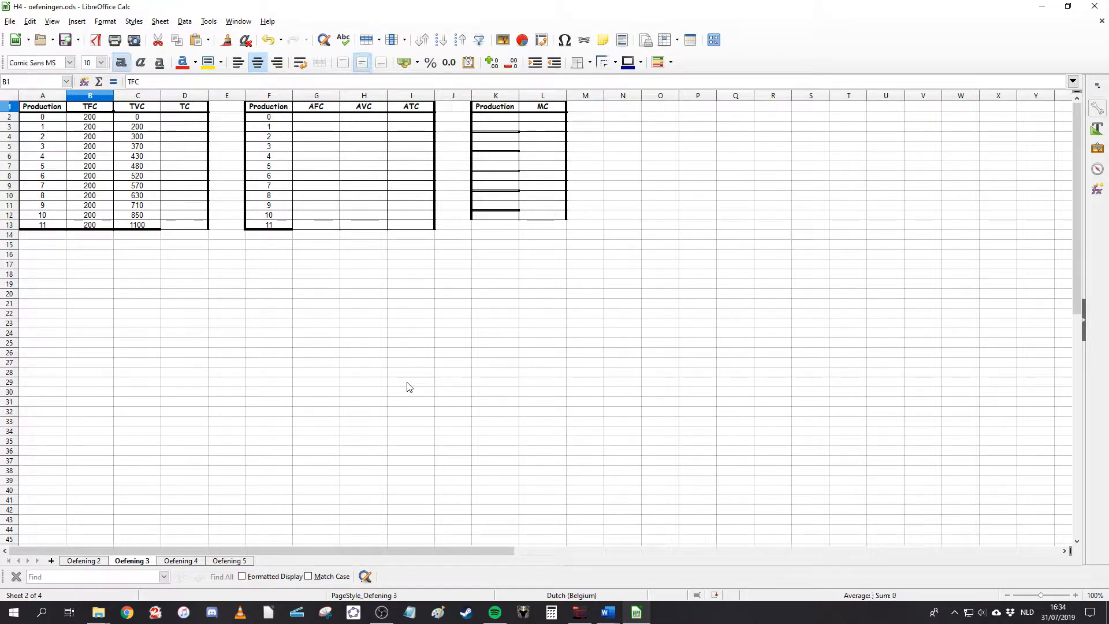
drag(103, 111, 89, 227)
drag(142, 110, 140, 227)
- Calculate total cost in D2 as TFC plus TVC with the formula =B2+C2
click(185, 117)
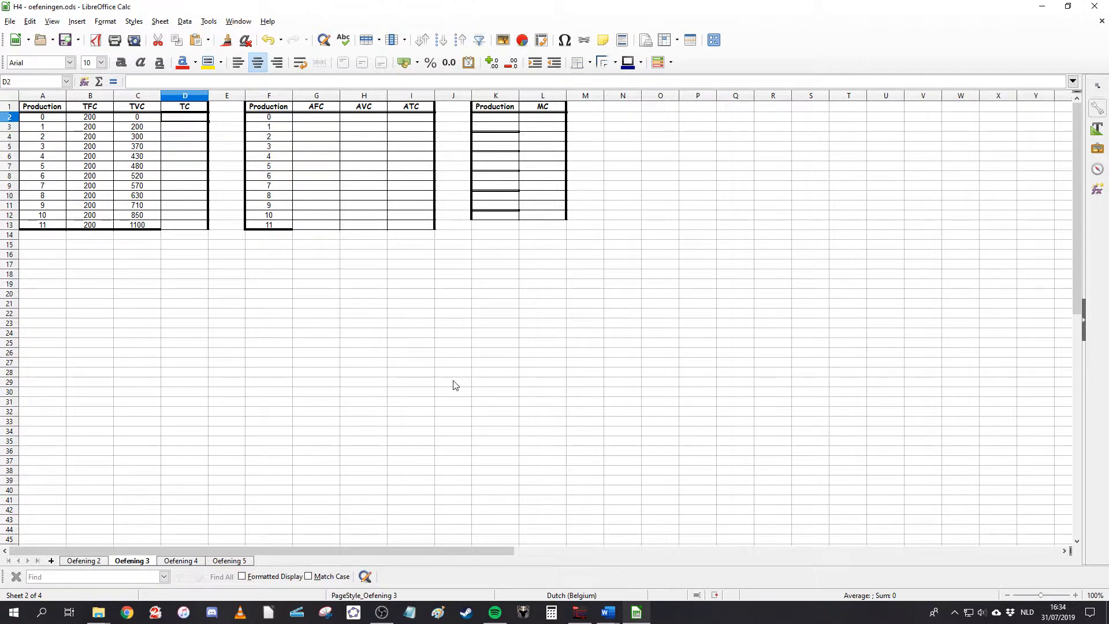
text(=)
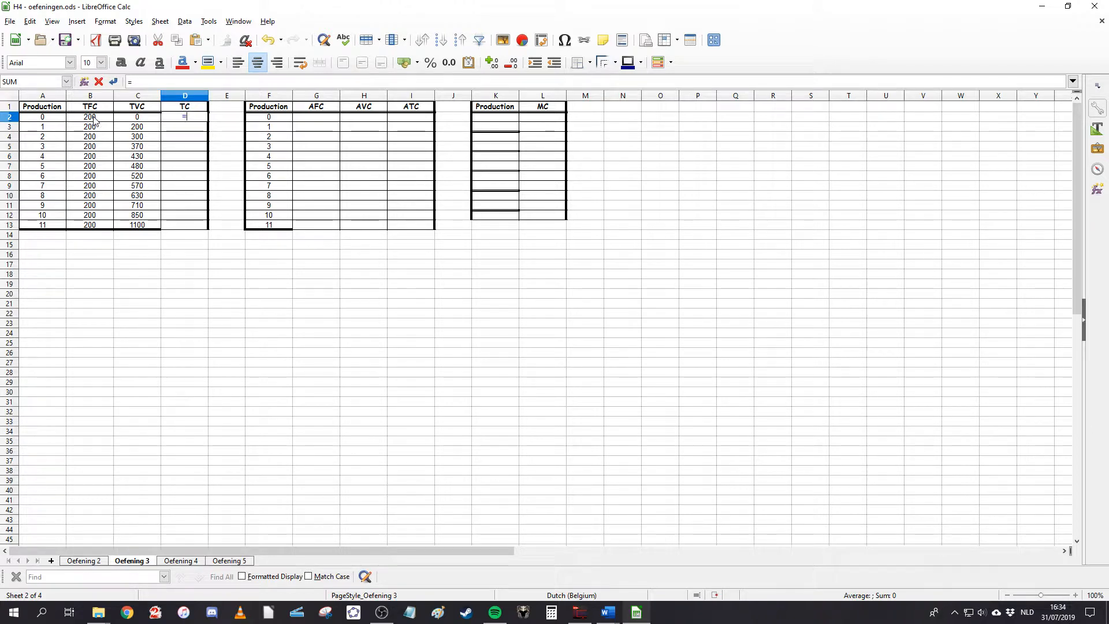
click(95, 120)
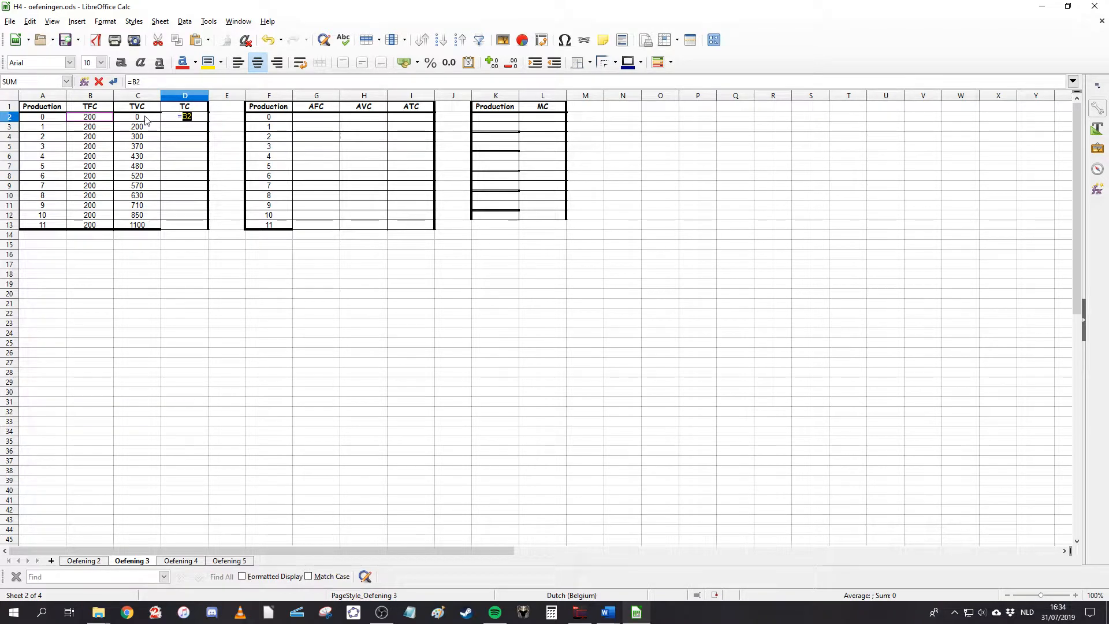
text(+)
click(146, 120)
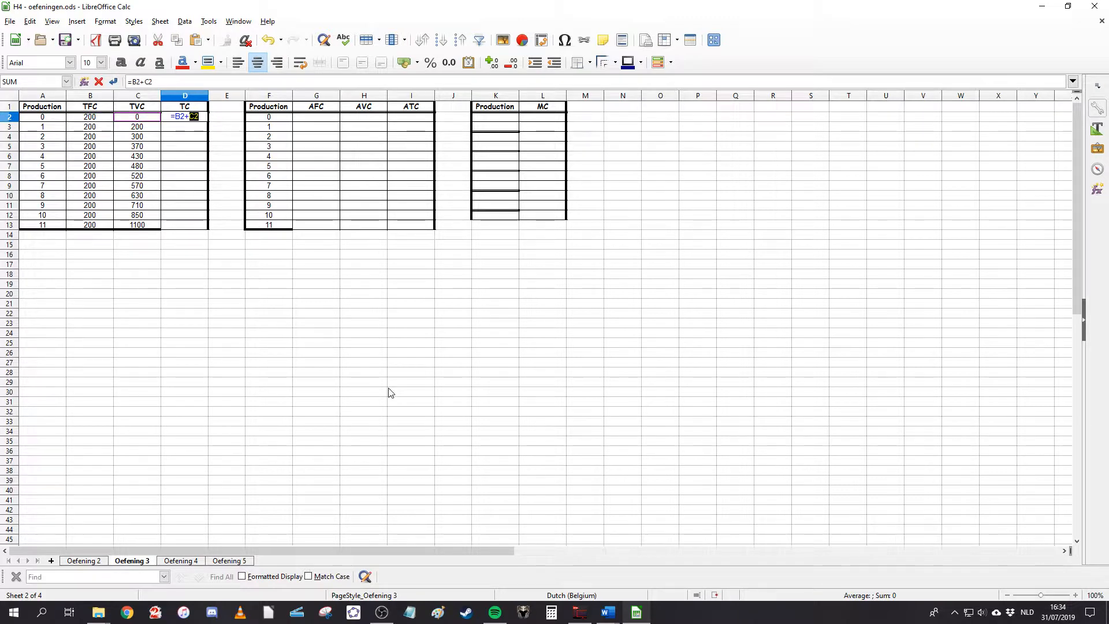
key(Return)
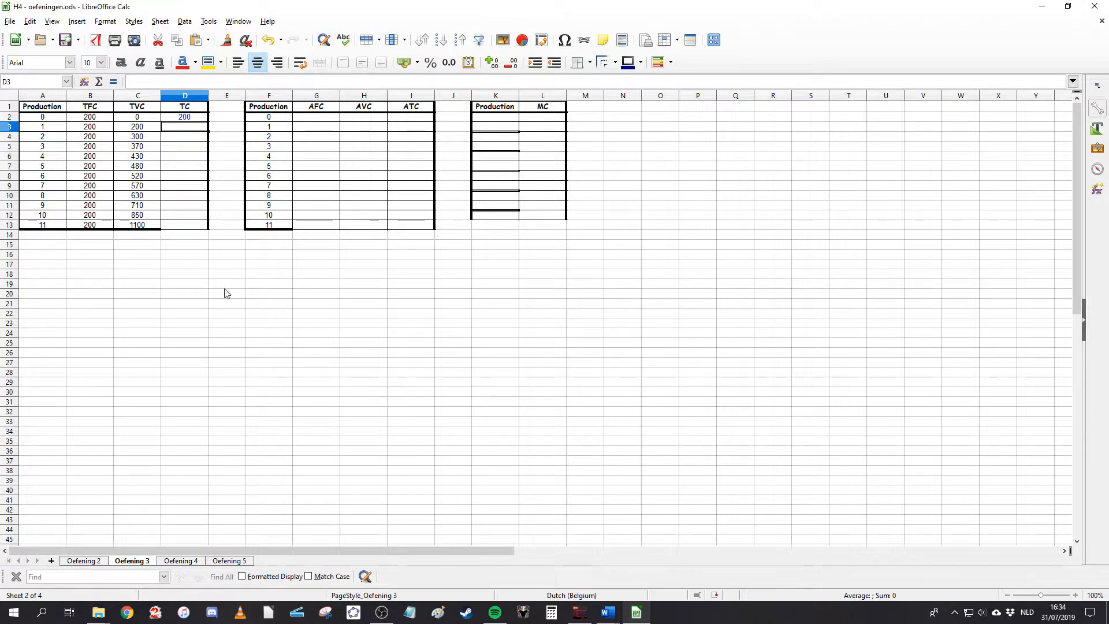
- Copy the total cost formula from D2 down through D13
click(170, 117)
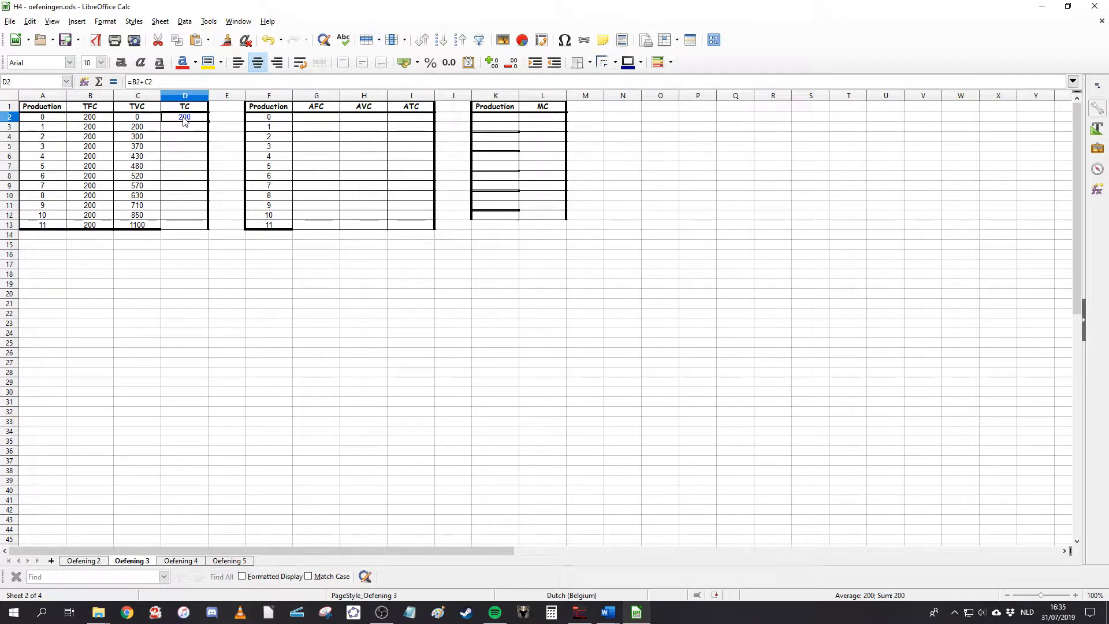
drag(208, 122, 189, 226)
click(379, 337)
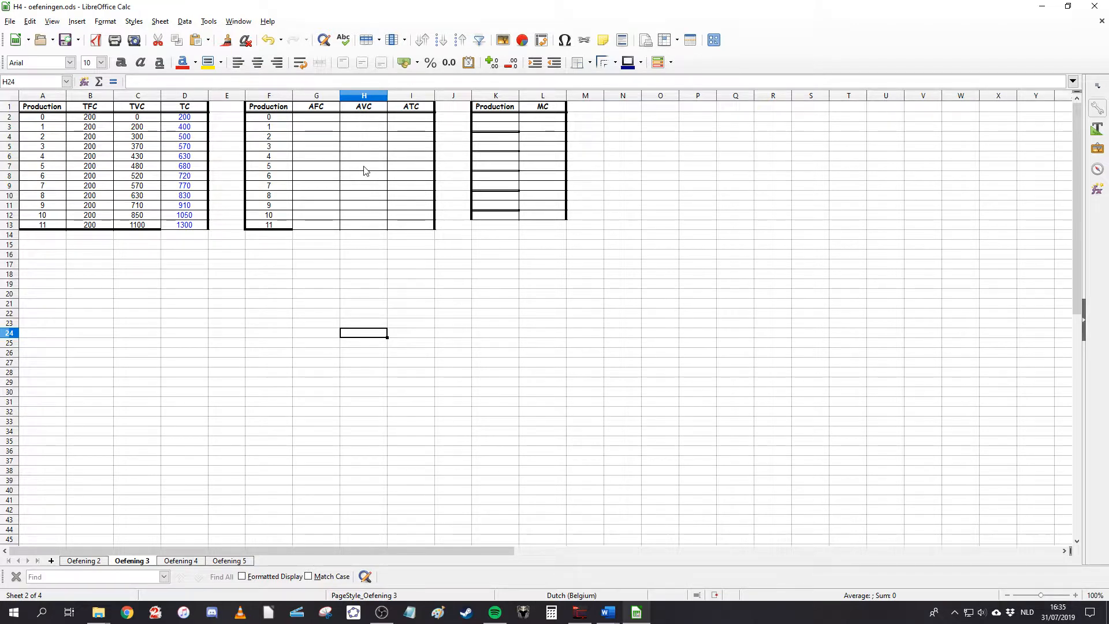
- Examine the empty AFC, AVC and ATC columns alongside the TFC, TVC and TC data they derive from
drag(321, 119, 420, 223)
click(318, 109)
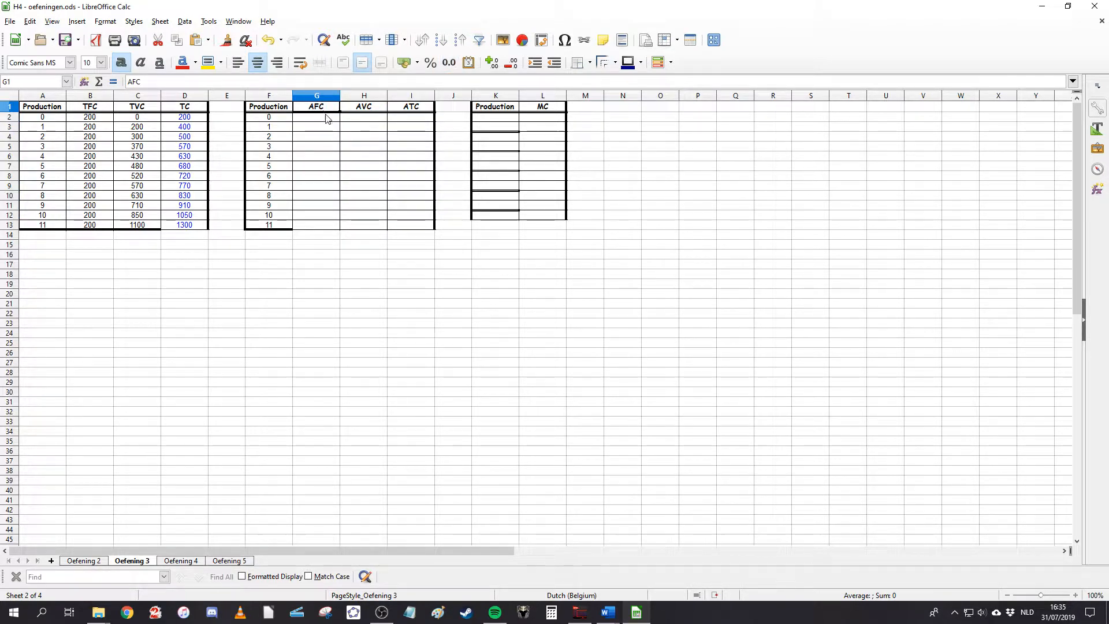
click(362, 110)
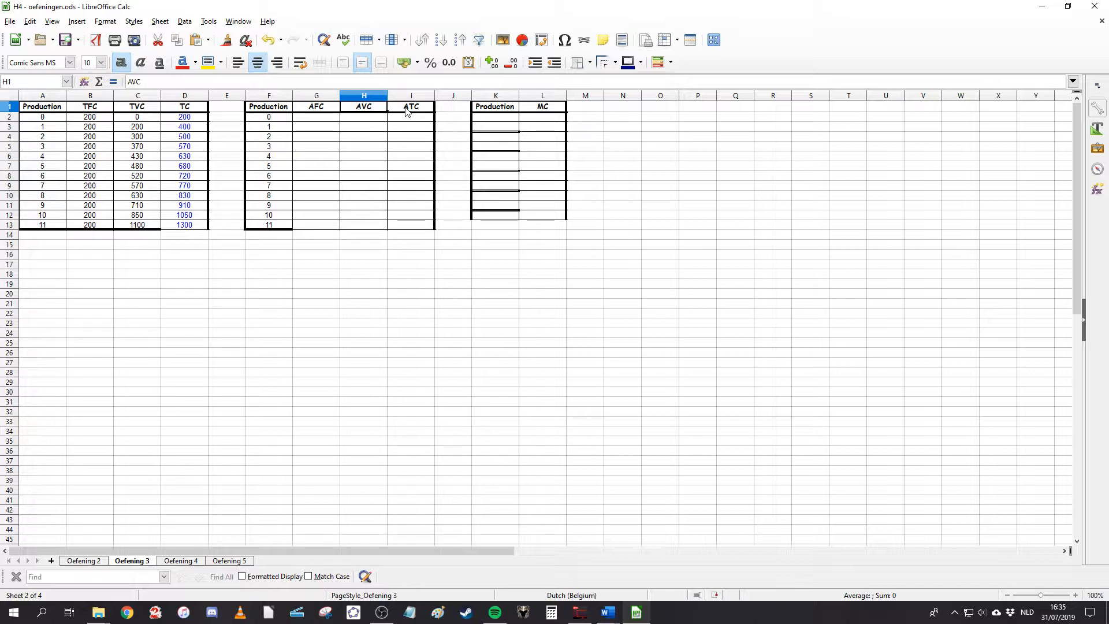
click(409, 108)
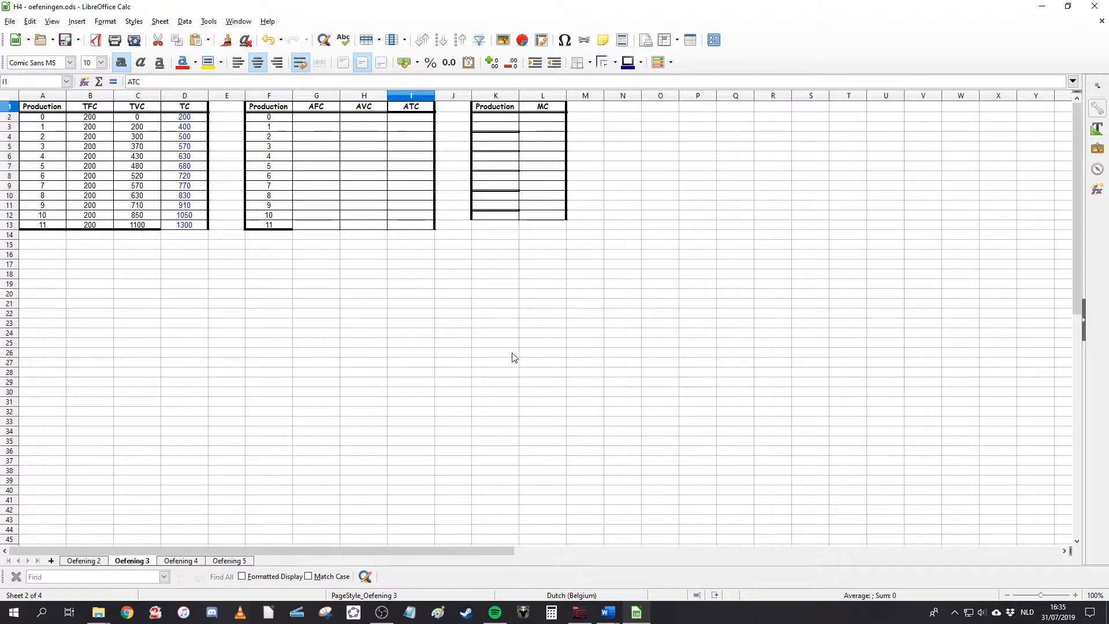
click(328, 118)
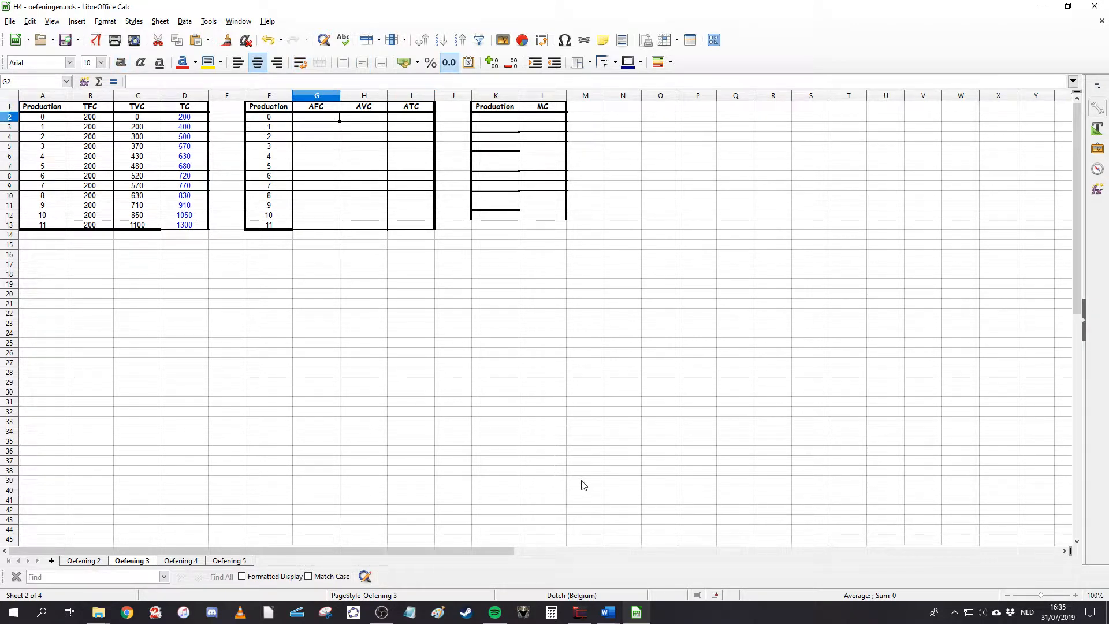
click(95, 118)
drag(95, 117, 183, 226)
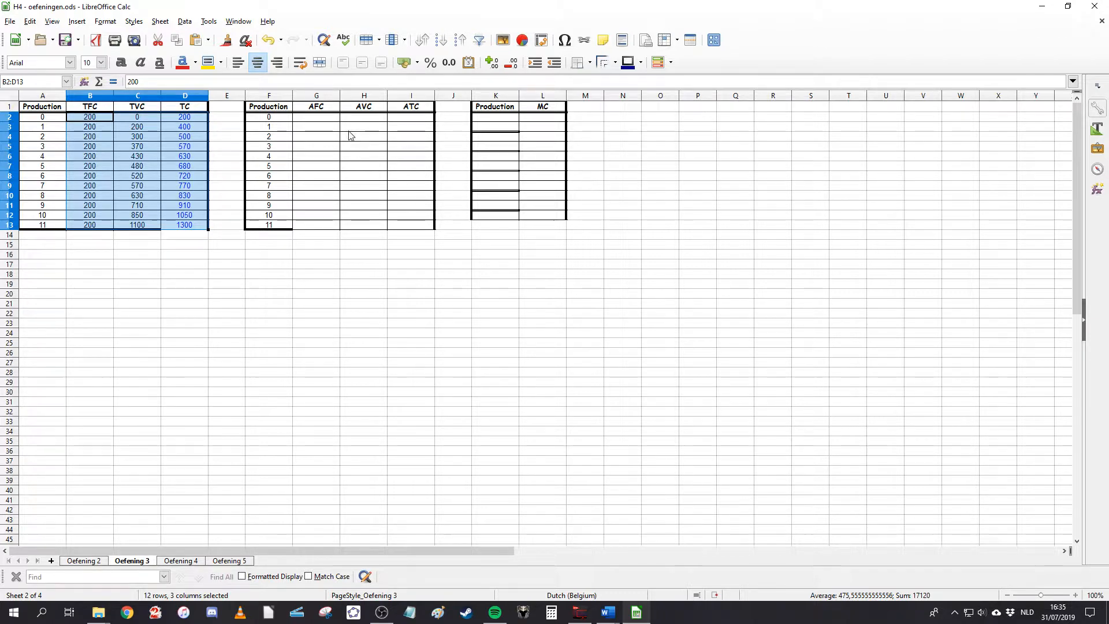
click(308, 119)
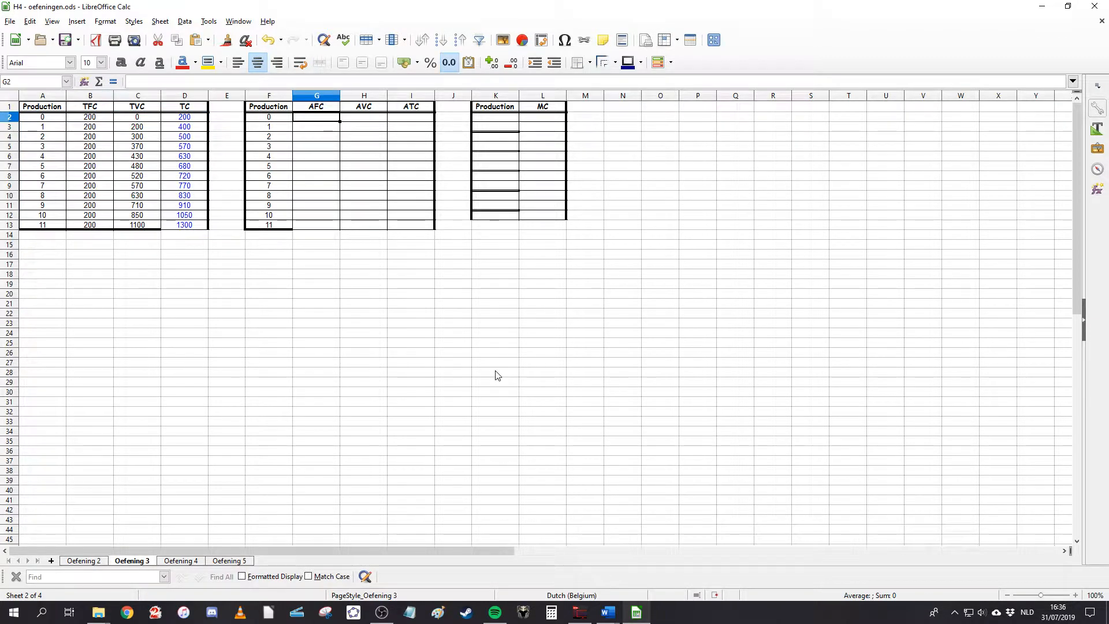
click(315, 109)
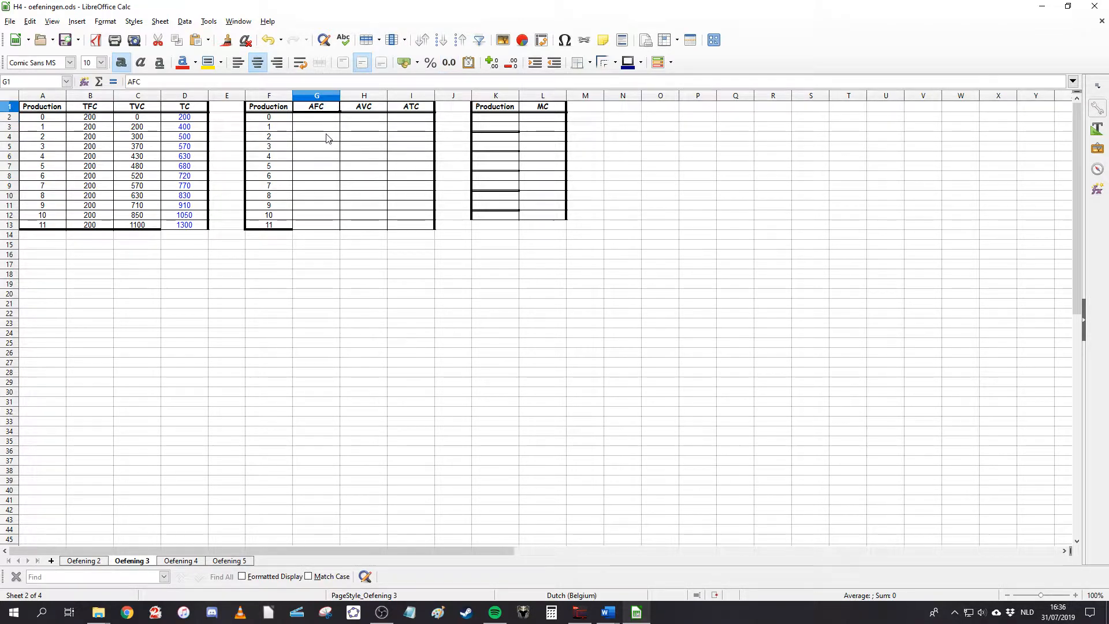
- Enter "/" for AFC, AVC and ATC at production 0, in cells G2 to I2
click(312, 122)
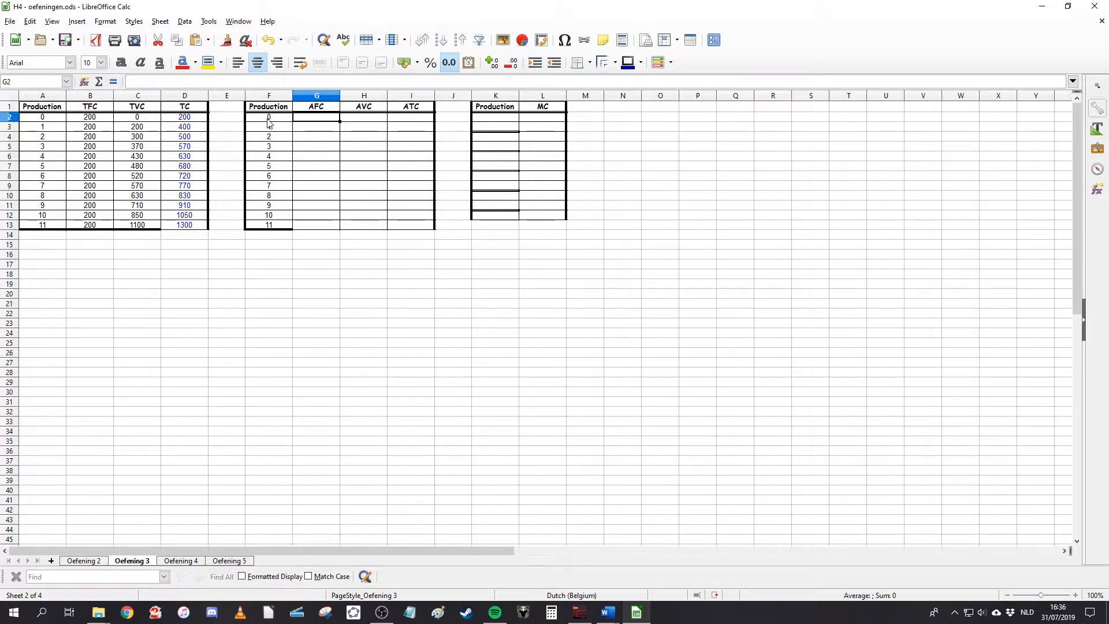
text(/)
key(Tab)
text(/)
key(Tab)
text(/)
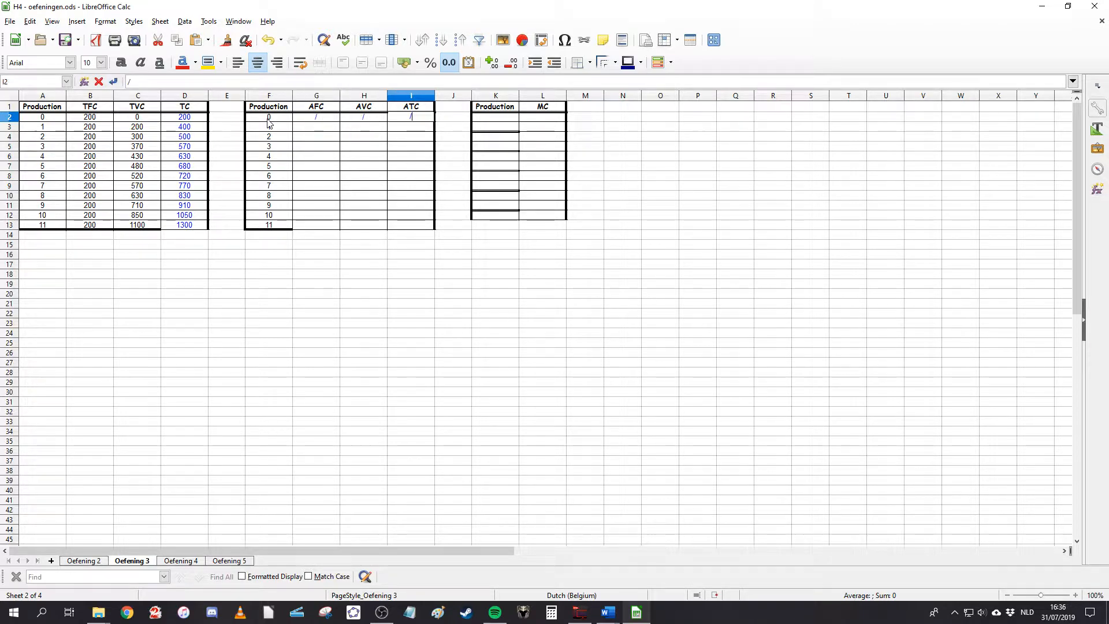
key(Return)
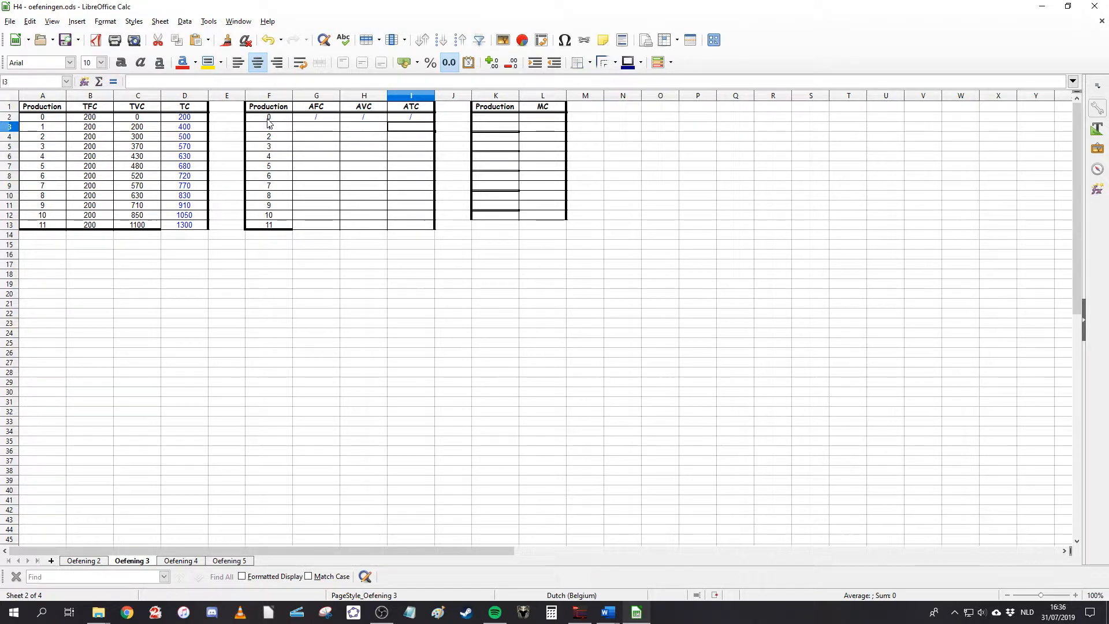
- Calculate average fixed cost for production 1 in G3 with the formula =B3/A3
key(Left)
key(Left)
key(Left)
key(Right)
key(Up)
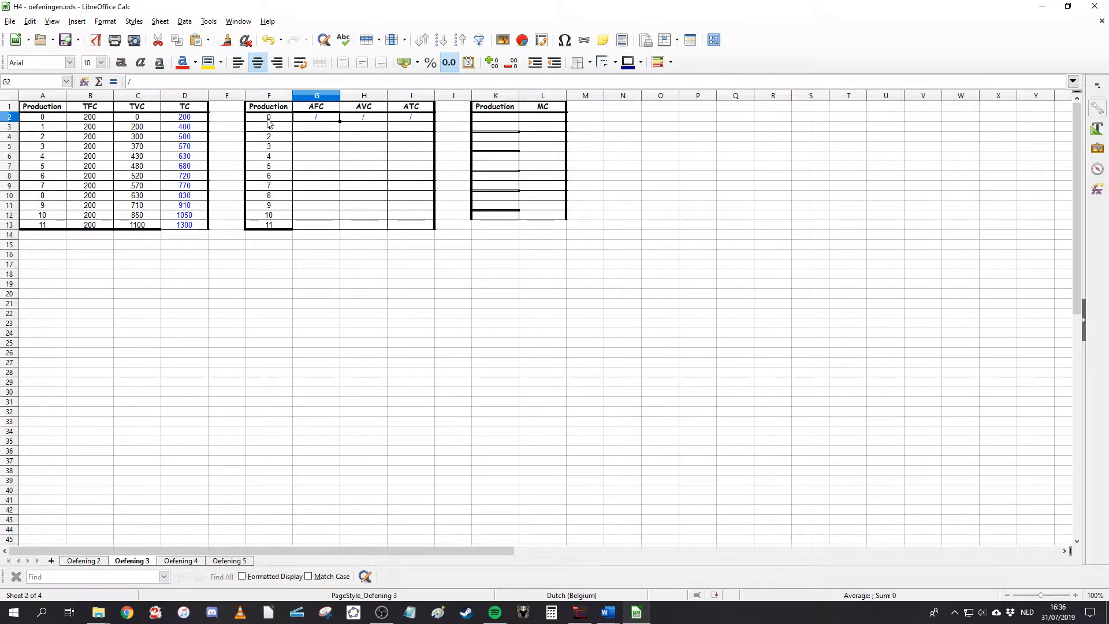
key(Down)
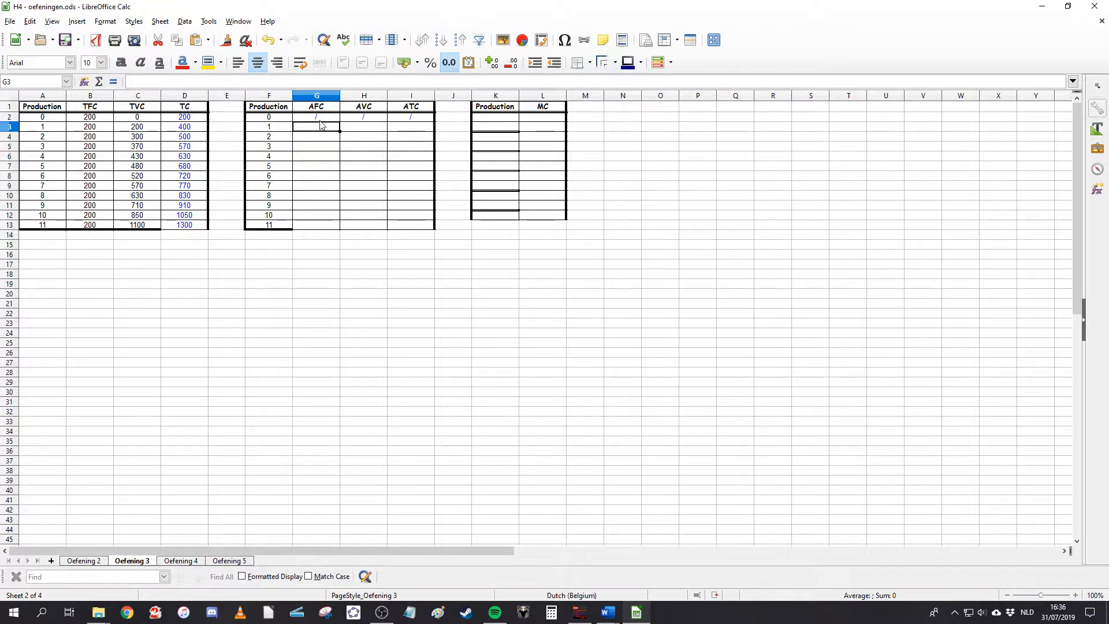
text(=)
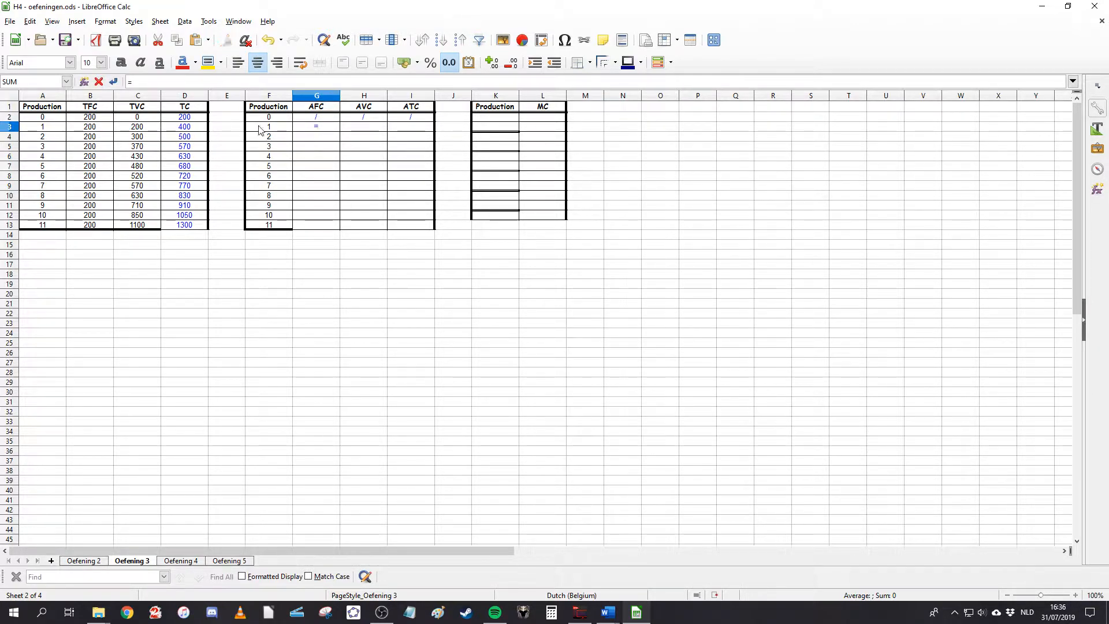
click(94, 131)
text(/)
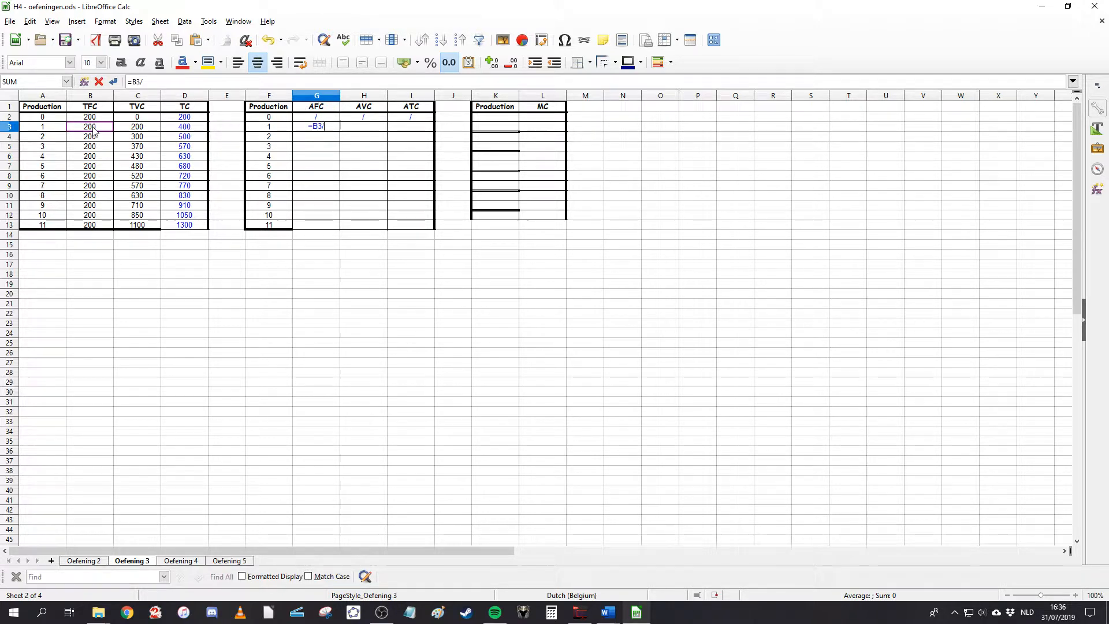
click(51, 128)
key(Return)
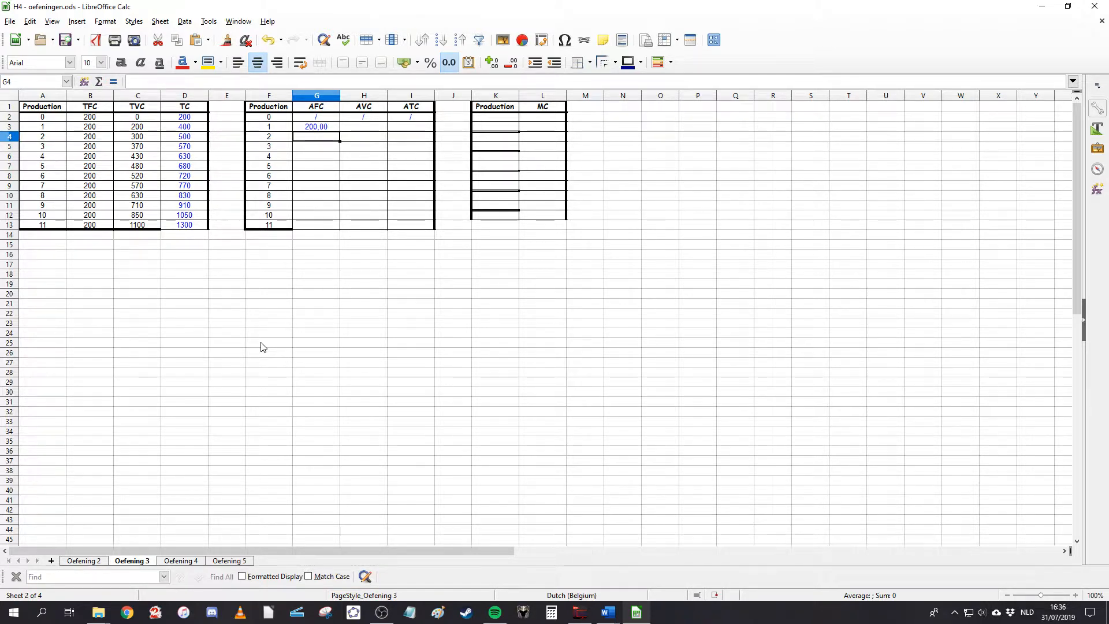
- Calculate average variable cost for production 1 in H3 with the formula =C3/A3
key(Up)
key(Right)
text(=)
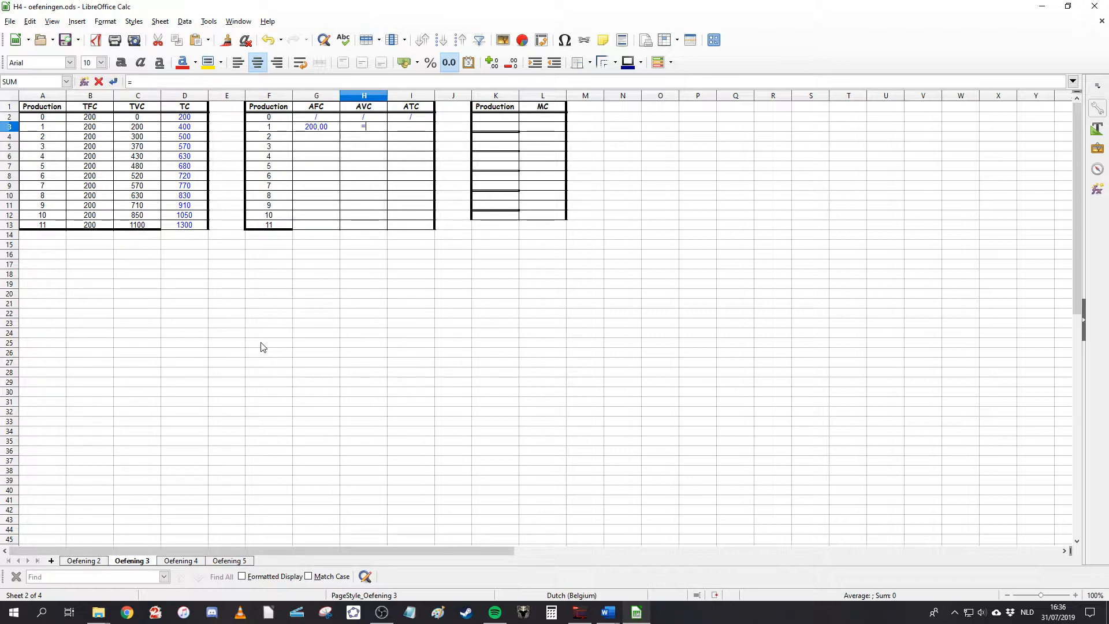
click(138, 132)
text(/)
click(52, 128)
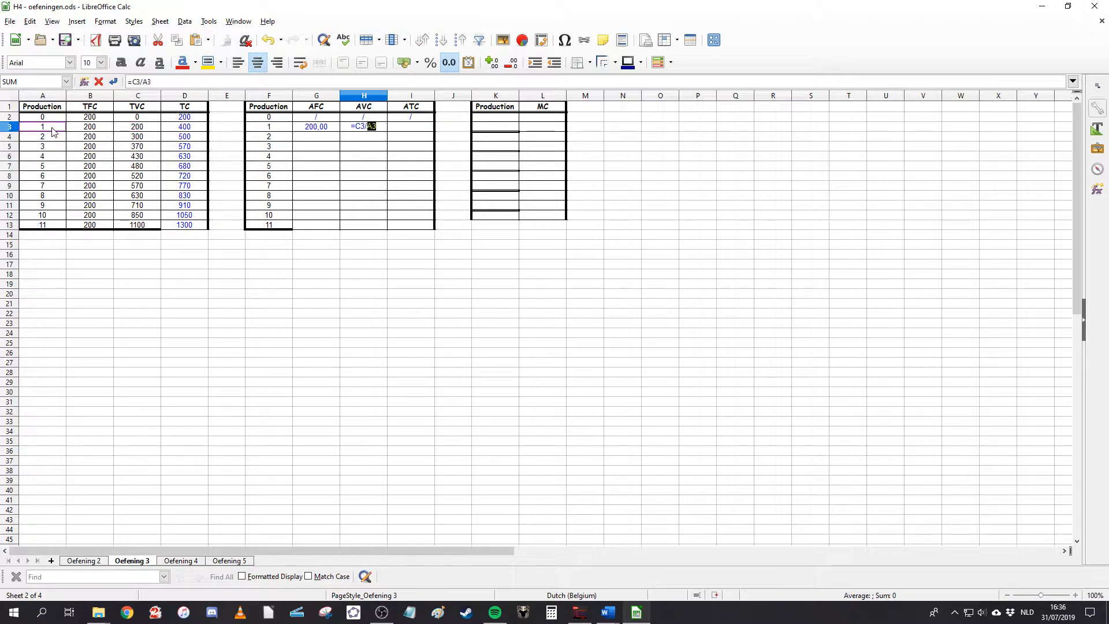
key(Return)
- Calculate average total cost for production 1 in I3 with the formula =D3/A3
click(391, 129)
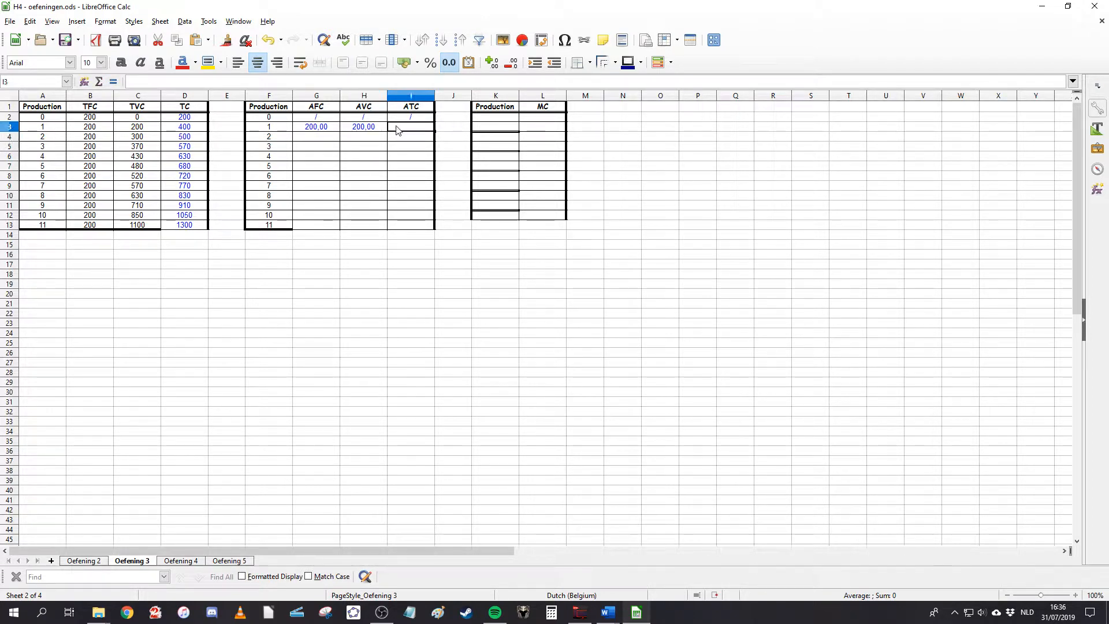
text(=)
click(203, 130)
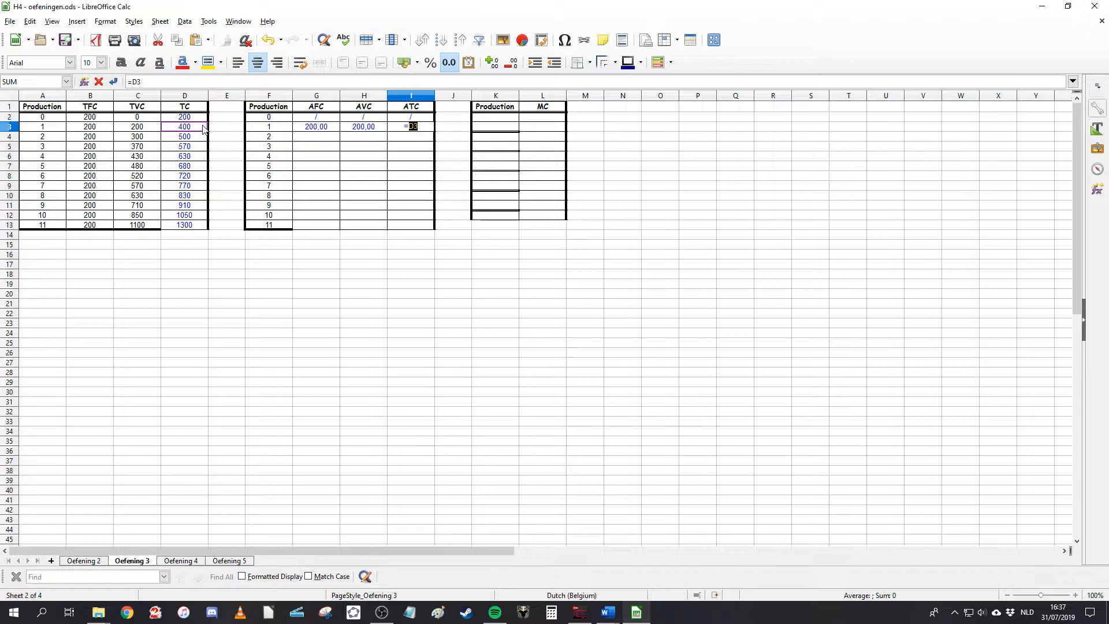
text(/)
click(49, 130)
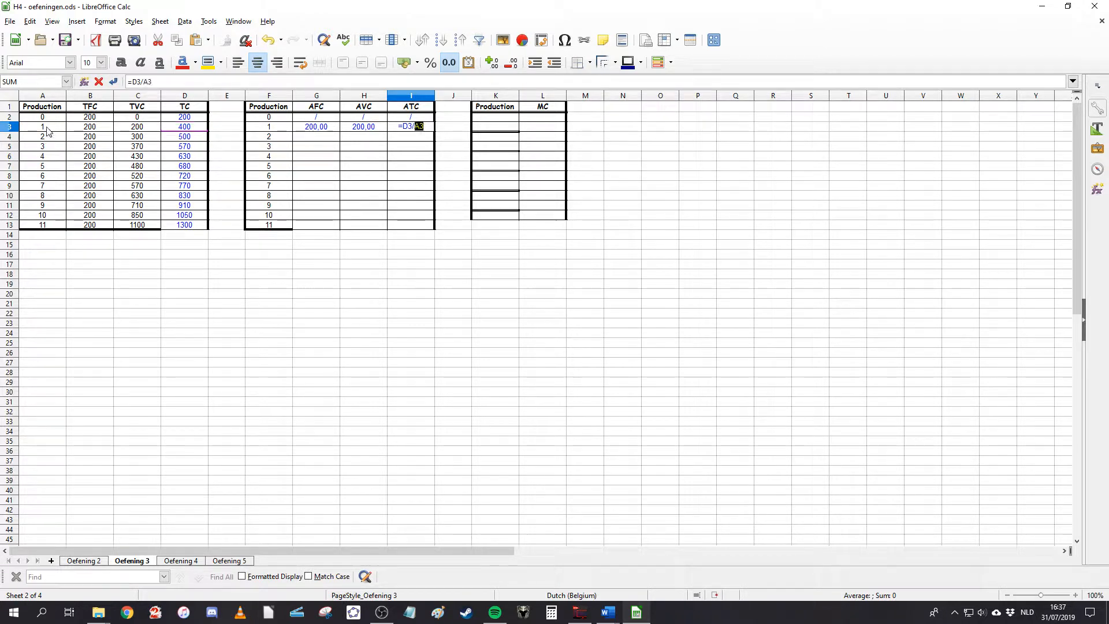
key(Return)
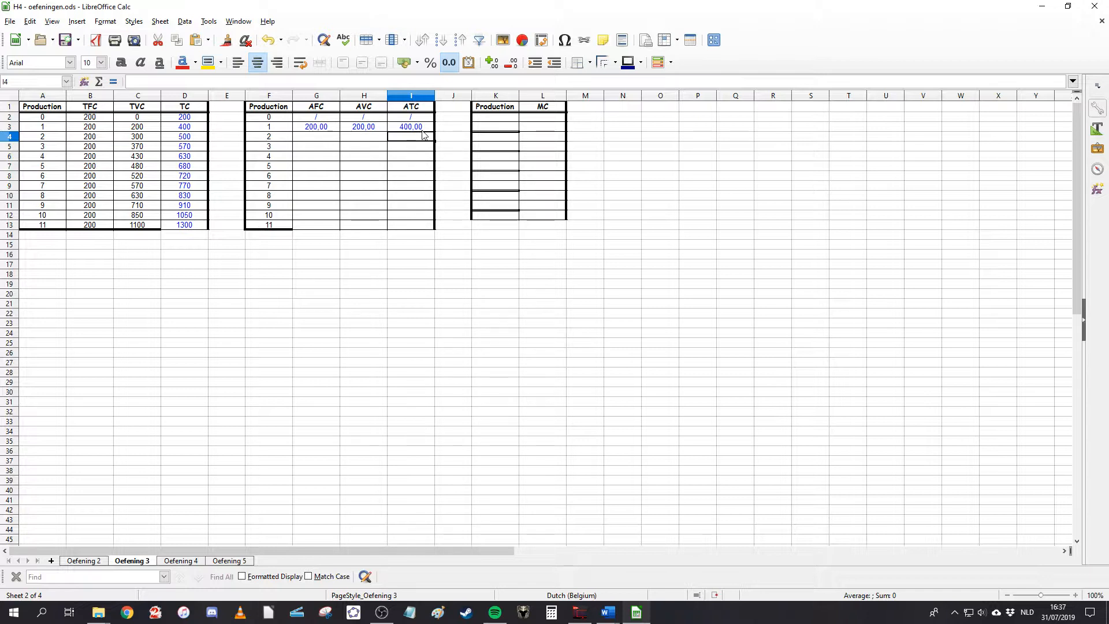
- Check the AFC, AVC and ATC formulas in G3 to I3 and copy them down through row 13
click(323, 132)
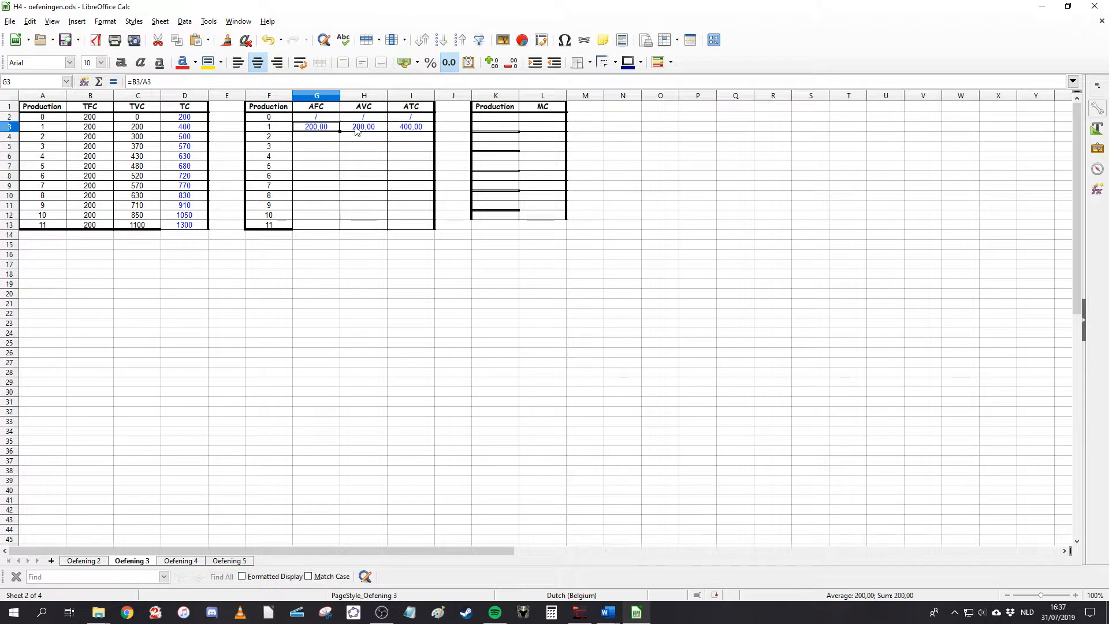
click(355, 127)
click(402, 126)
click(358, 129)
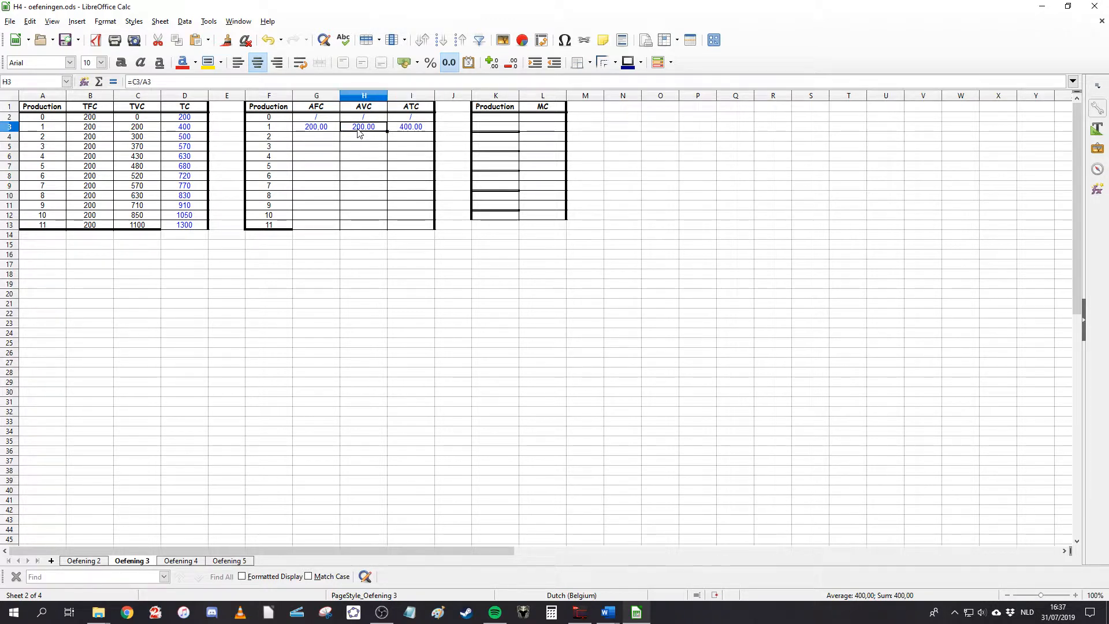
click(325, 130)
double_click(325, 130)
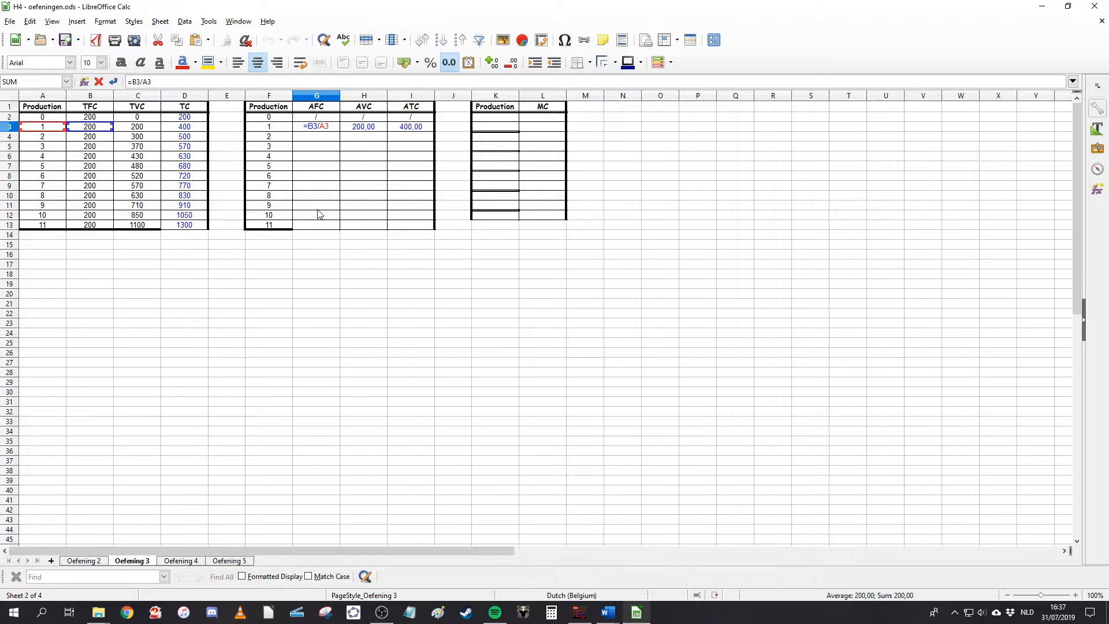
key(Escape)
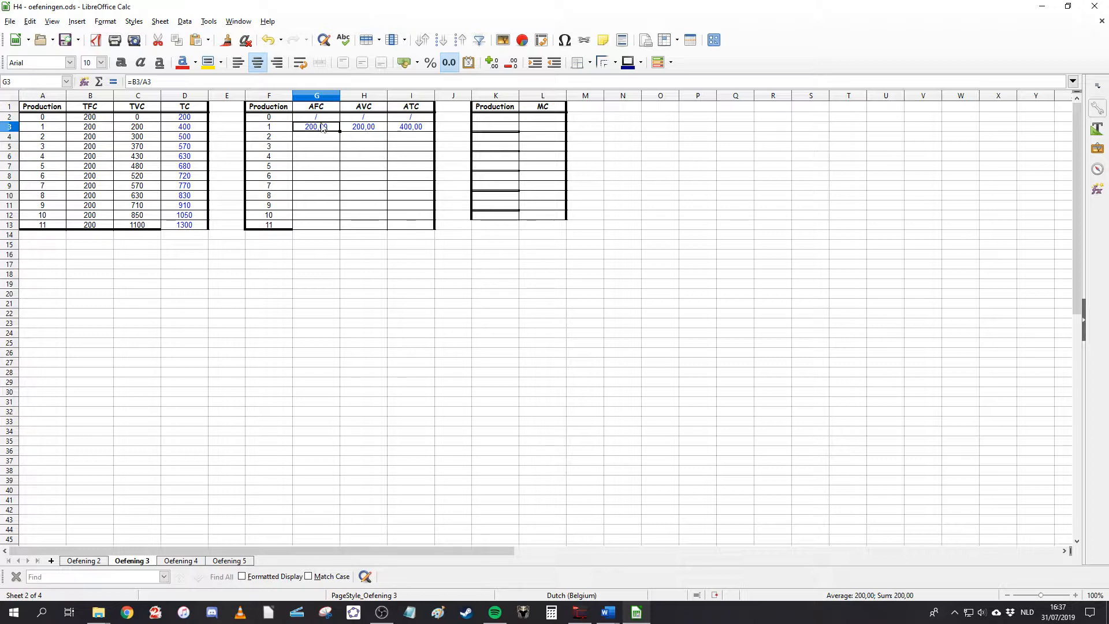
drag(322, 128, 395, 131)
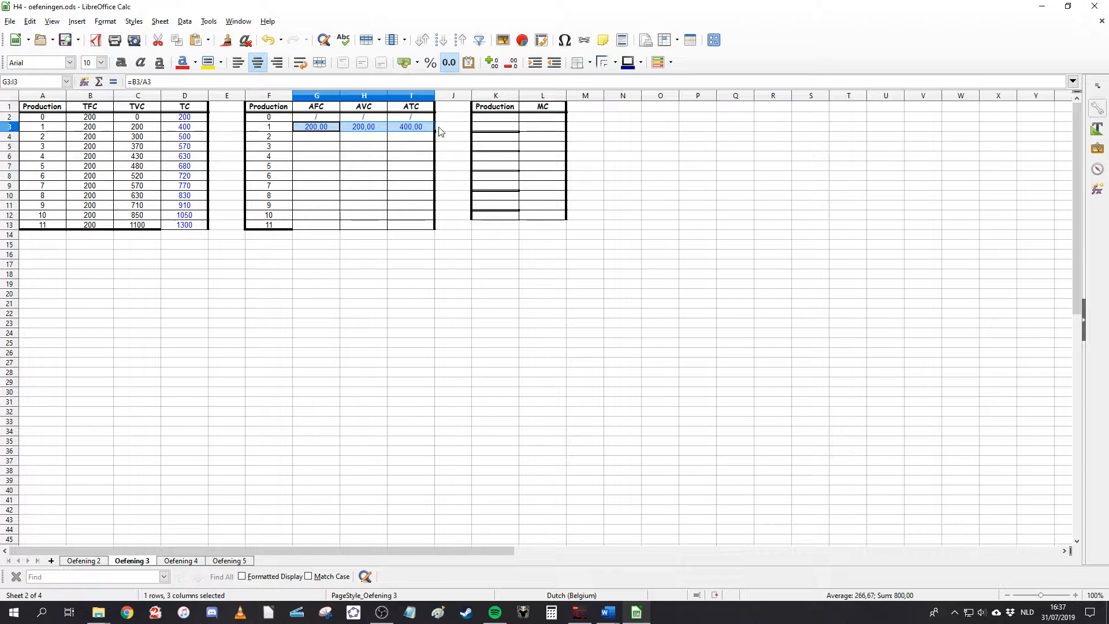
drag(434, 132, 424, 228)
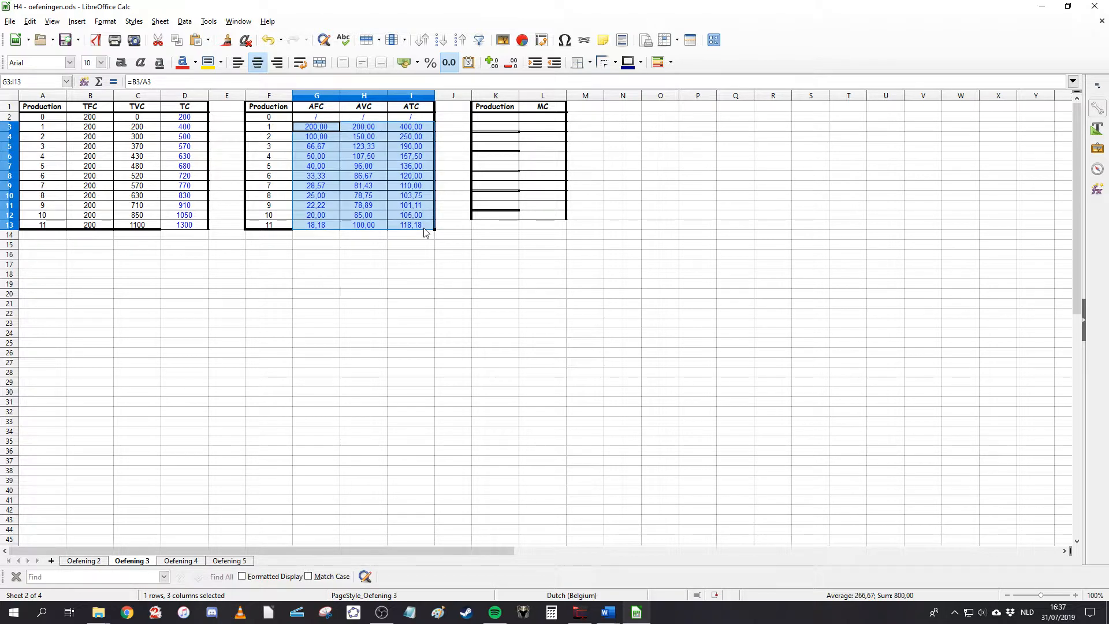
click(683, 366)
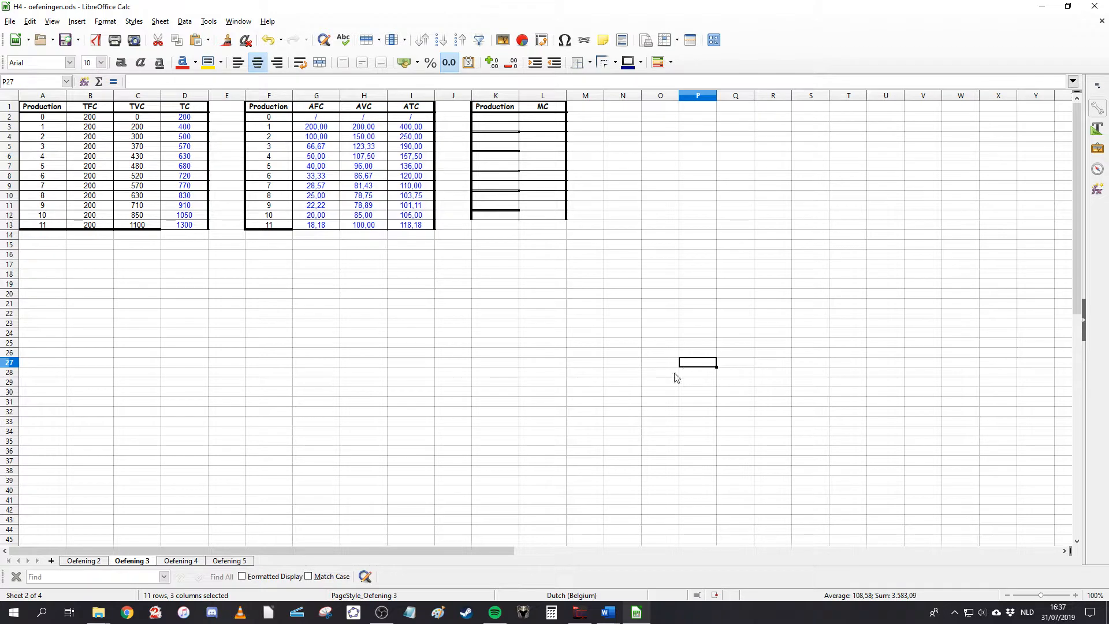
- Toggle the two-decimal number format off and back on for the AFC, AVC and ATC values in G3:I13
click(335, 169)
click(331, 206)
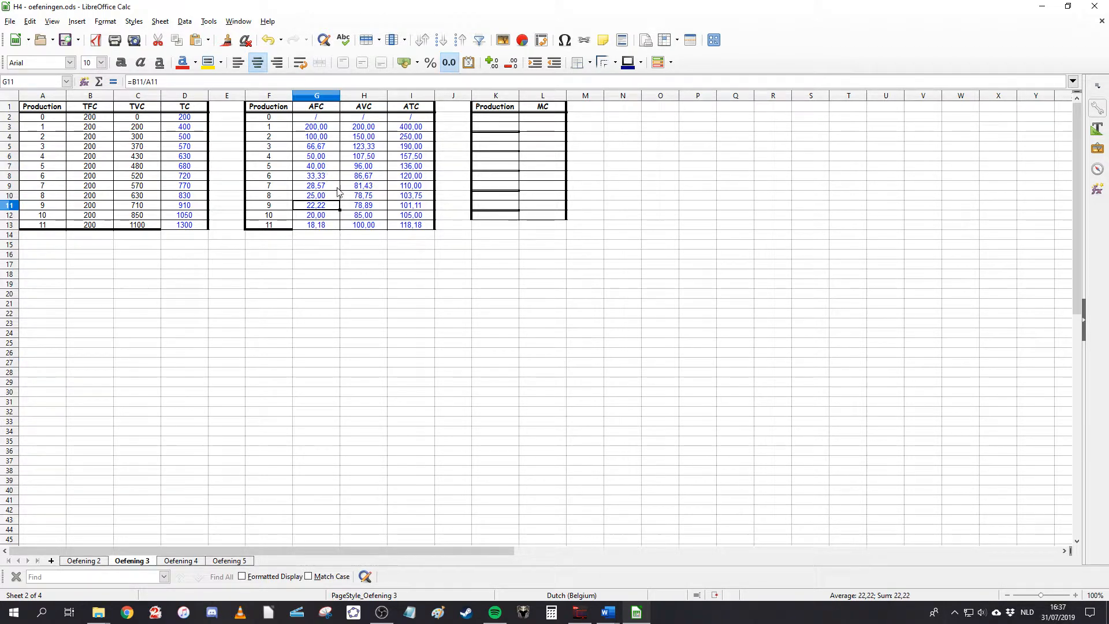
click(324, 197)
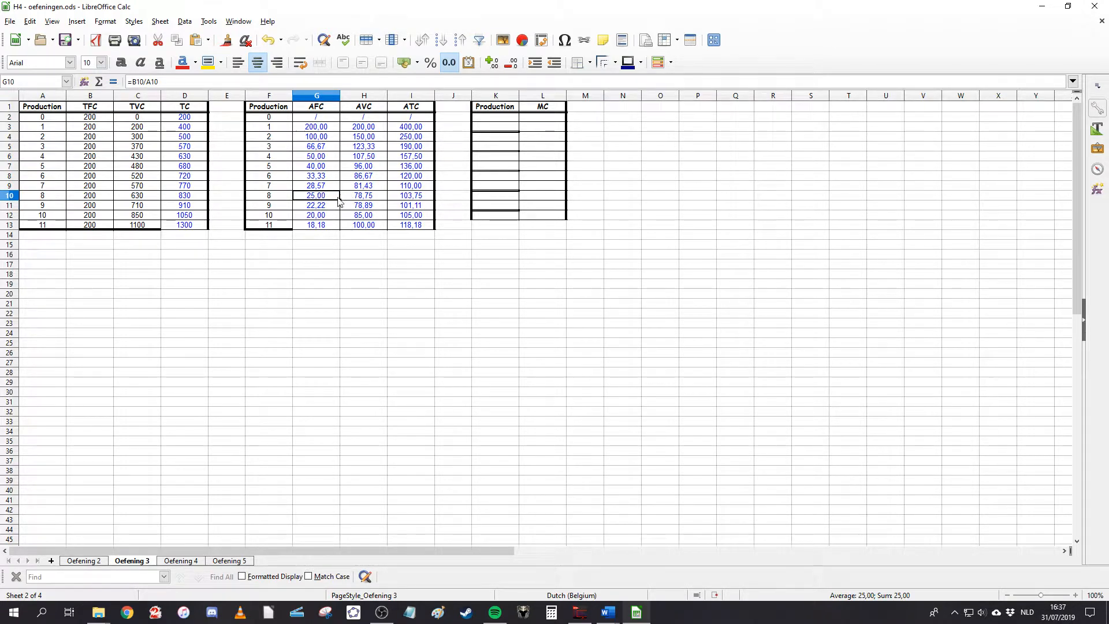
drag(316, 127, 410, 225)
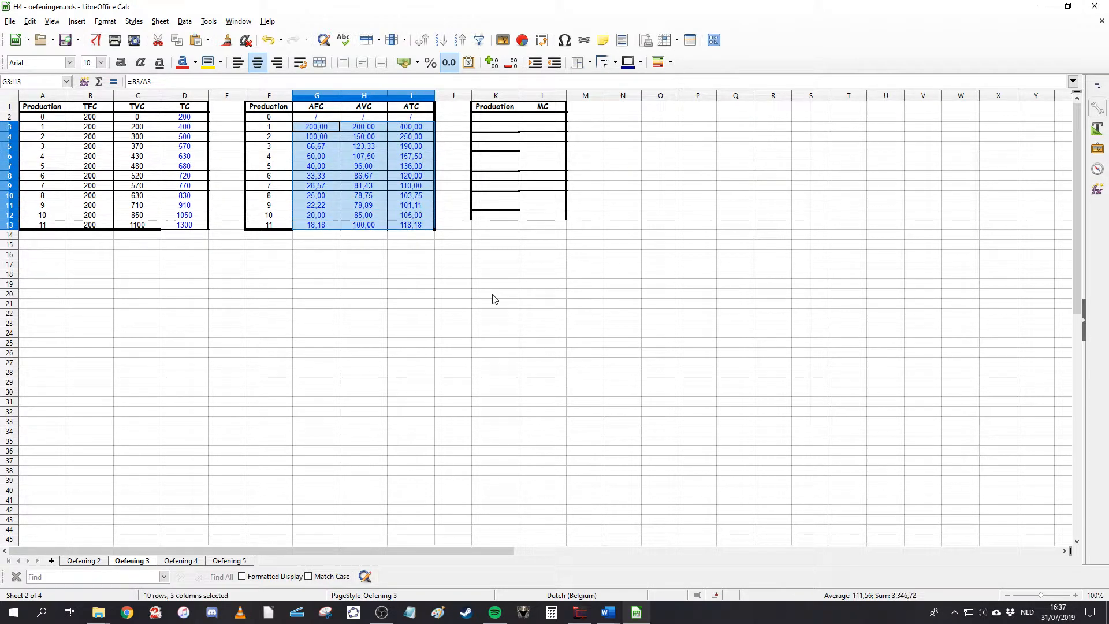
click(451, 64)
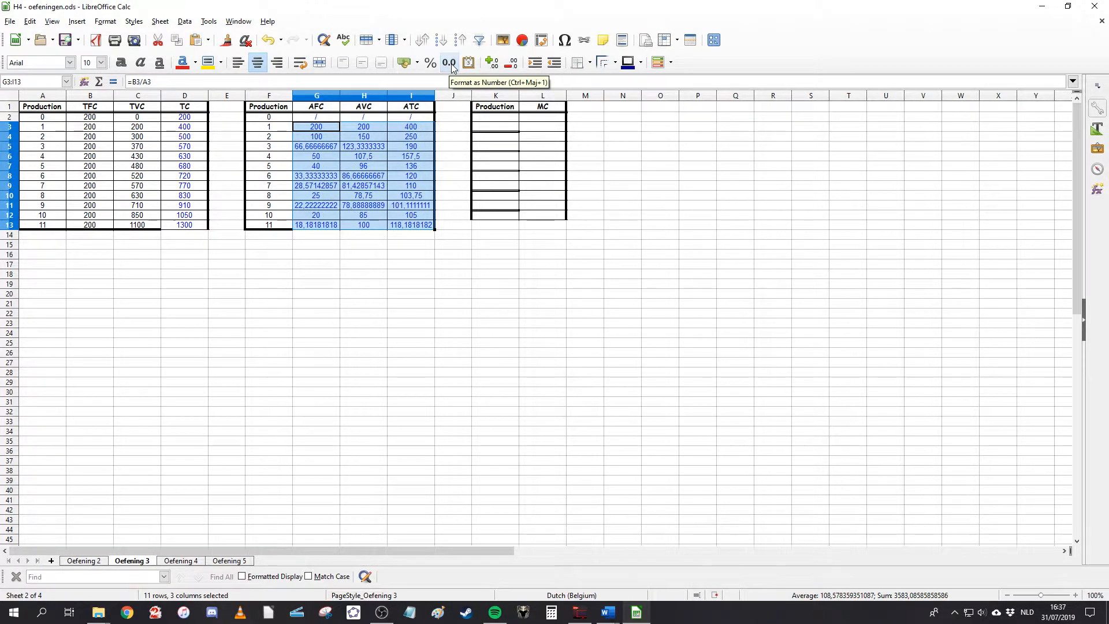
click(452, 63)
click(451, 65)
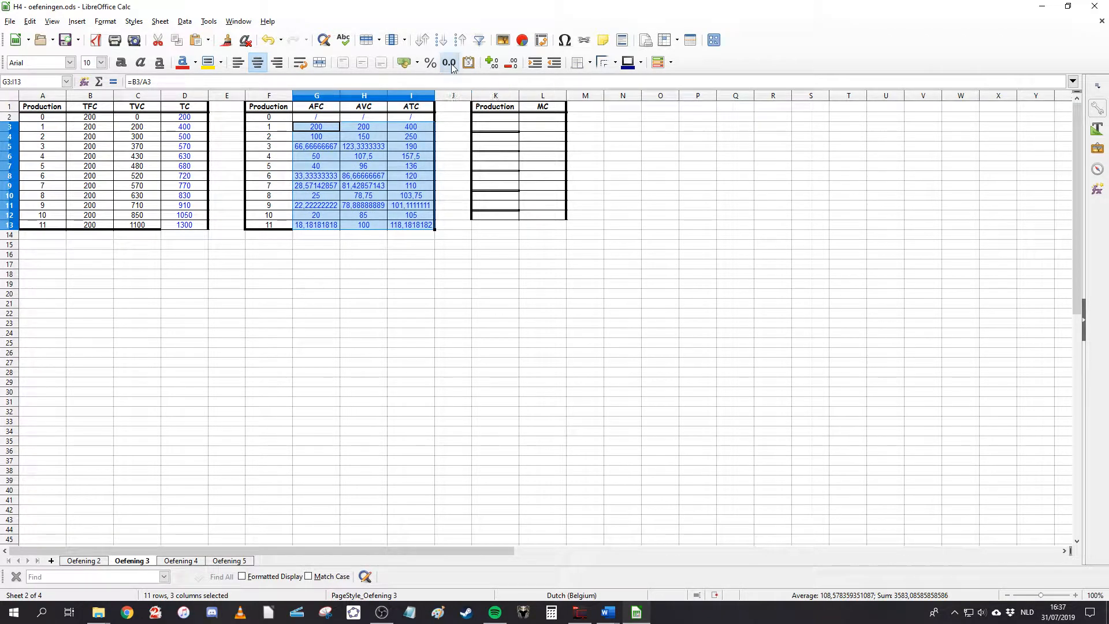
click(451, 64)
click(451, 64)
click(451, 64)
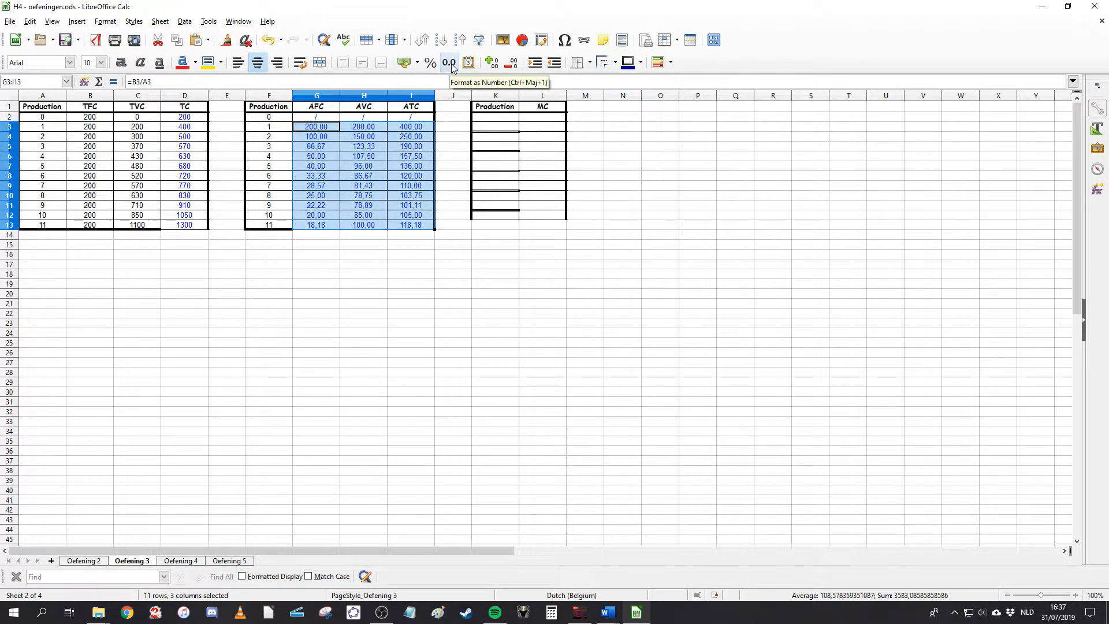
click(451, 64)
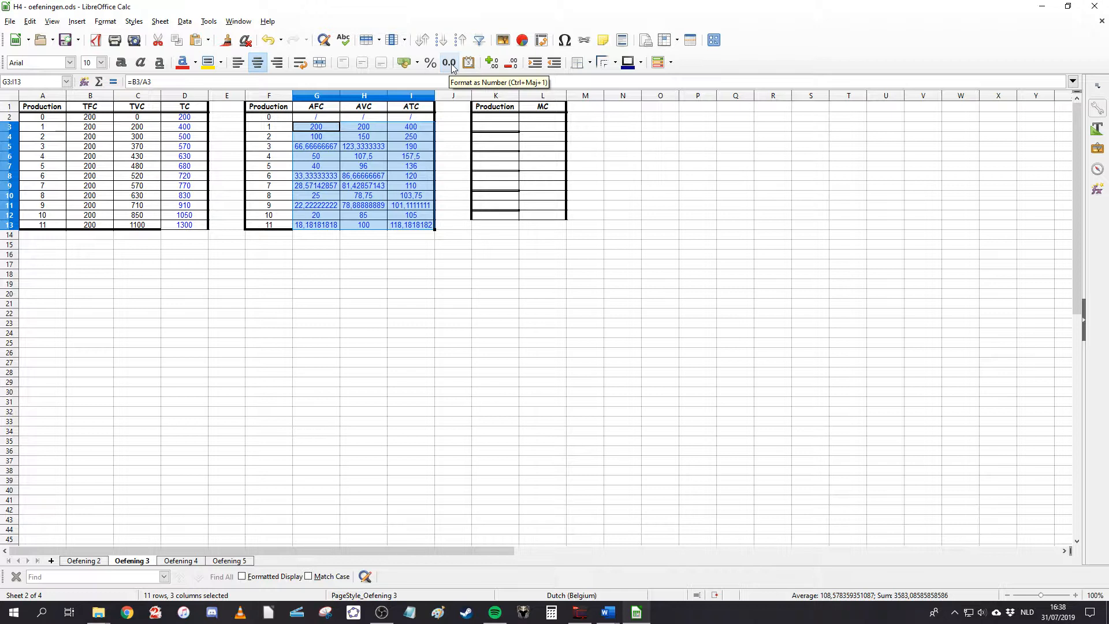
click(451, 65)
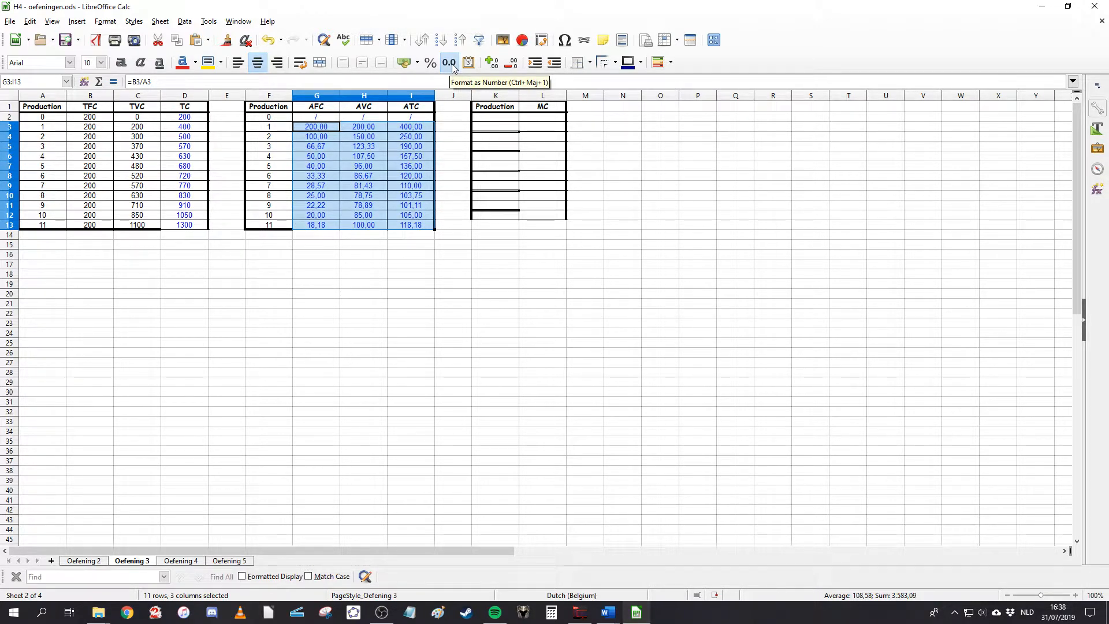
click(451, 64)
click(451, 65)
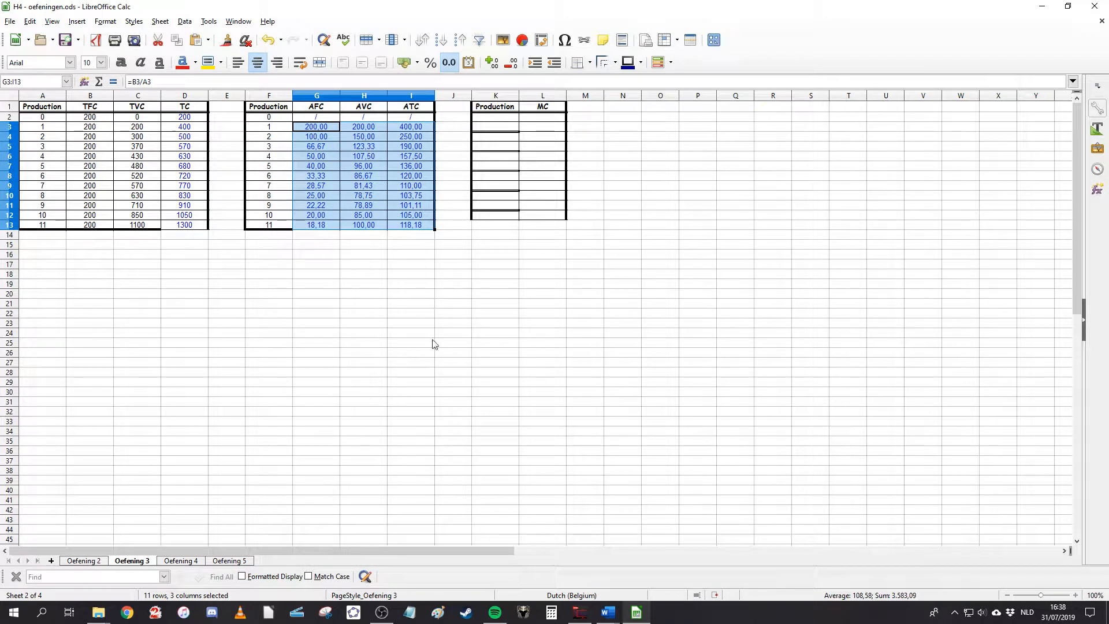
- Review the two-decimal average cost values and the empty Production and MC columns of the third table
click(430, 323)
click(319, 225)
drag(334, 215, 343, 216)
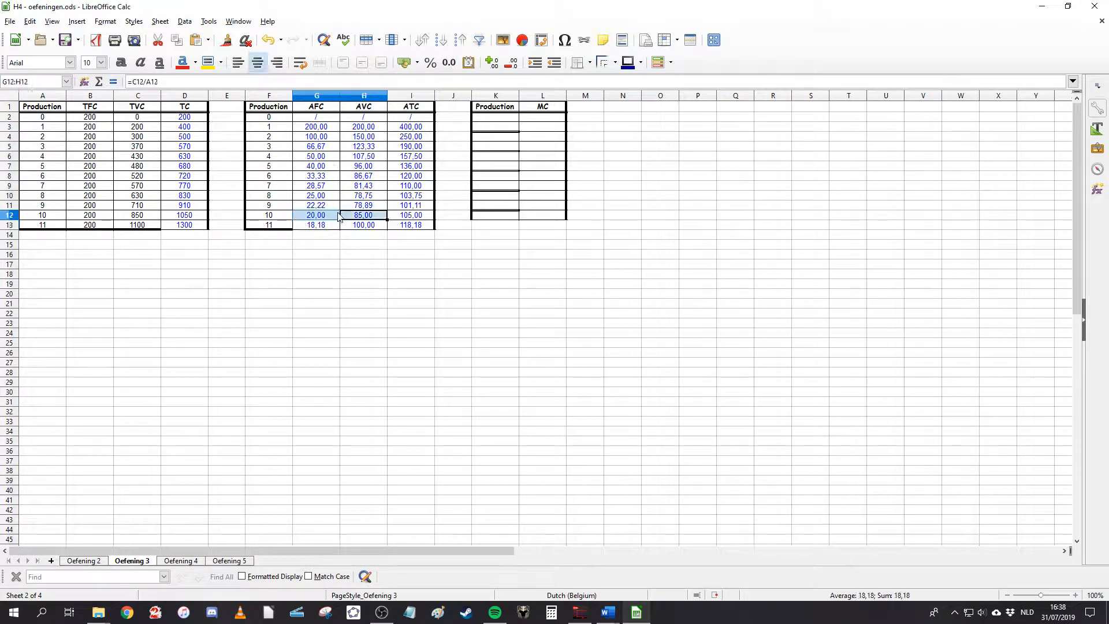
click(319, 205)
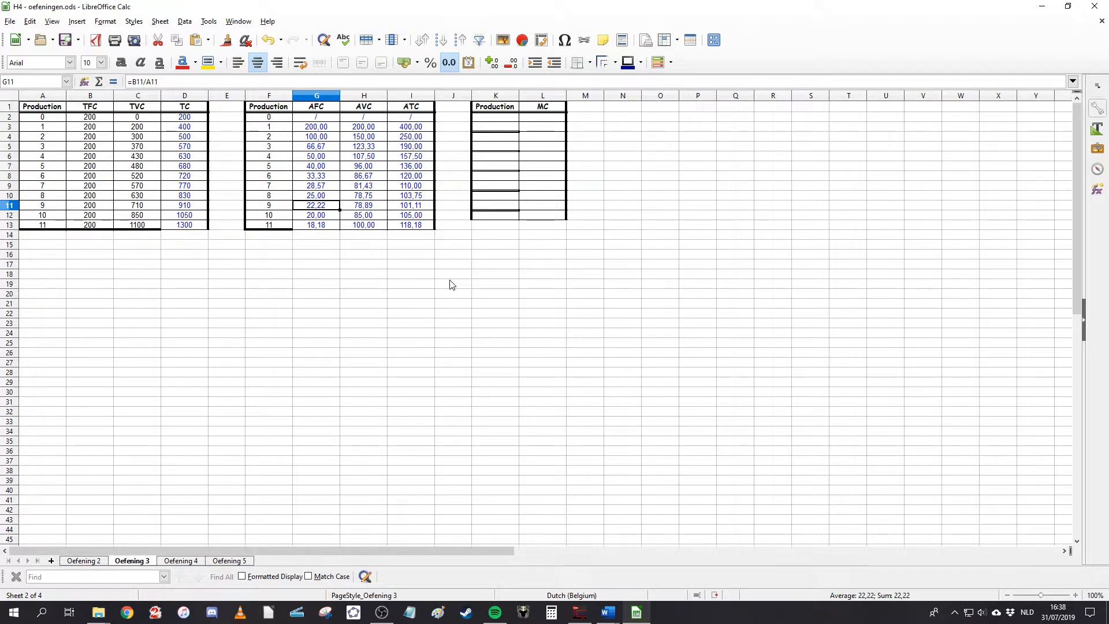
click(549, 119)
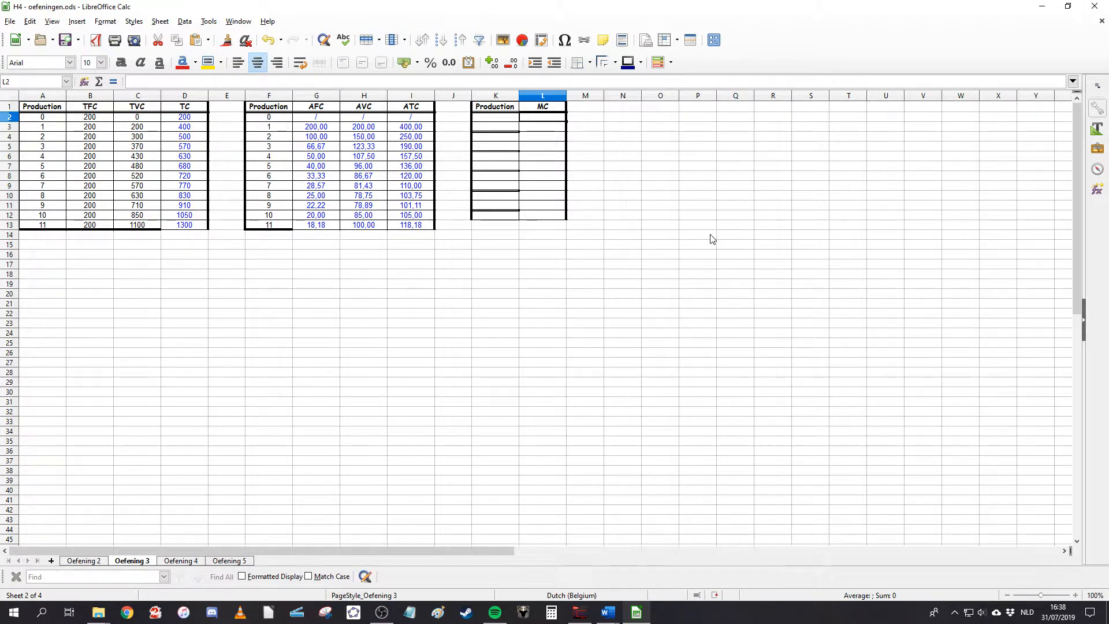
key(Left)
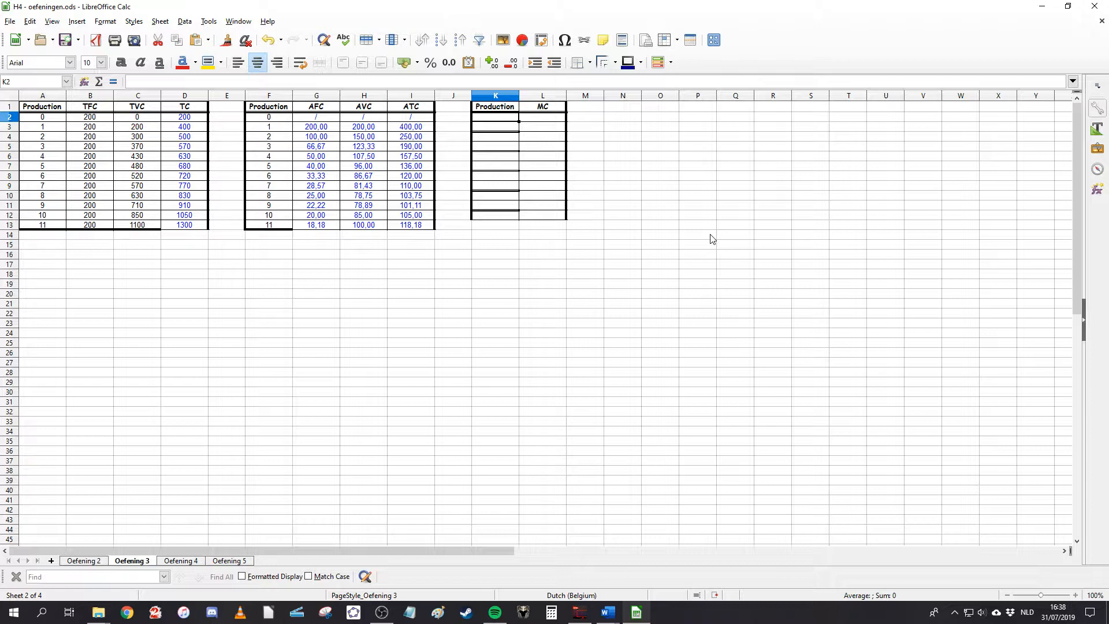
key(Down)
key(Down)
key(Down)
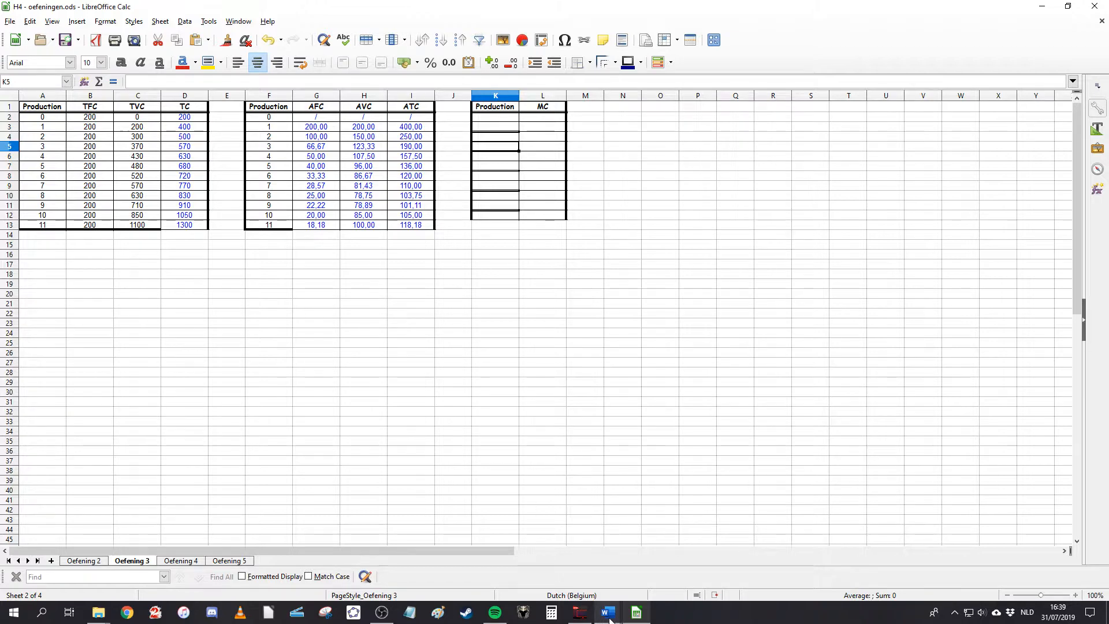
- Switch to the Word course document and examine how the MC column is laid out in the Exercise 3 table
mouse_move(609, 618)
click(516, 582)
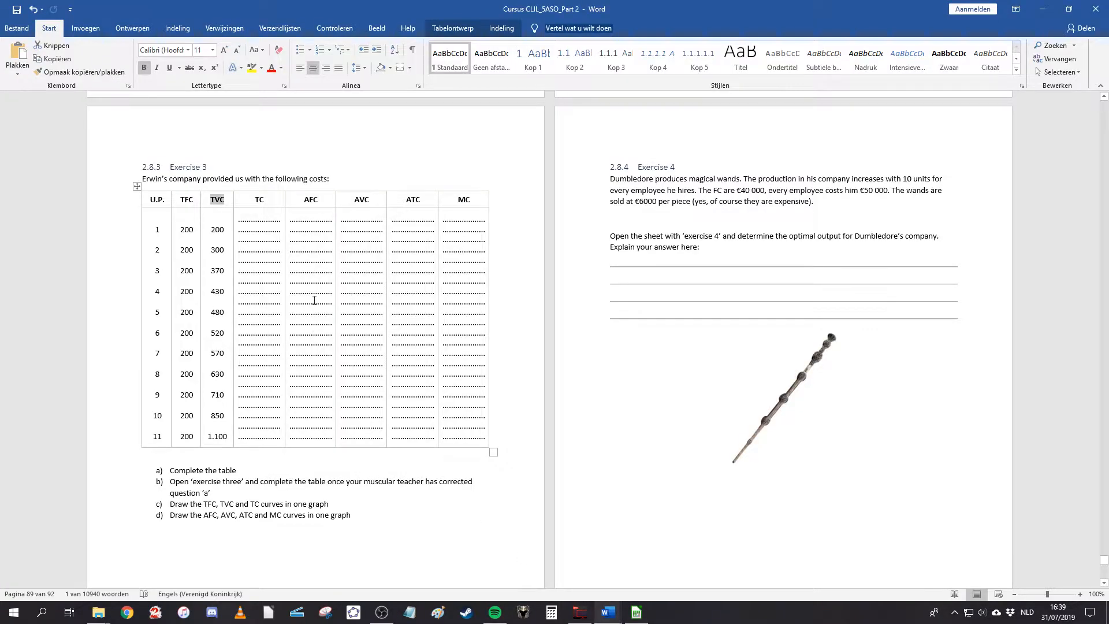
click(291, 245)
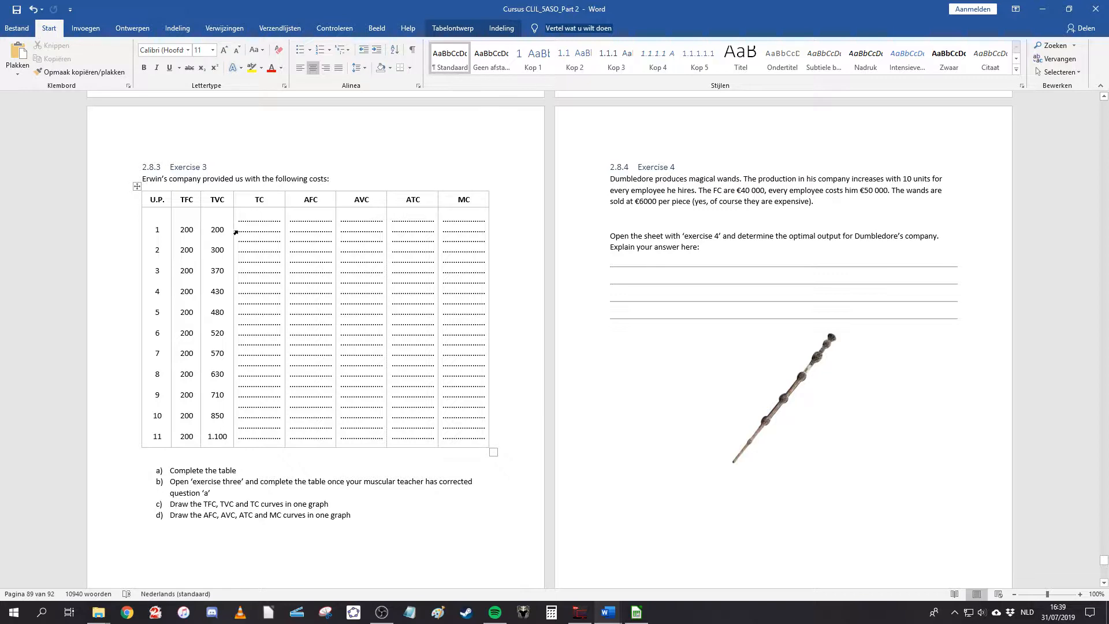
drag(236, 233, 430, 232)
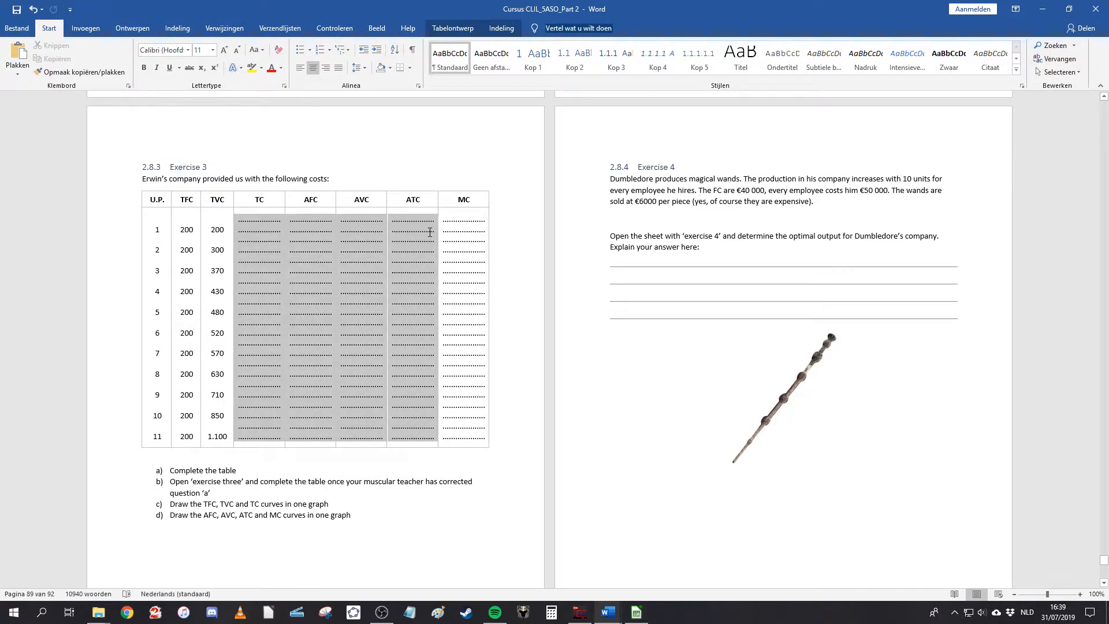
click(414, 230)
click(311, 231)
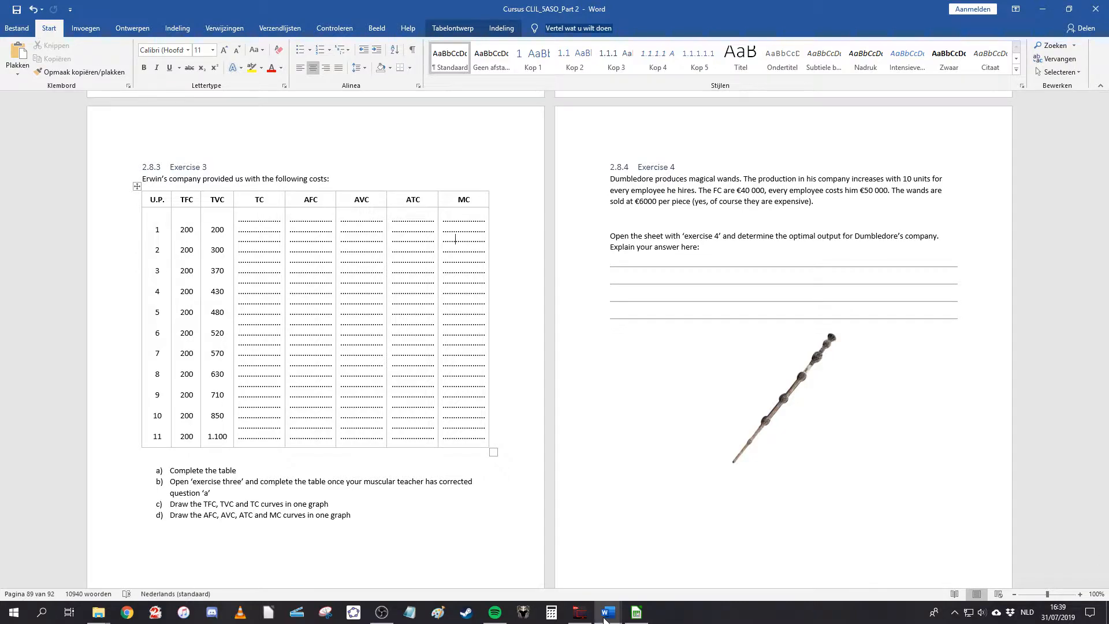
mouse_move(607, 612)
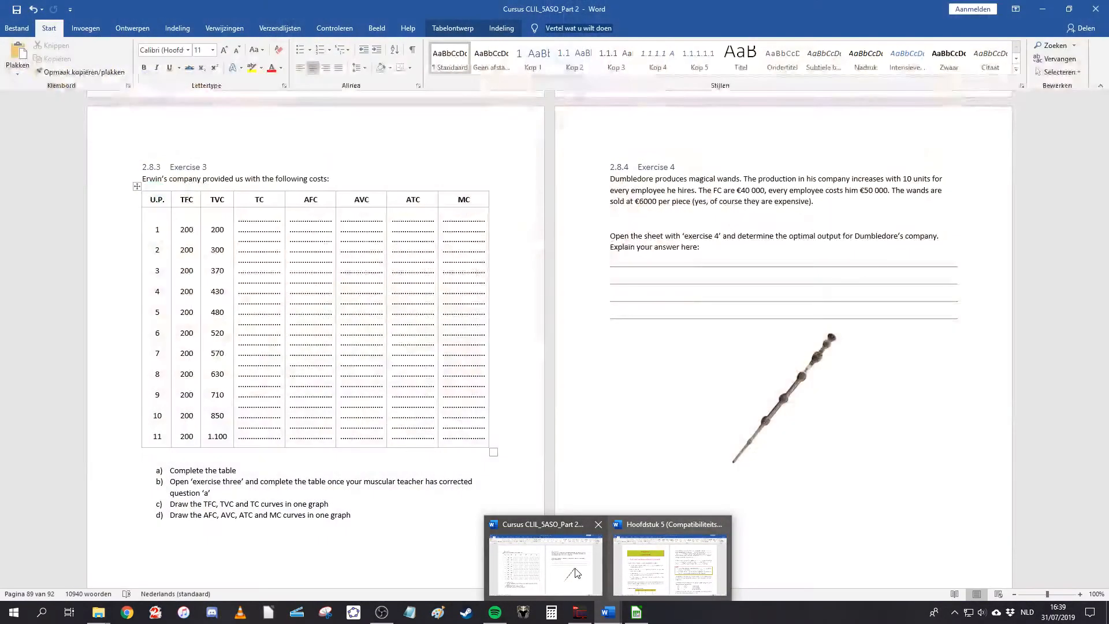
click(575, 573)
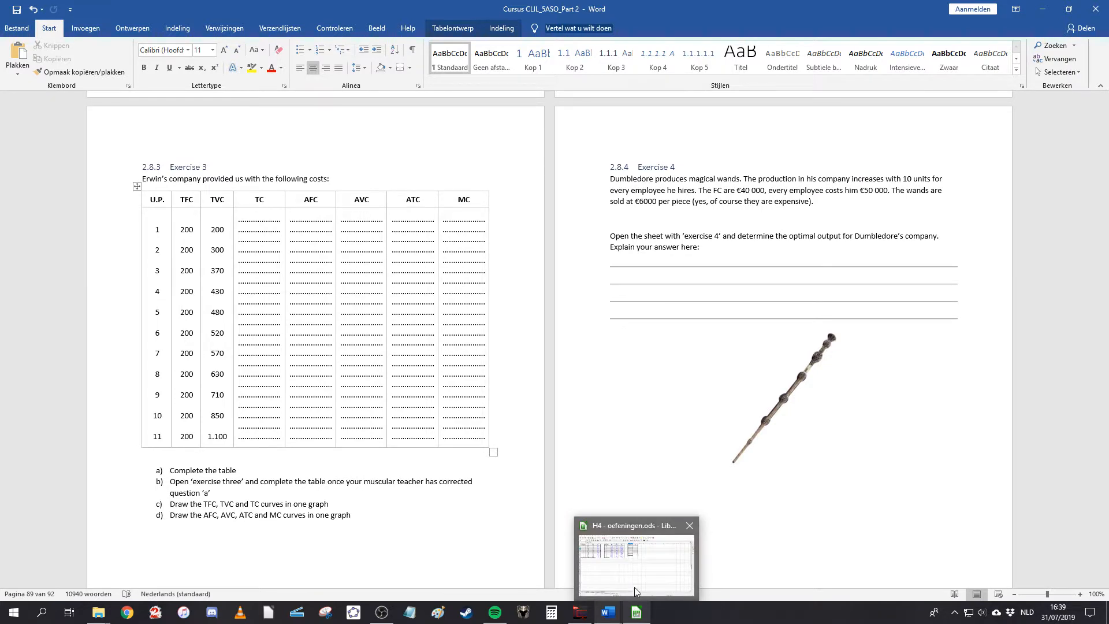
- Switch back to the LibreOffice Calc sheet and enter 0,5 in K2 and 1,5 in K3 of the third table's Production column
click(636, 557)
click(488, 124)
click(489, 118)
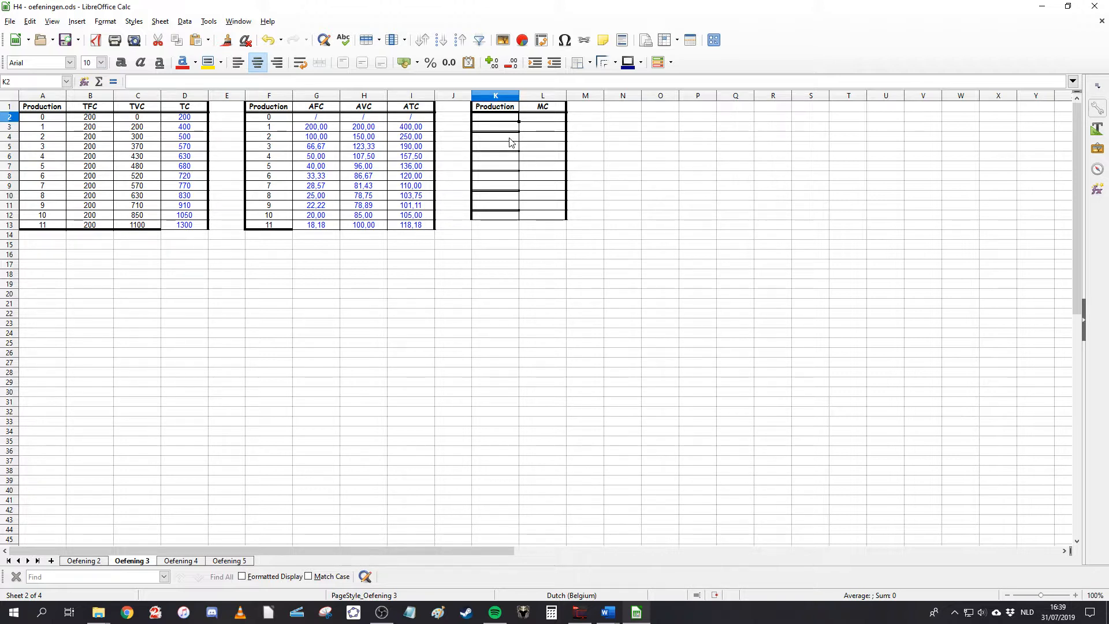
drag(270, 116, 272, 127)
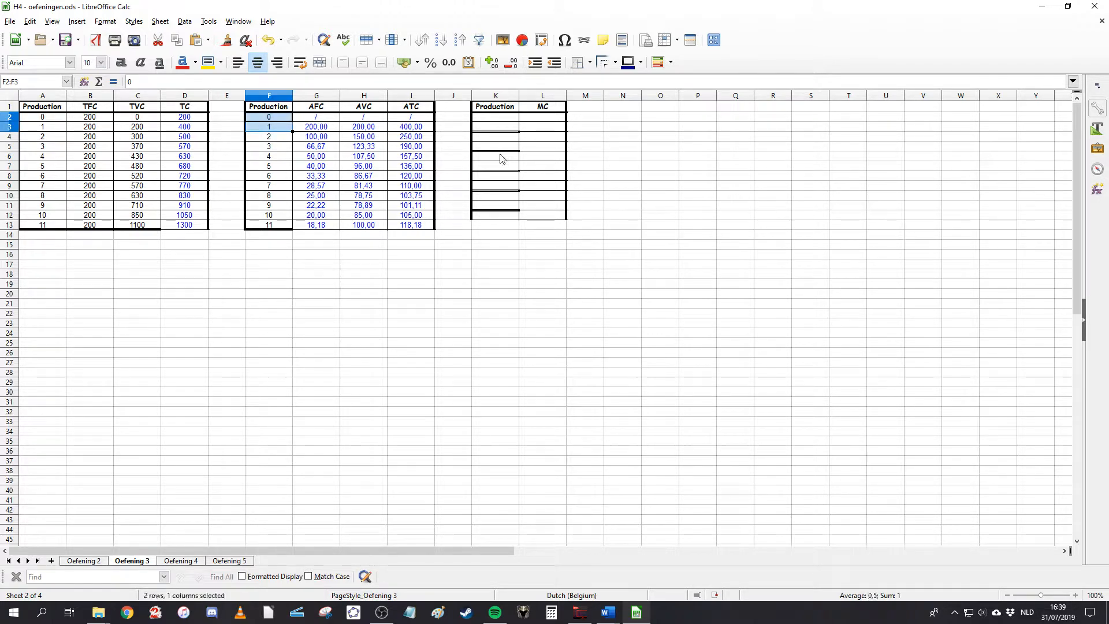
click(488, 118)
text(0,5)
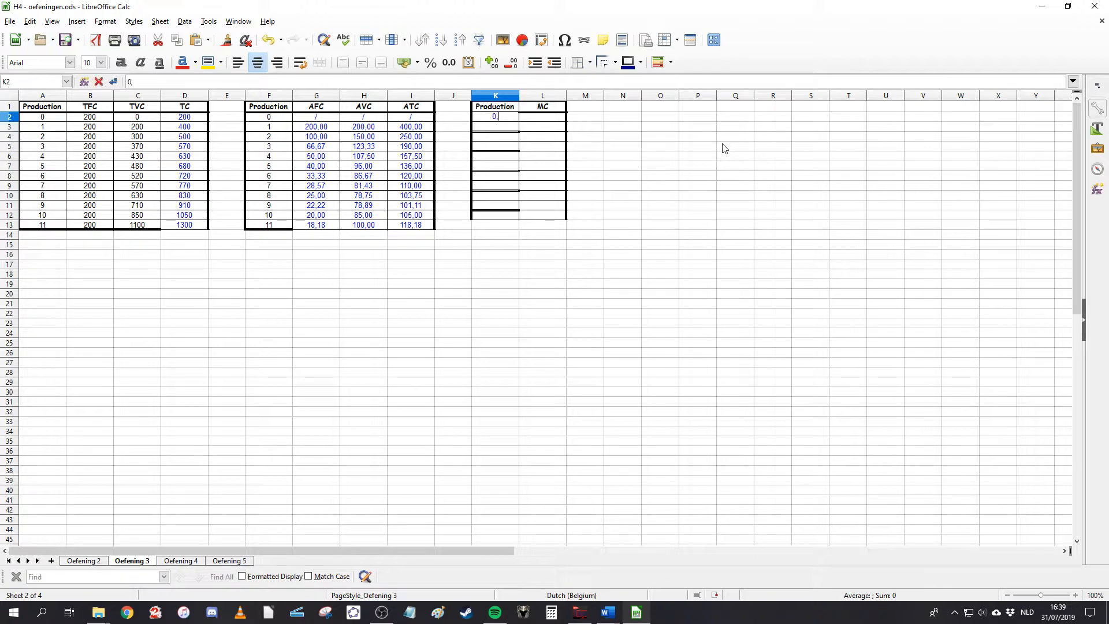
key(Return)
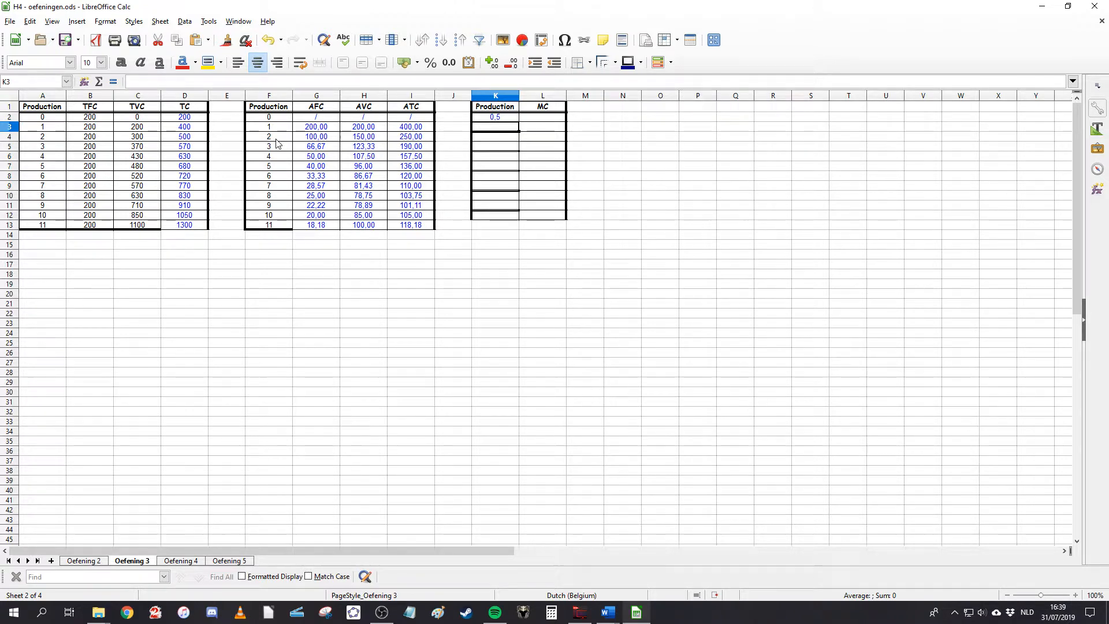
text(1,5)
key(Return)
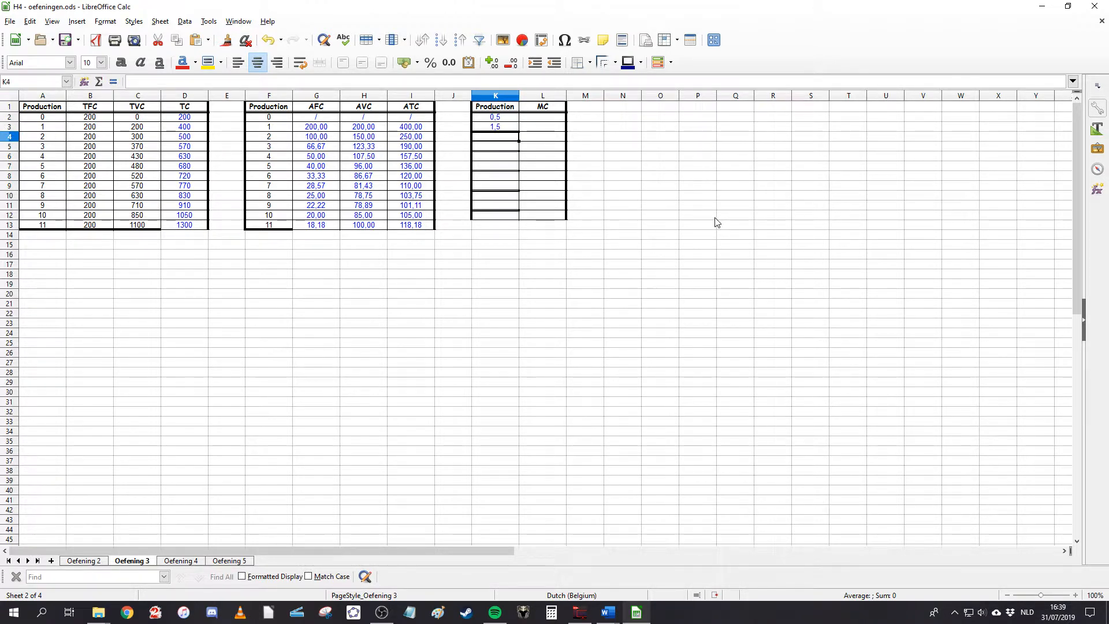
- Enter =K3+1 in K4 and fill the formula down to K12 to complete the Production column
text(=K3+1)
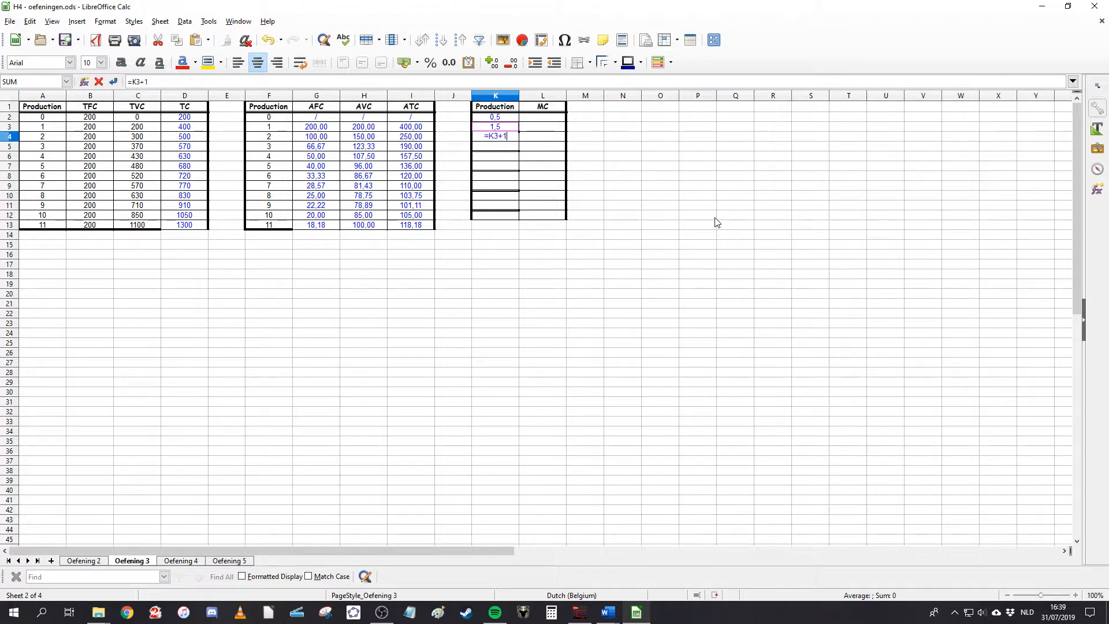
key(Return)
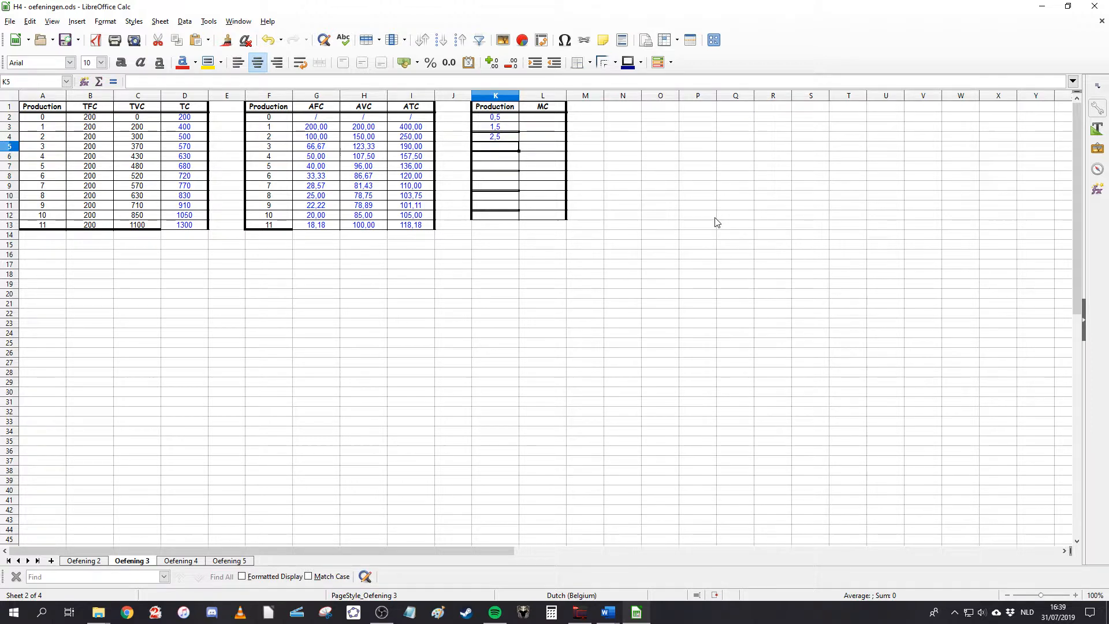
click(517, 137)
drag(519, 140, 504, 217)
click(736, 264)
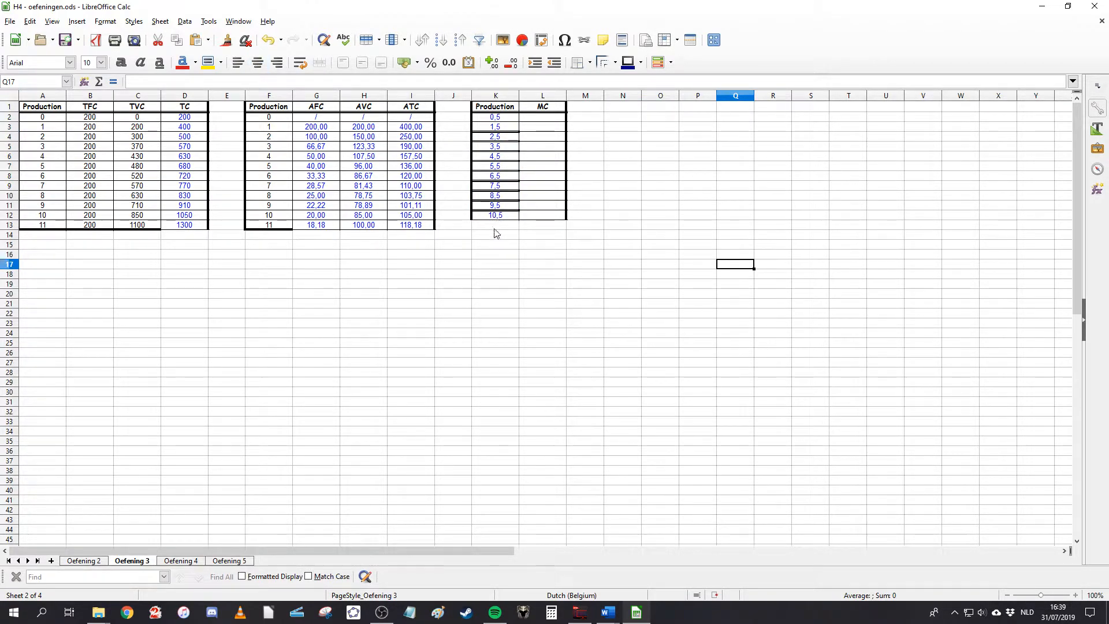
- Examine the empty MC cells from L2 down next to their production levels
click(545, 109)
click(545, 120)
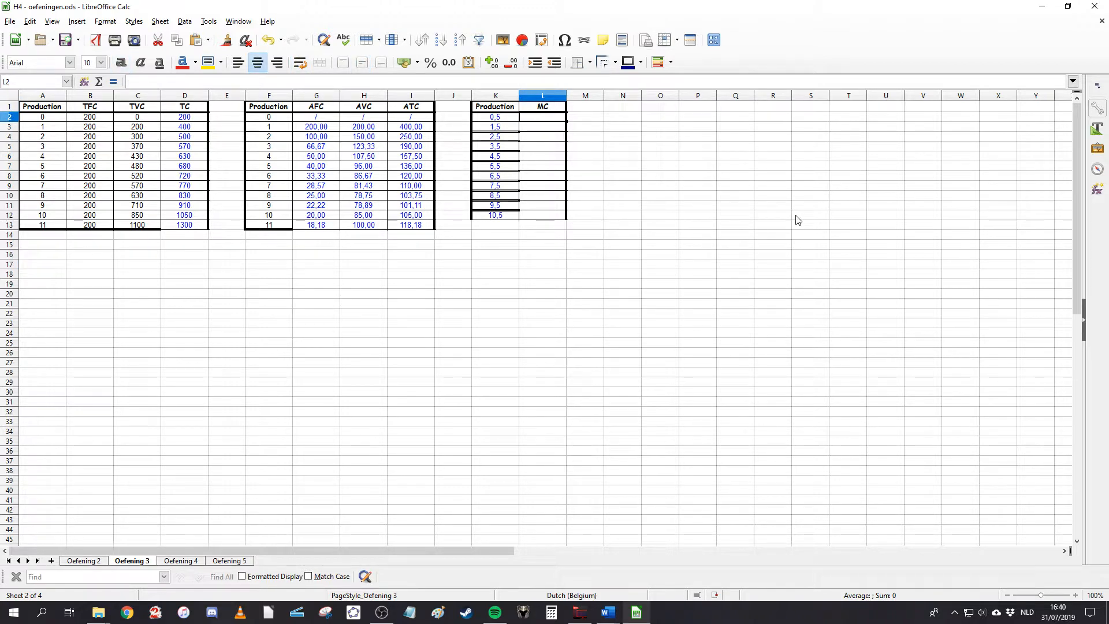
key(Down)
key(Down)
key(Down)
key(Down)
key(Down)
key(Down)
key(Down)
key(Down)
key(Down)
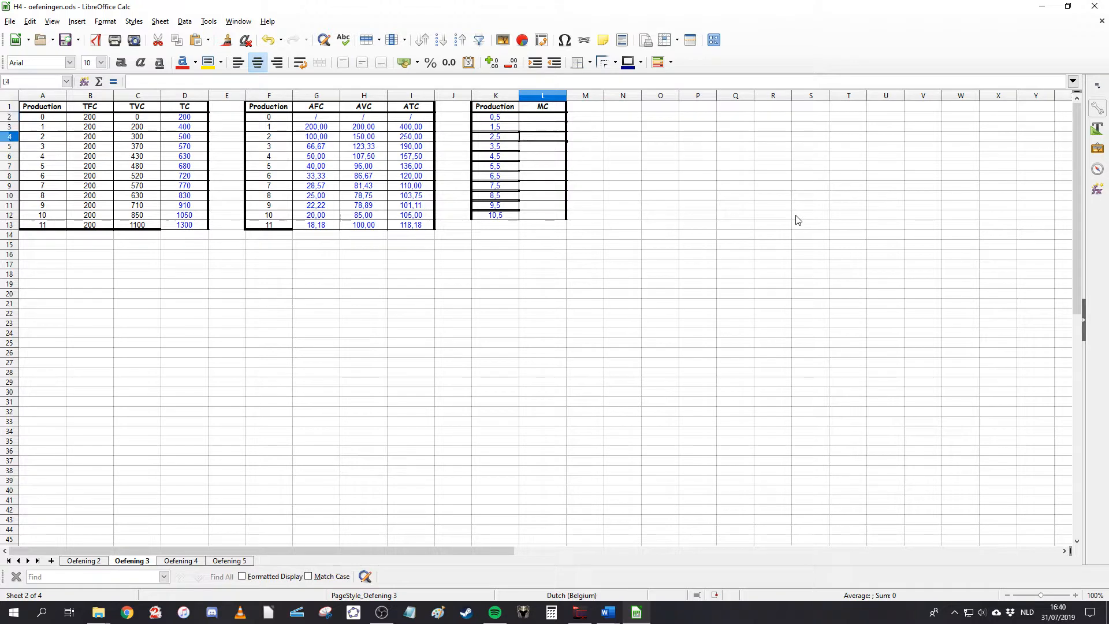
key(Up)
key(Up)
key(Up)
key(Up)
key(Up)
key(Up)
key(Up)
key(Up)
key(Up)
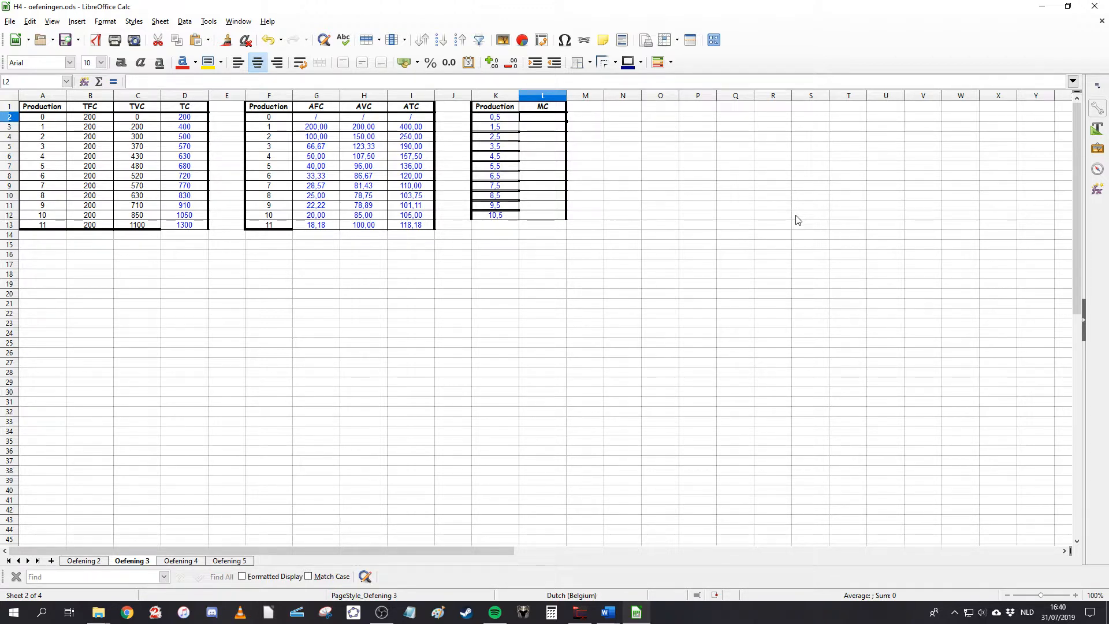
- Calculate the first marginal cost in L2 with the formula =(D3-D2)/1
text(=()
click(200, 130)
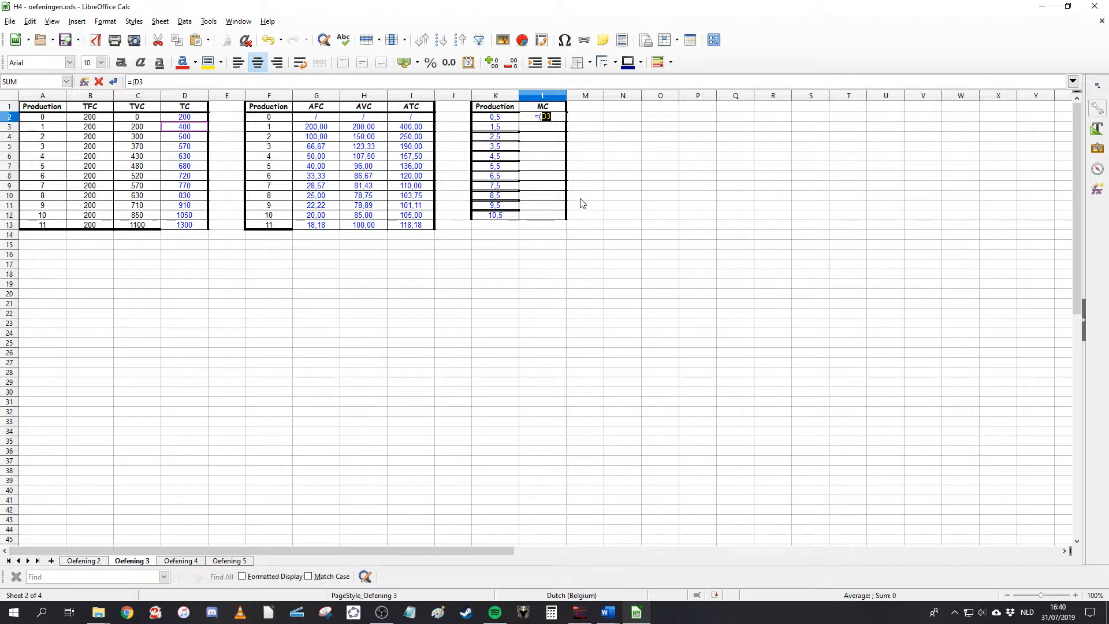
key(Right)
key(Left)
click(245, 80)
text(-)
click(183, 118)
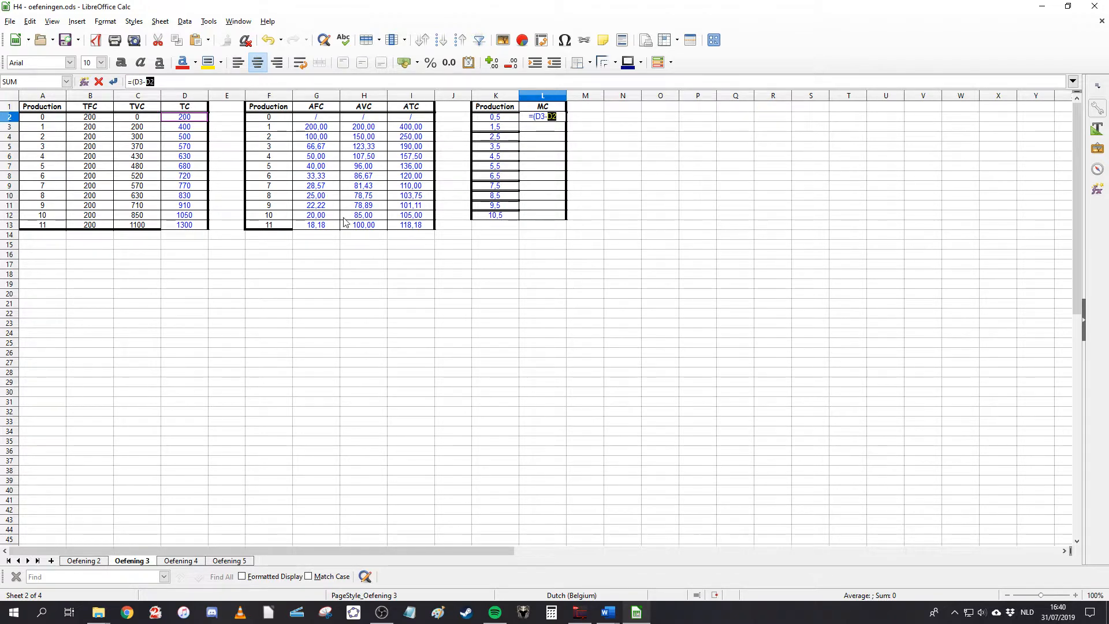
click(179, 84)
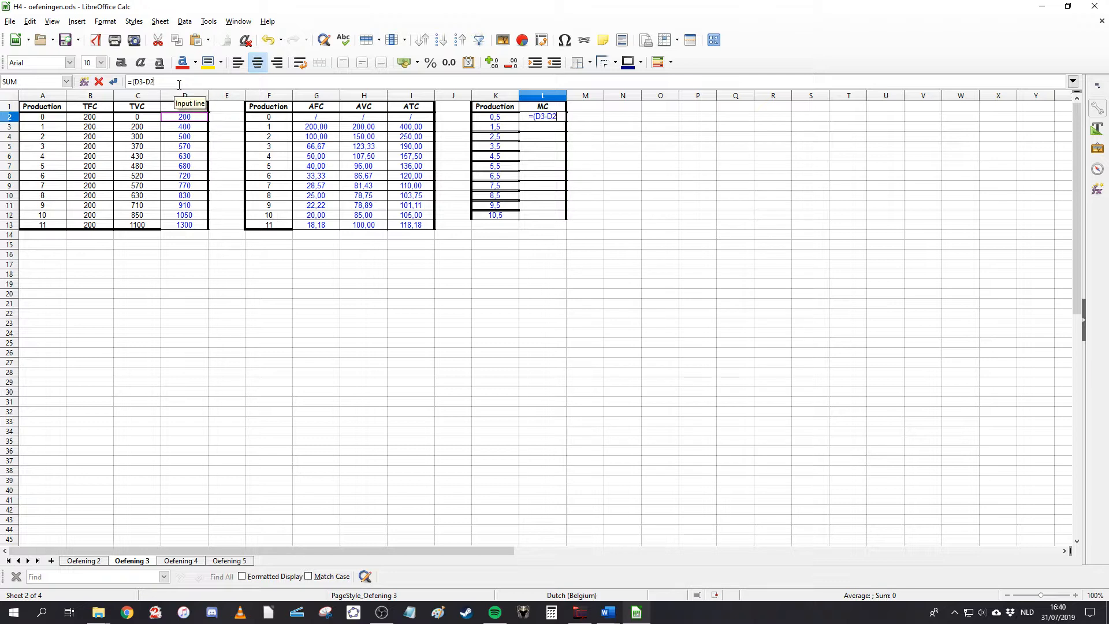
text())
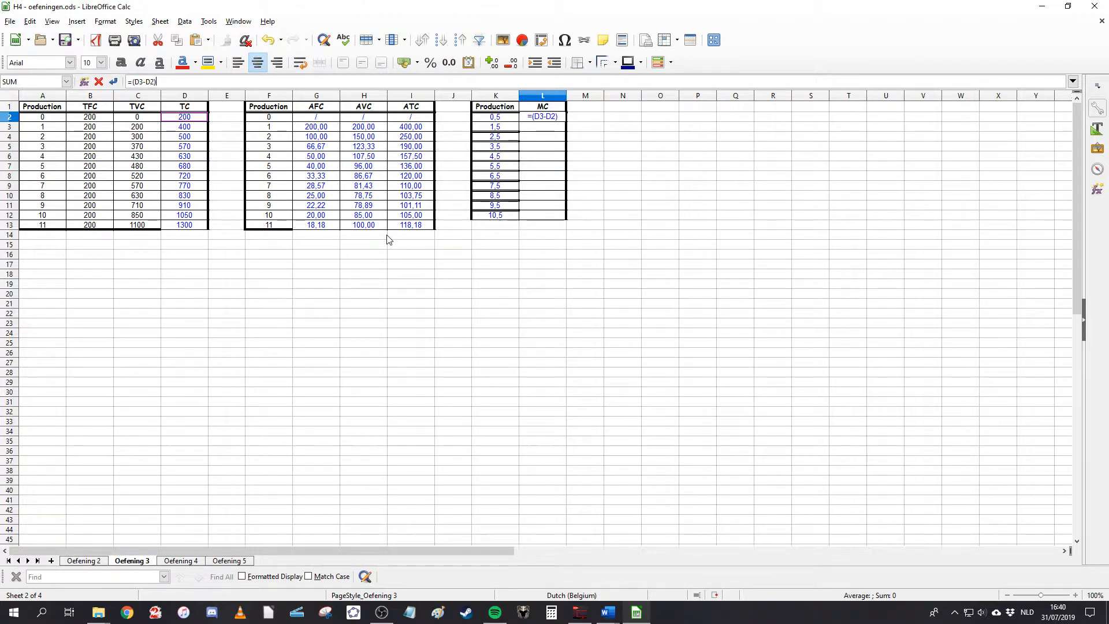
text(/)
text(1)
key(Return)
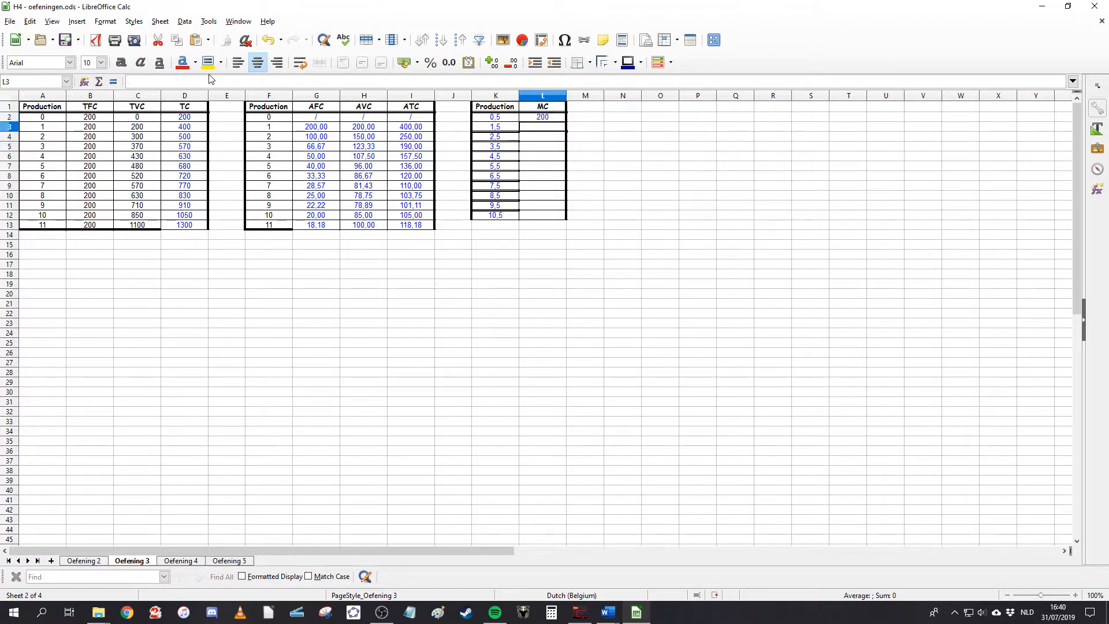
- Fill the MC formula from L2 down to L12 and check the formula in L12
click(542, 121)
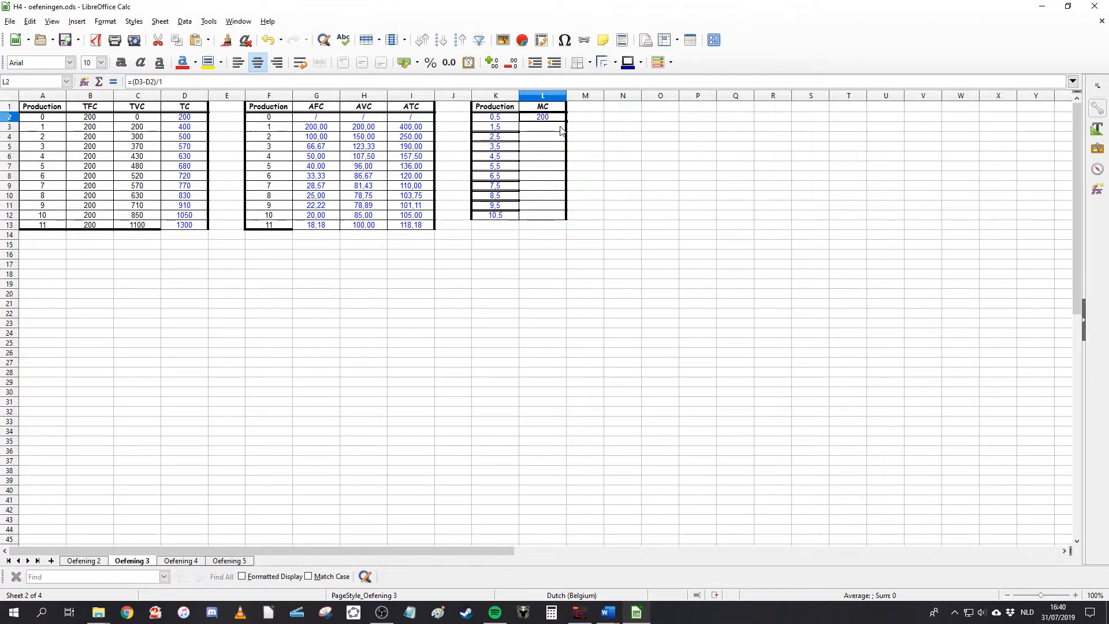
drag(566, 120, 549, 219)
click(661, 235)
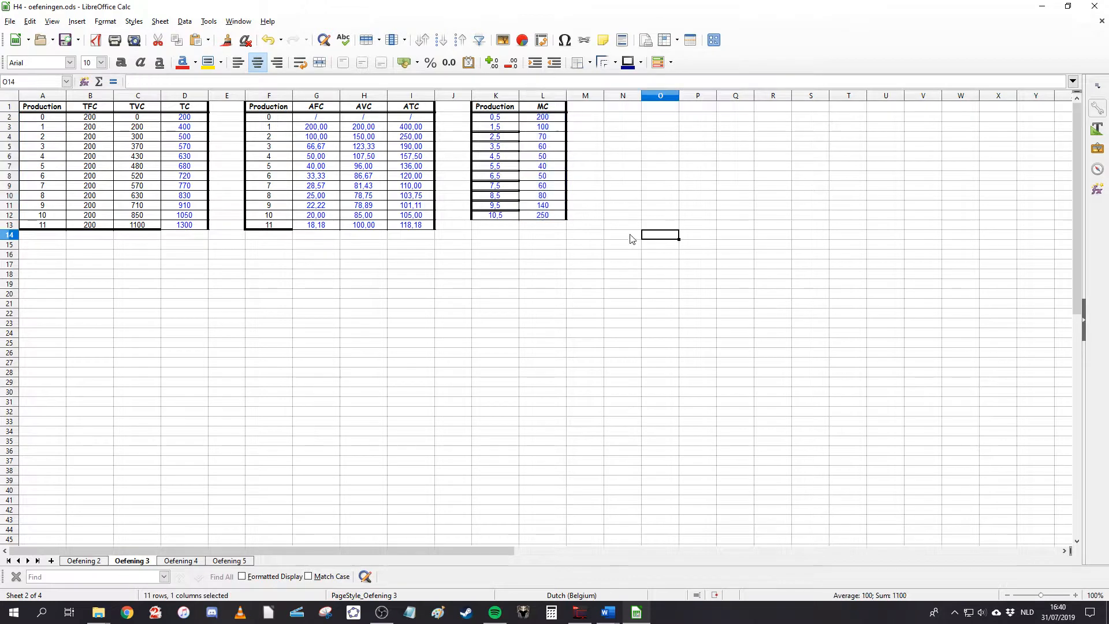
click(527, 215)
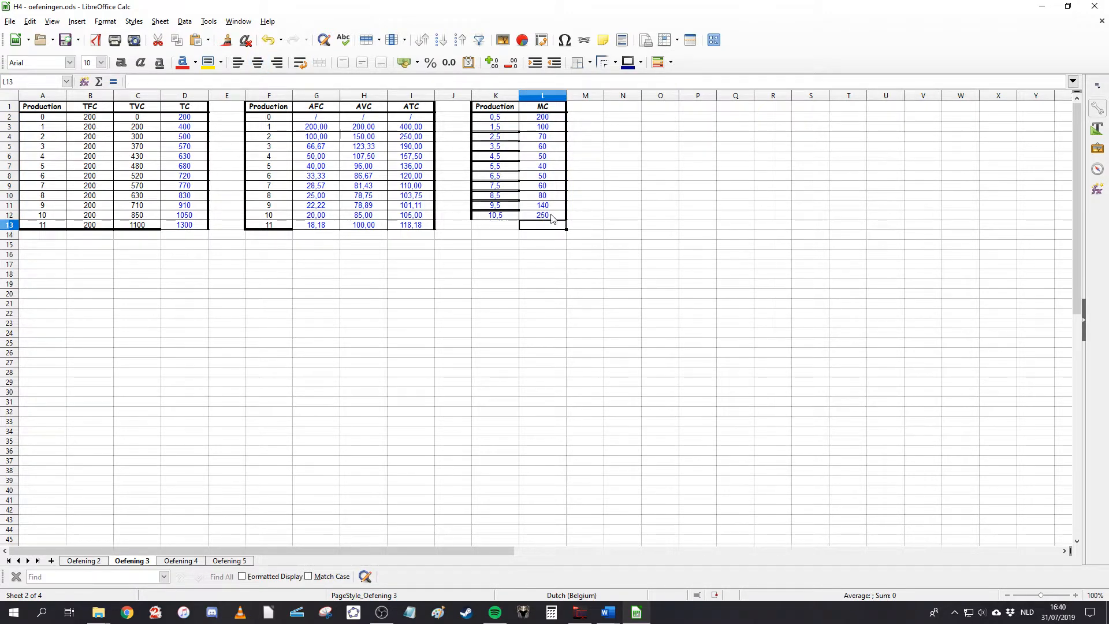
click(735, 312)
click(535, 217)
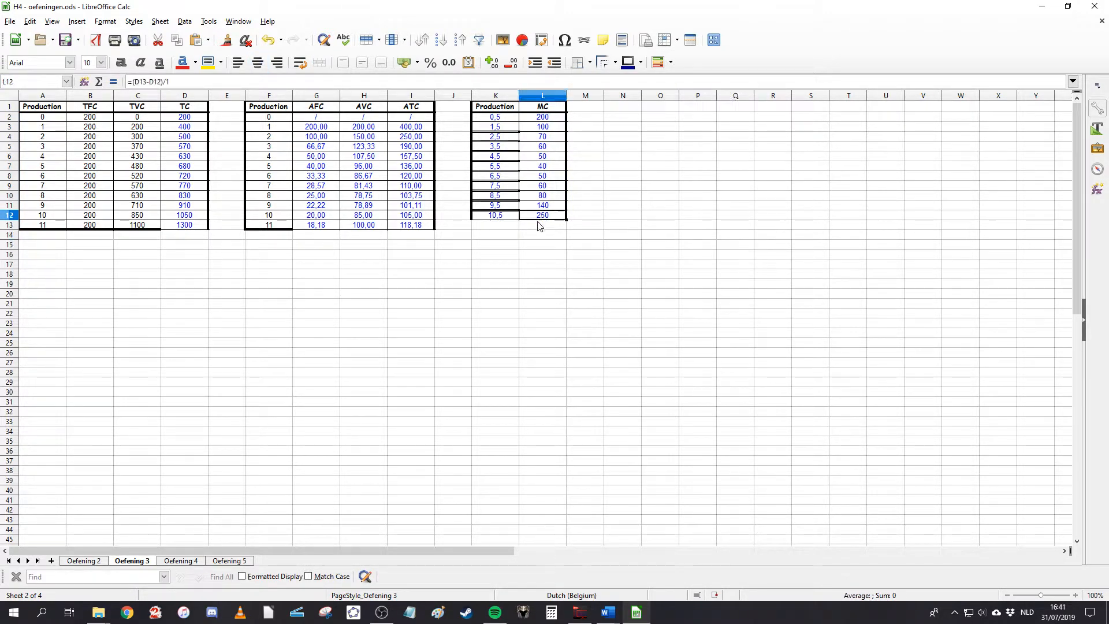
click(704, 286)
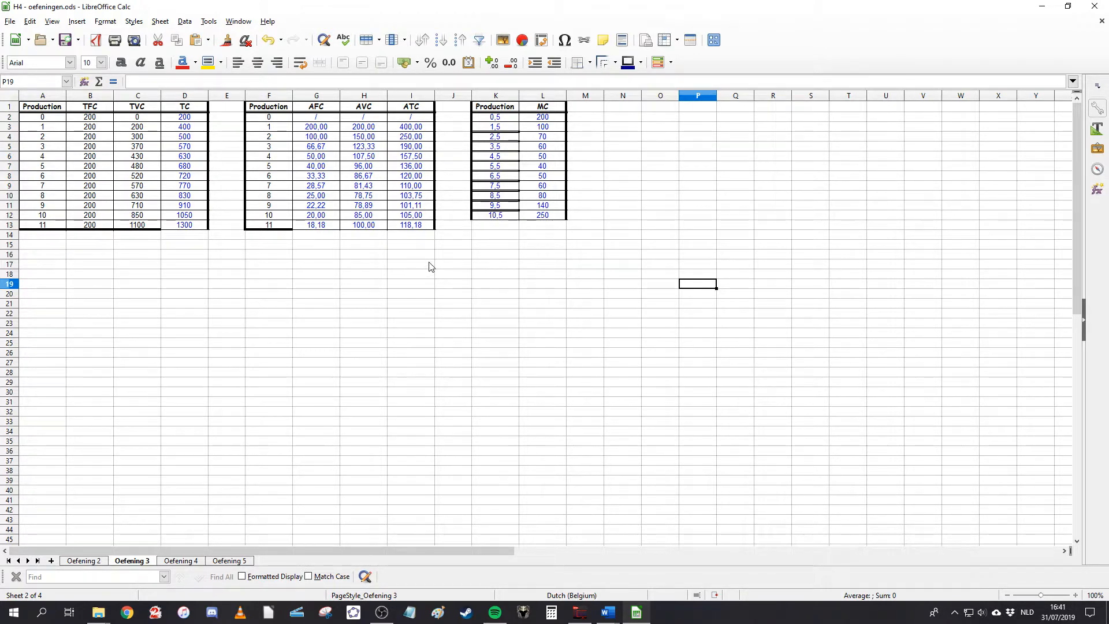
click(138, 284)
click(93, 273)
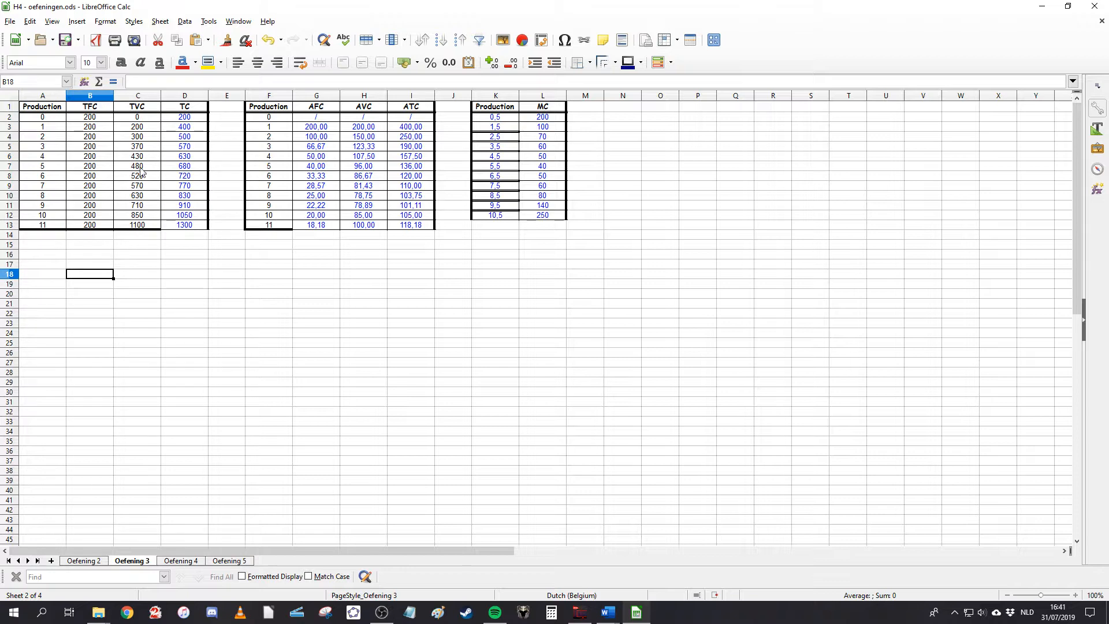
click(78, 22)
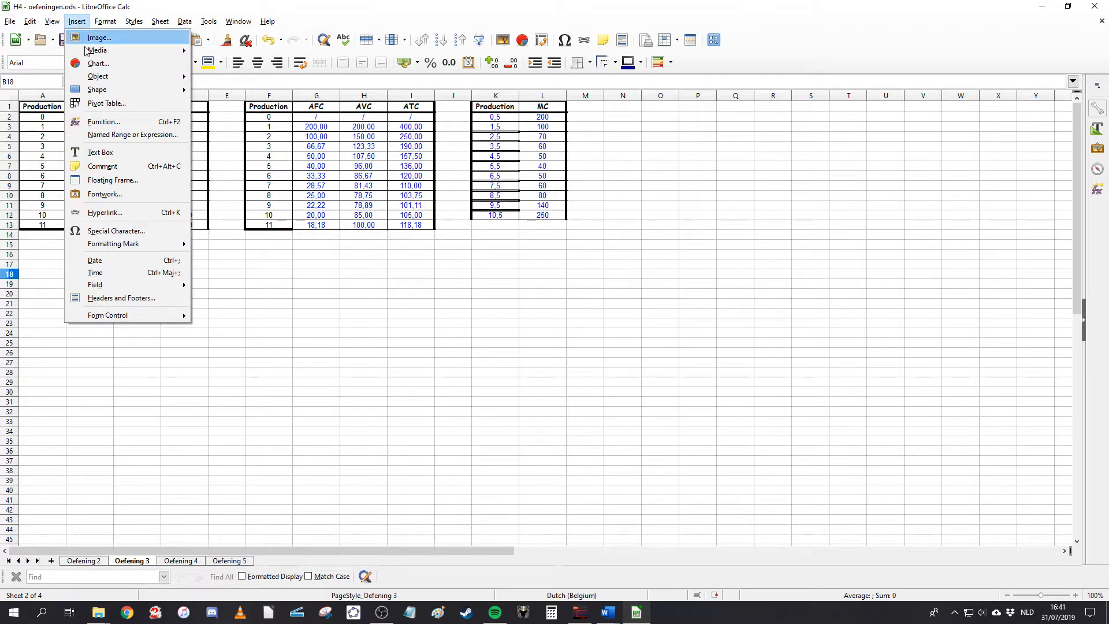
click(106, 68)
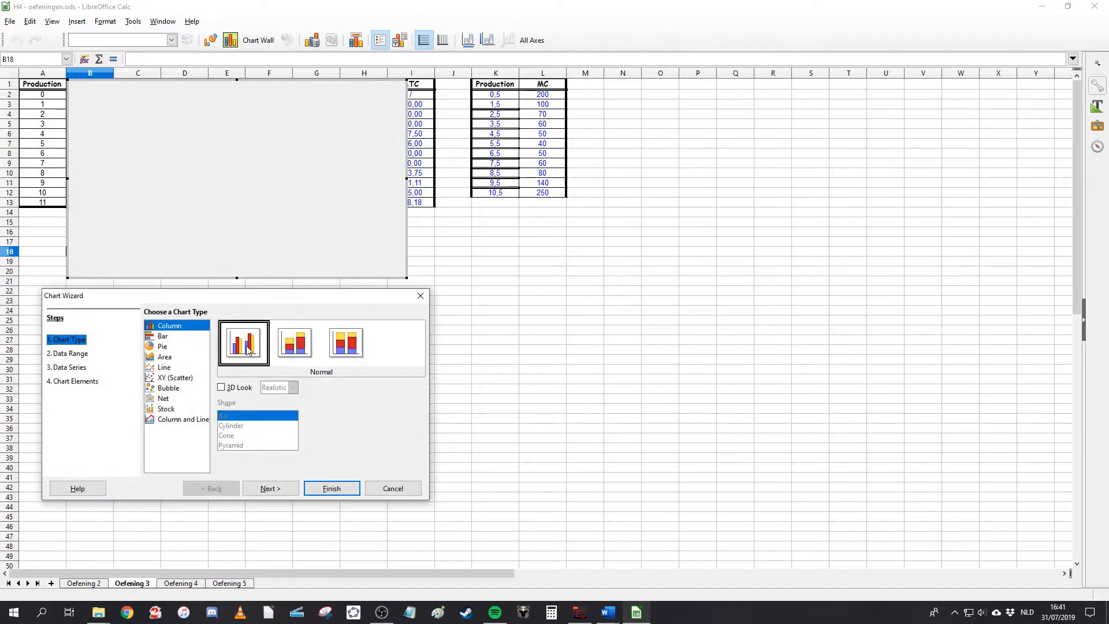
click(176, 379)
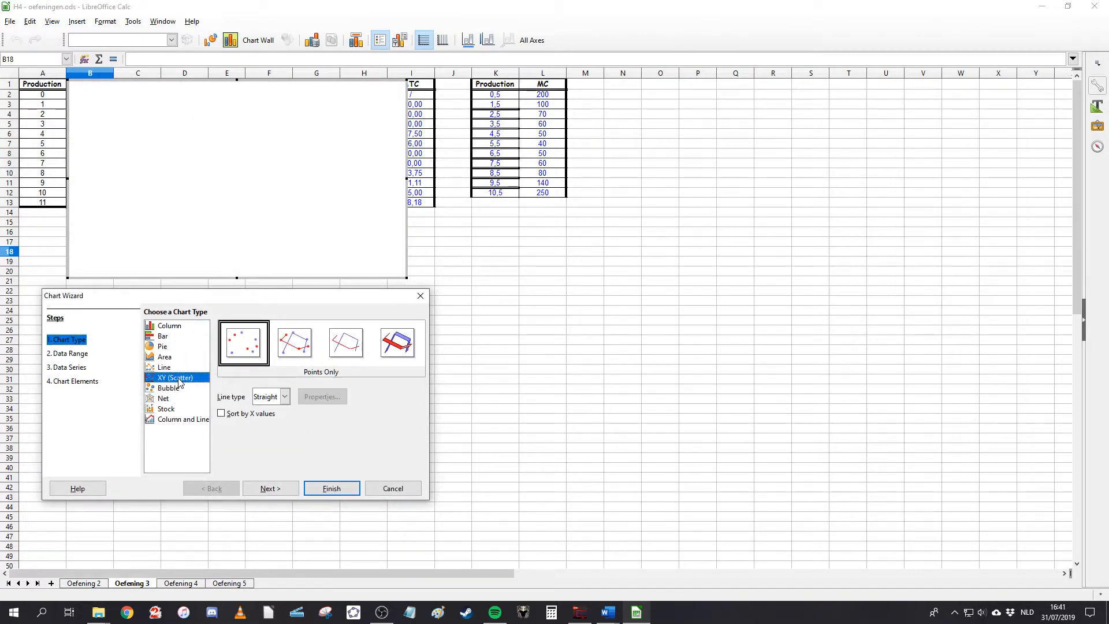
click(296, 350)
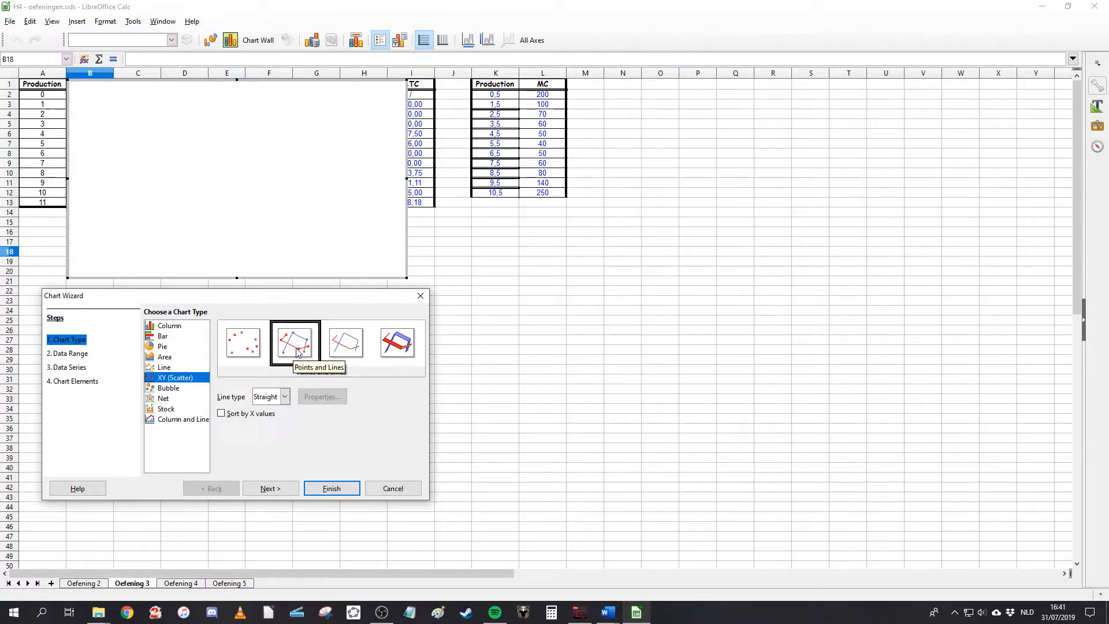
click(285, 397)
click(267, 415)
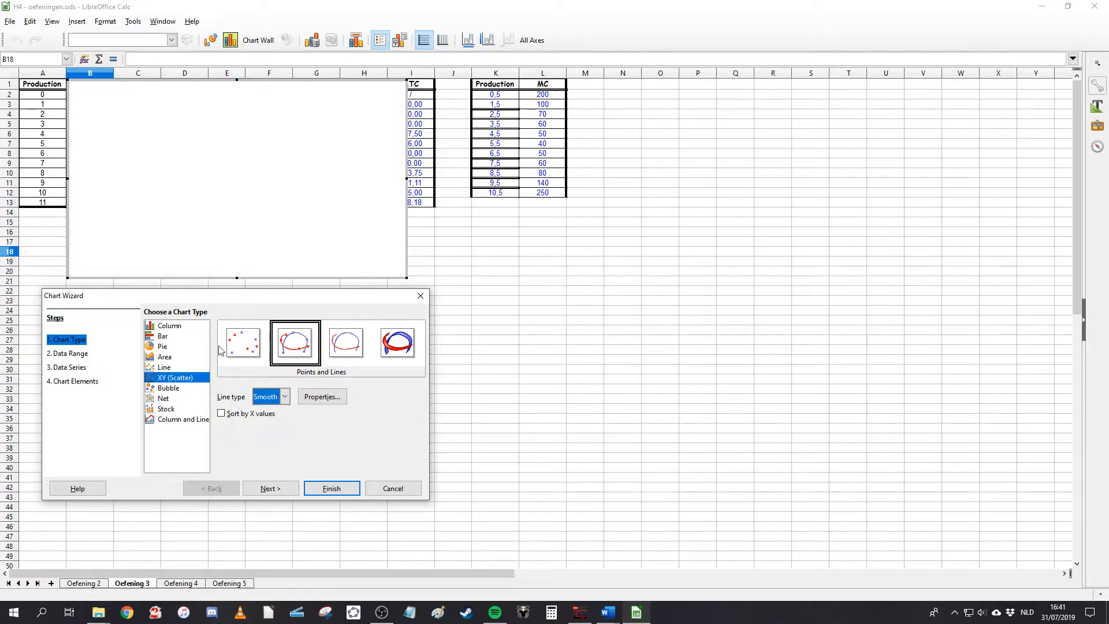
click(70, 354)
click(69, 367)
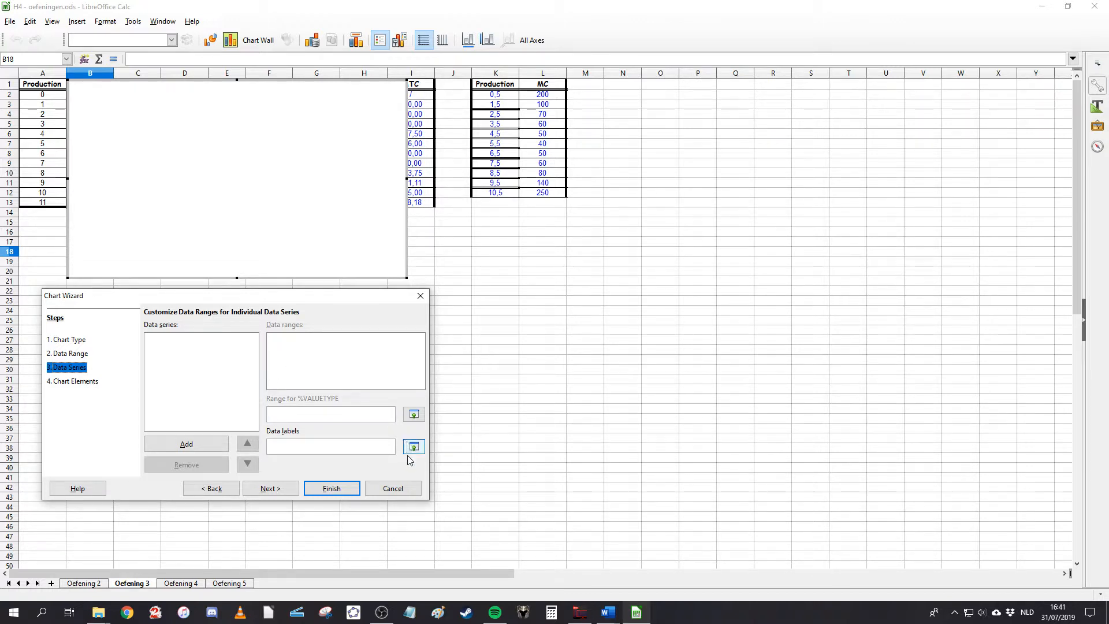
click(399, 489)
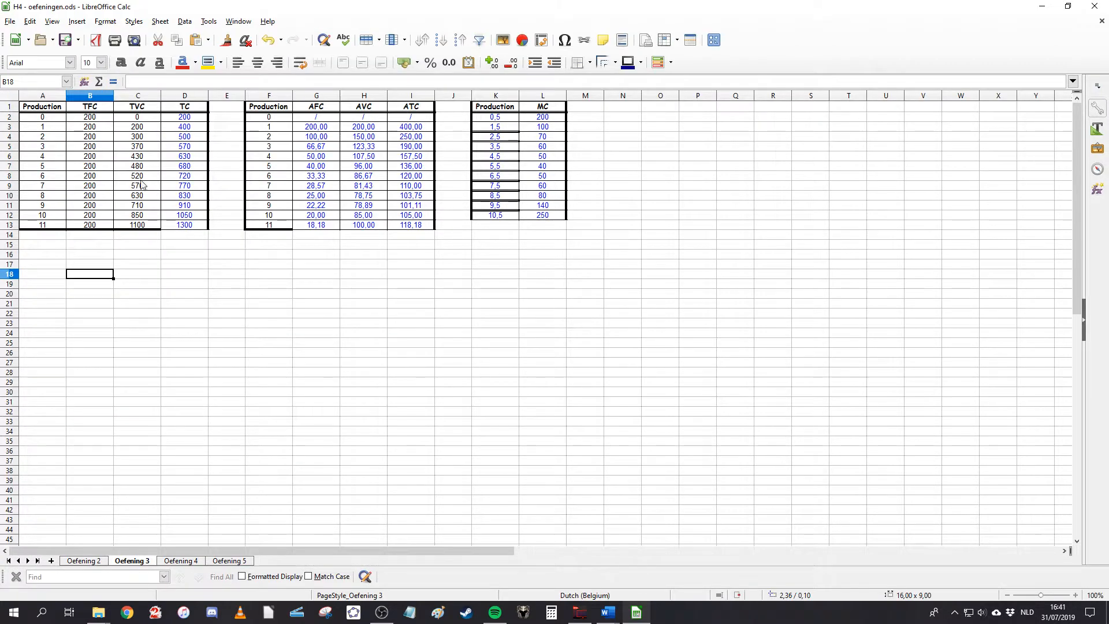
- Insert an XY scatter chart of A2:D13 using Points and Lines with the Smooth line type
drag(47, 120, 185, 228)
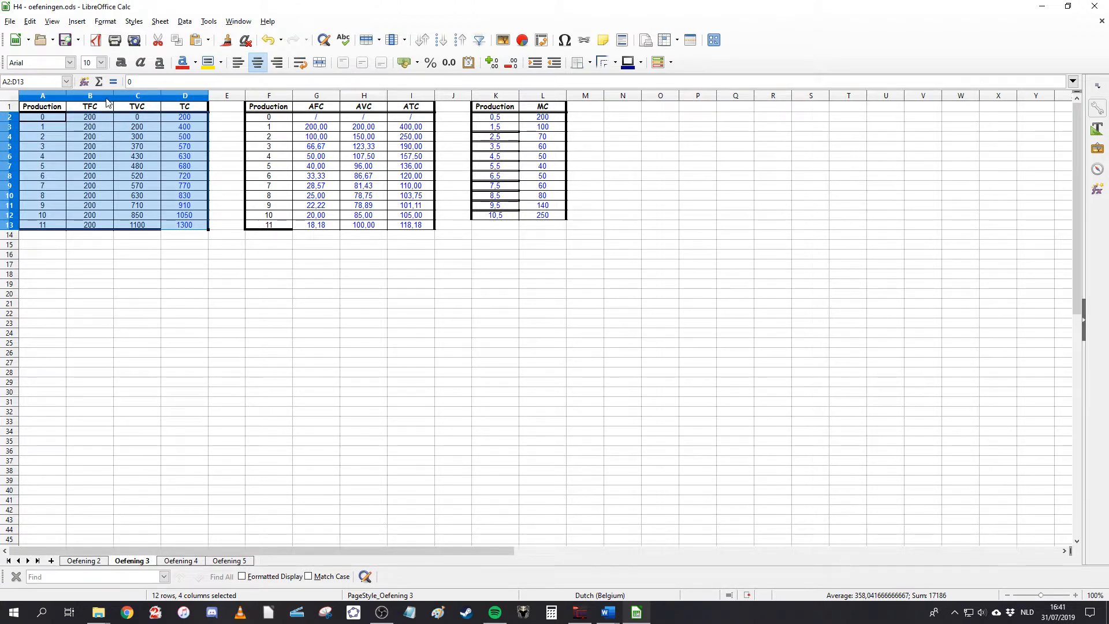
click(124, 255)
drag(42, 119, 197, 228)
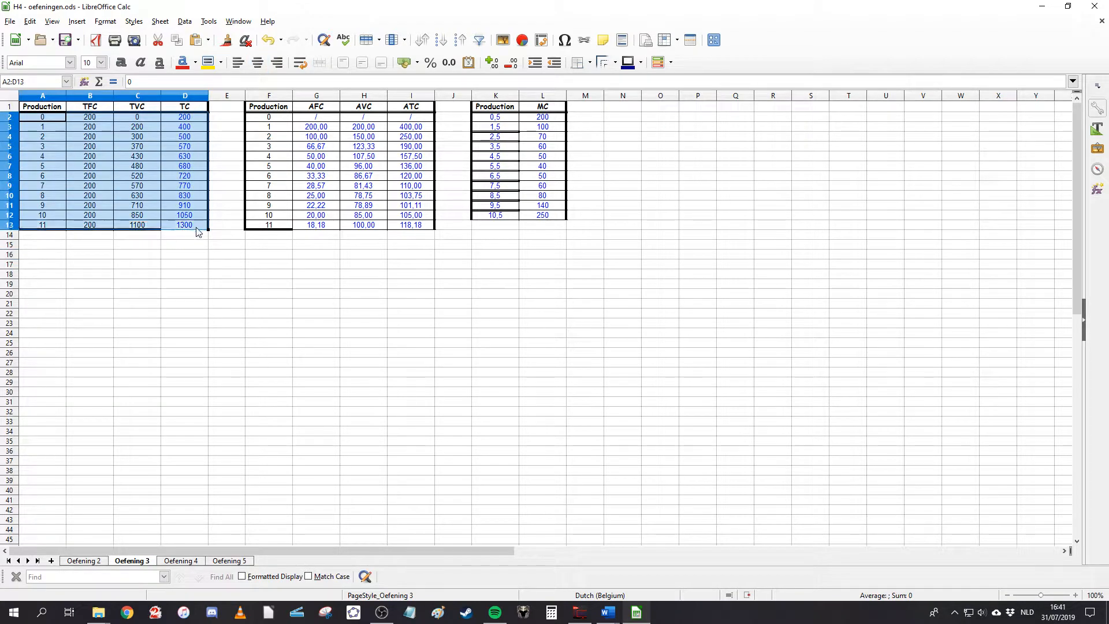
click(77, 21)
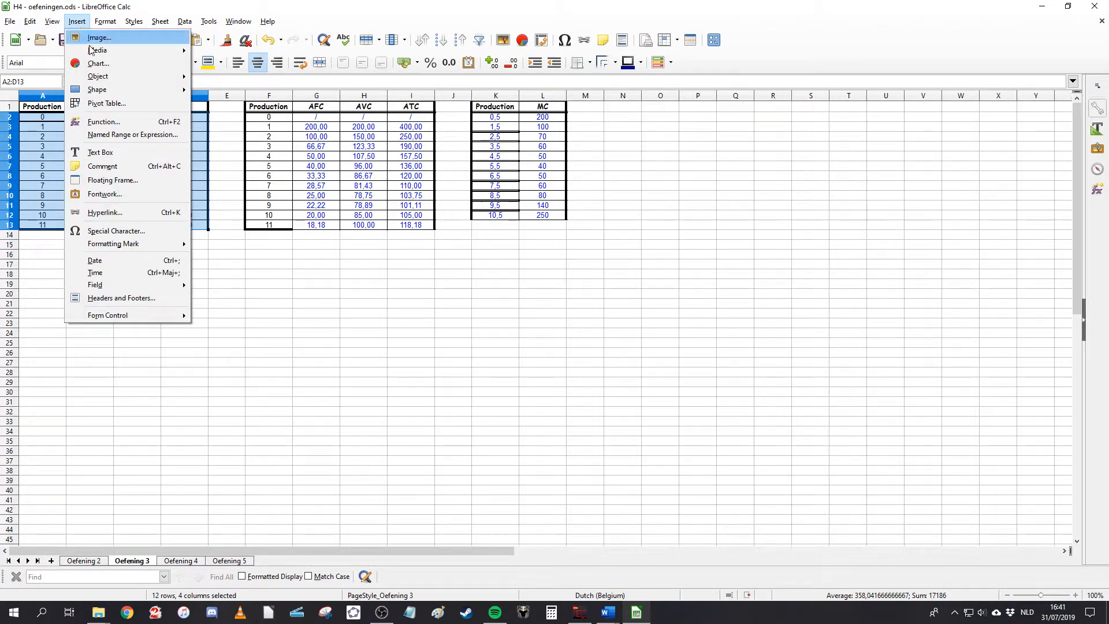
click(112, 63)
click(317, 389)
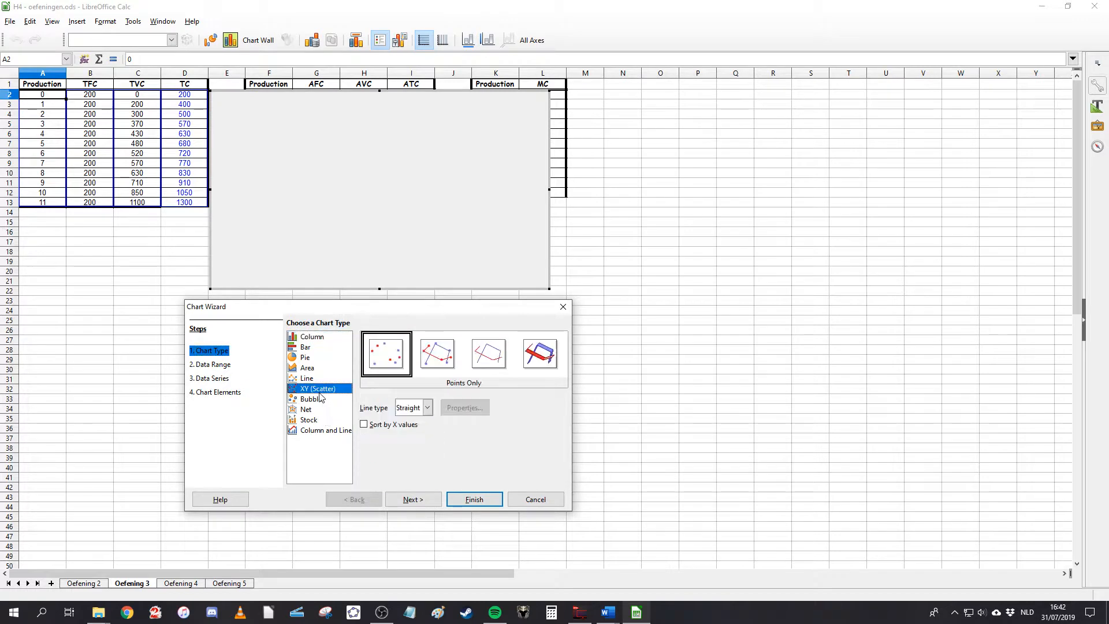
click(437, 353)
click(428, 407)
click(408, 430)
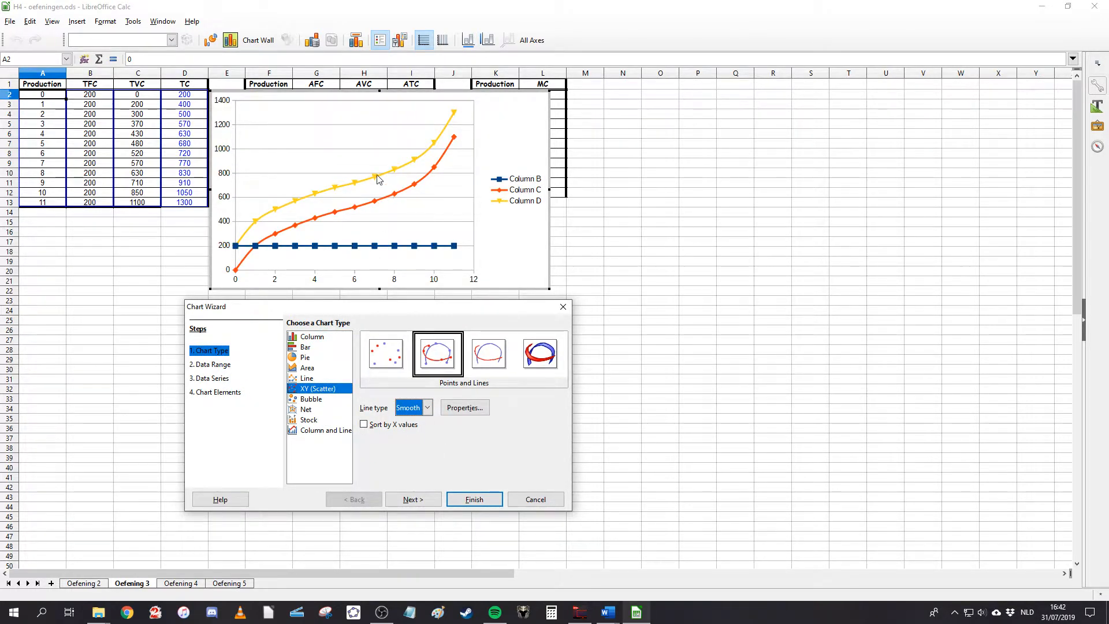
- Name the first data series from header cell B1 (TFC)
click(213, 378)
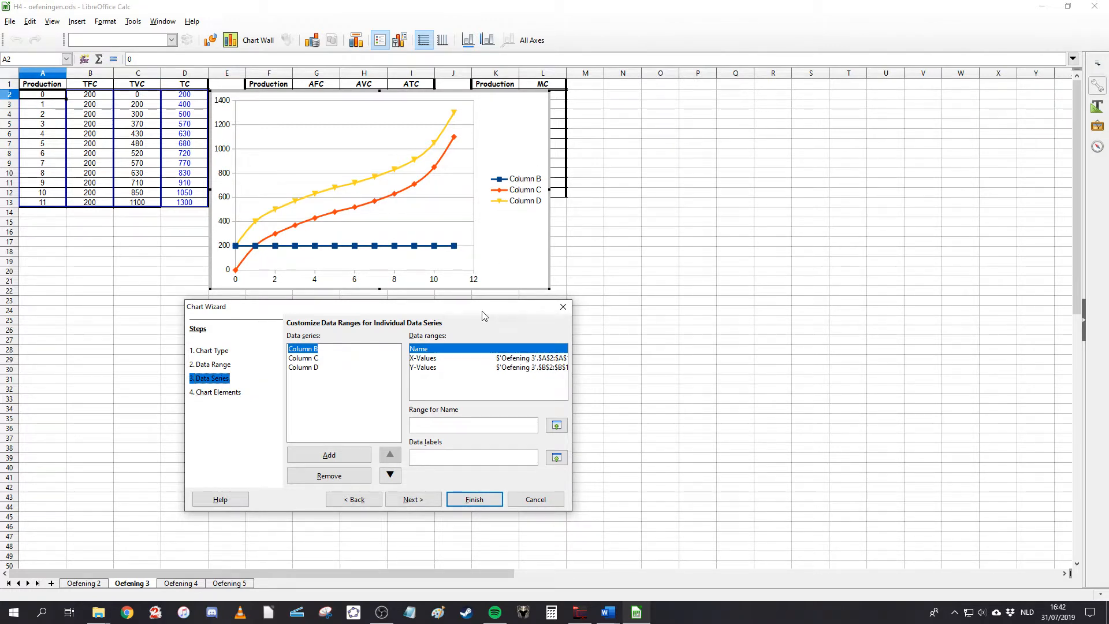
click(317, 359)
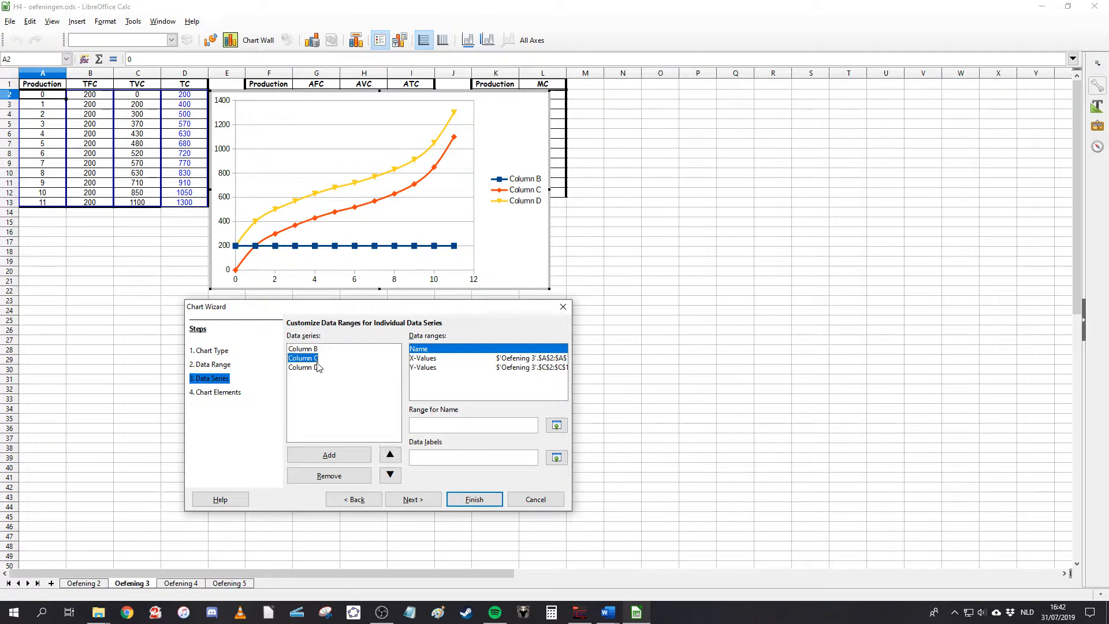
click(323, 350)
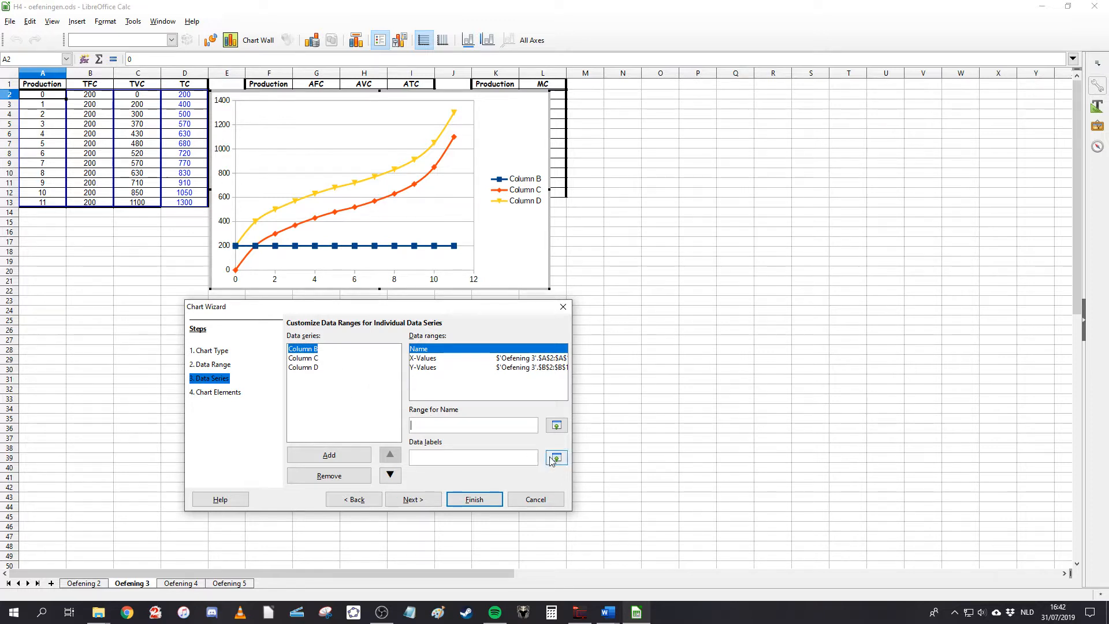
click(556, 426)
click(95, 87)
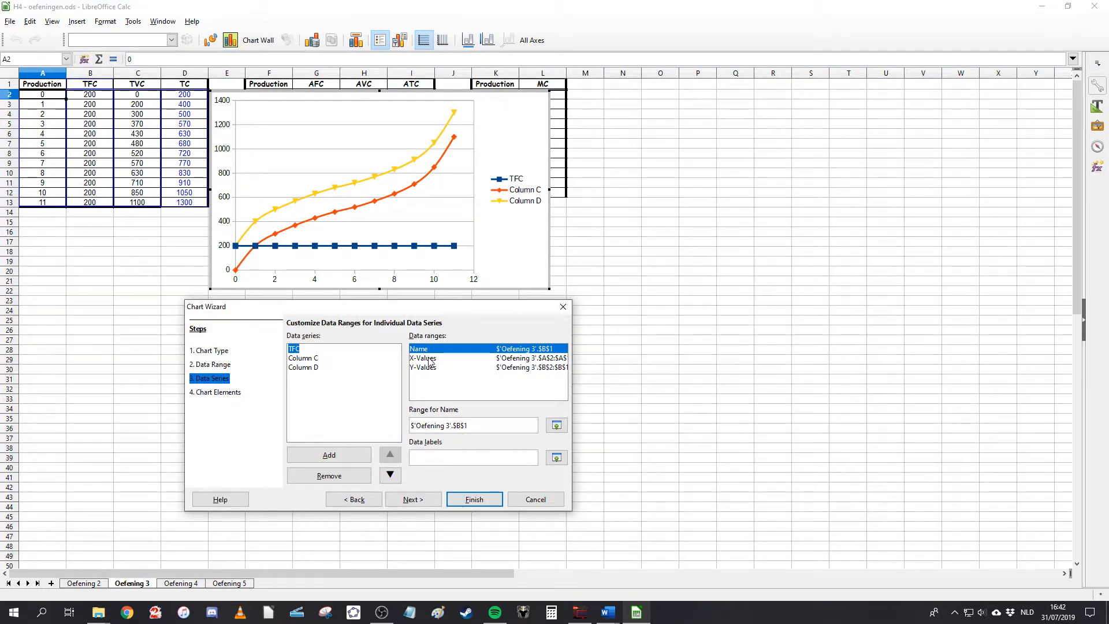
- Name the second data series from header cell C1 (TVC) and the third from D1 (TC)
click(303, 358)
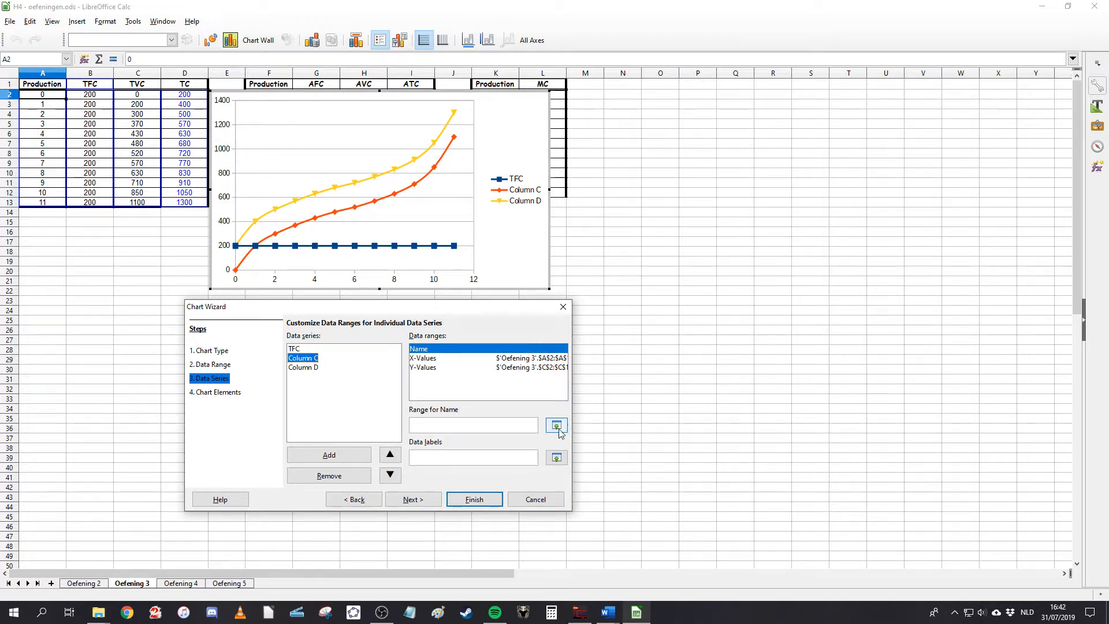
click(557, 426)
click(138, 84)
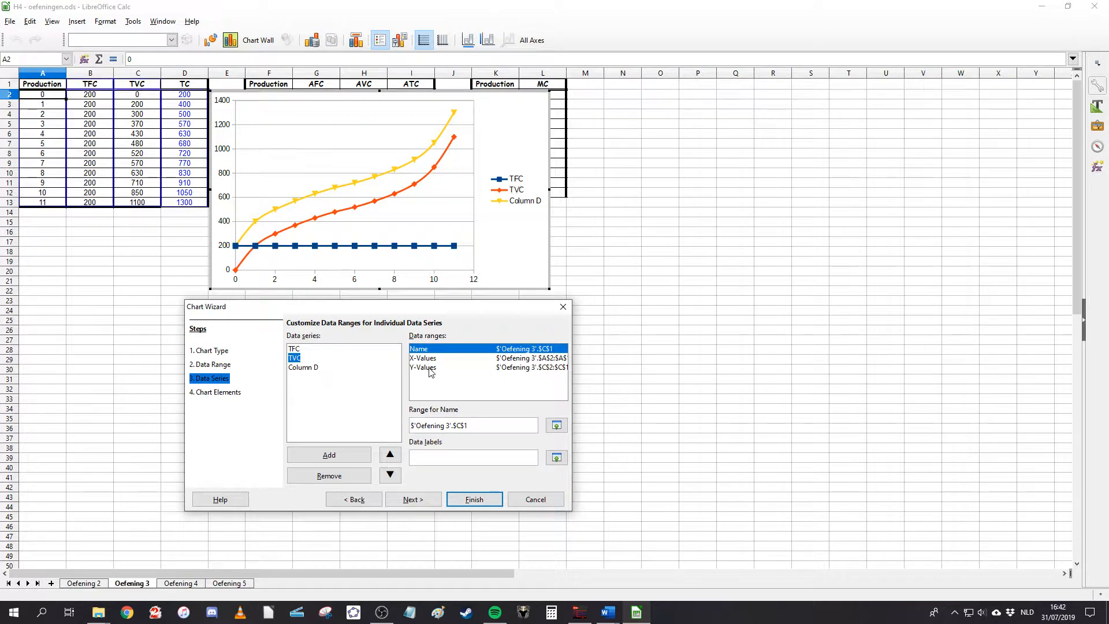
click(292, 368)
click(557, 426)
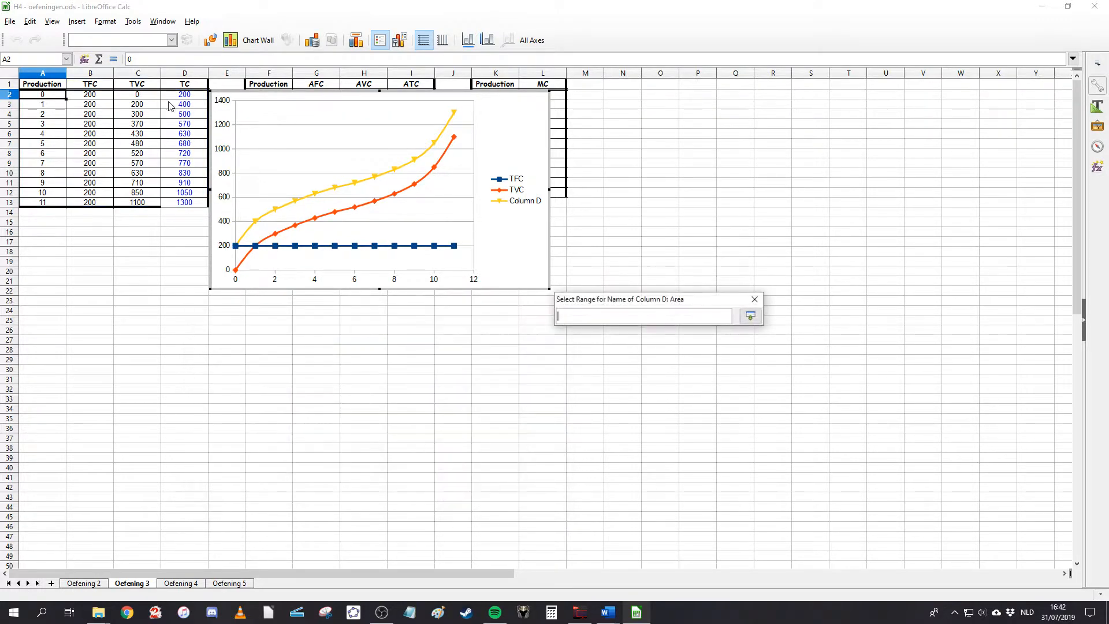
click(190, 87)
key(Return)
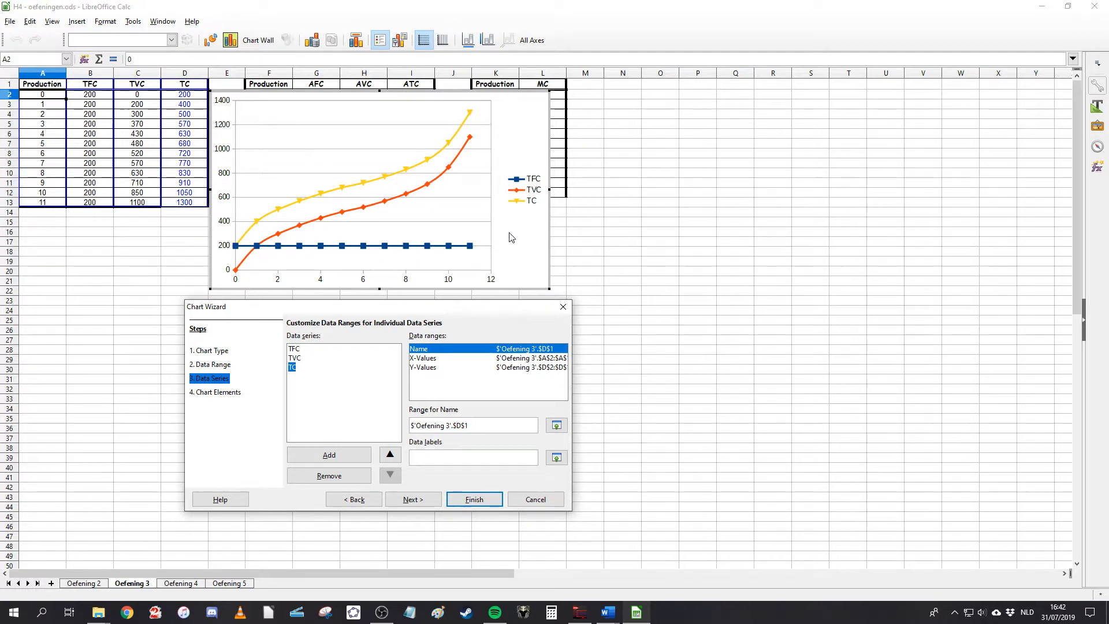
- Title the chart with the company owner's first name plus "graph 1", and label the X axis "Production" and the Y axis "TFC, TVC, TC"
click(229, 394)
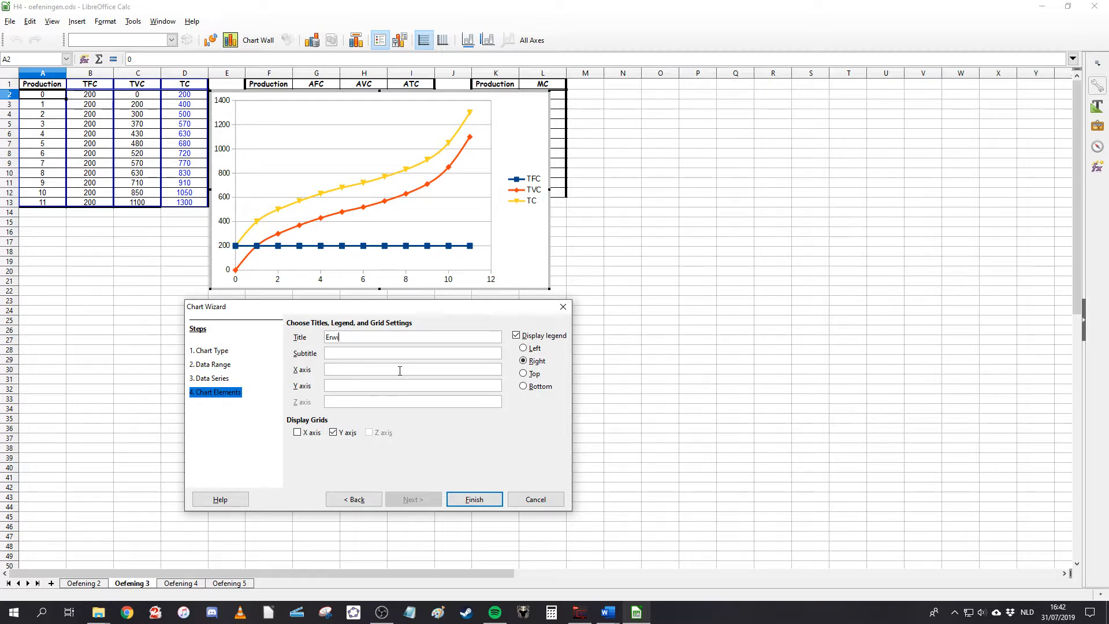
text(n's)
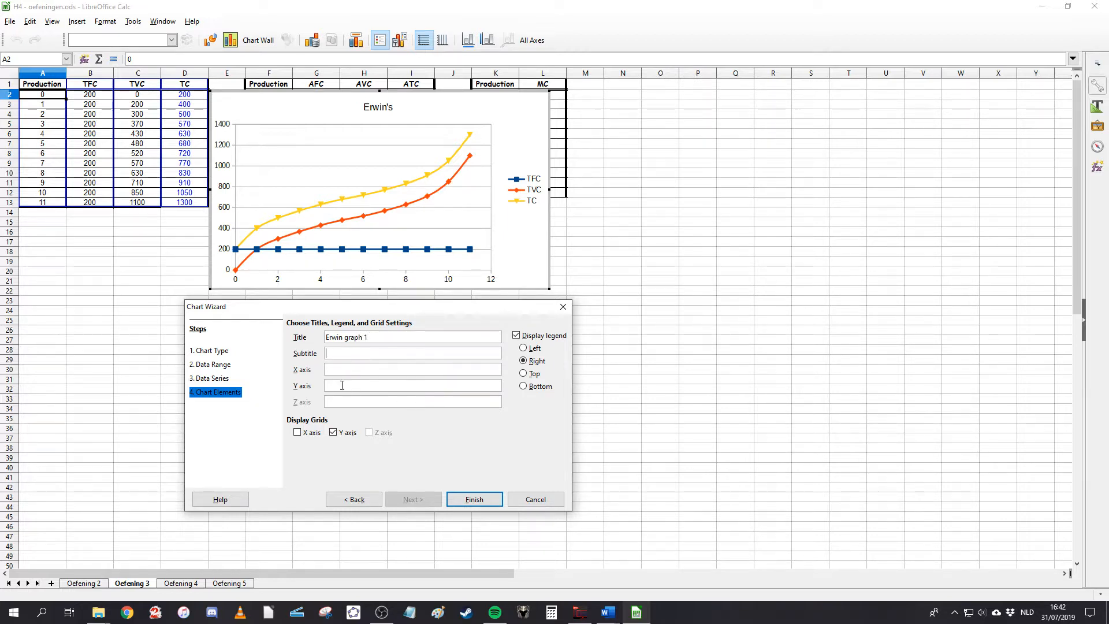
key(Tab)
click(346, 370)
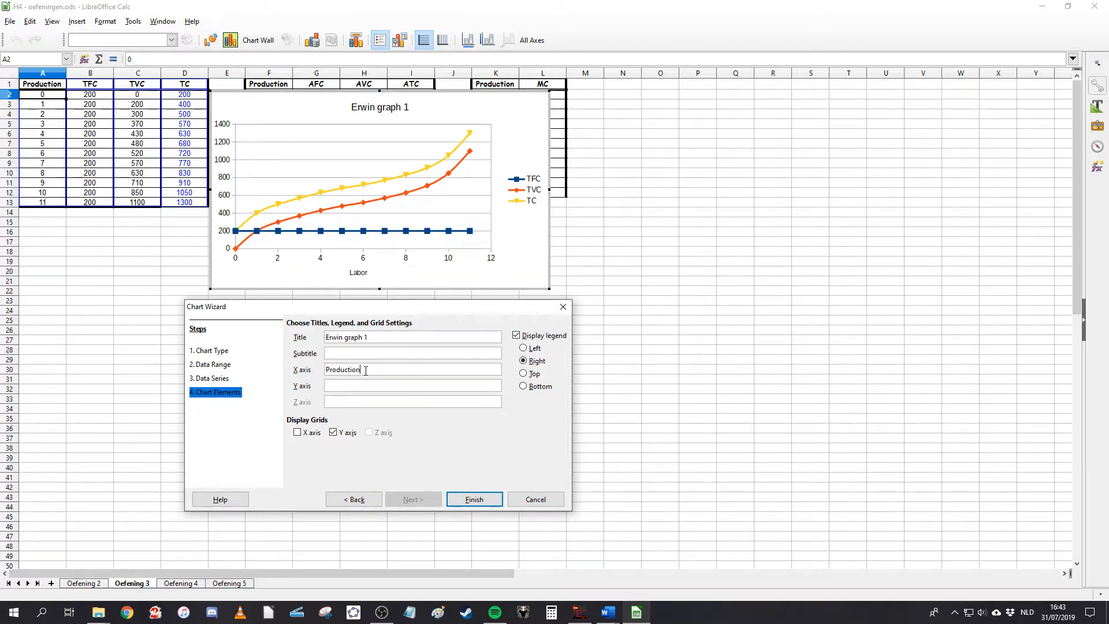
text(TFC, TVC, TC)
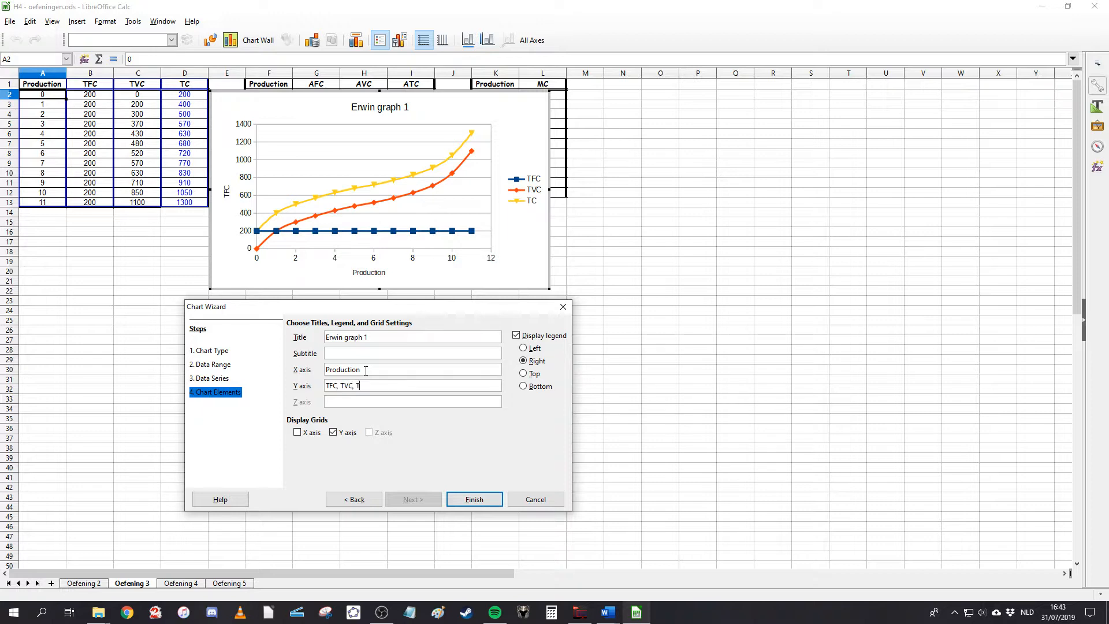
- Display the X axis grid, place the legend at the bottom of the chart and finish the chart
click(297, 433)
click(543, 386)
click(486, 496)
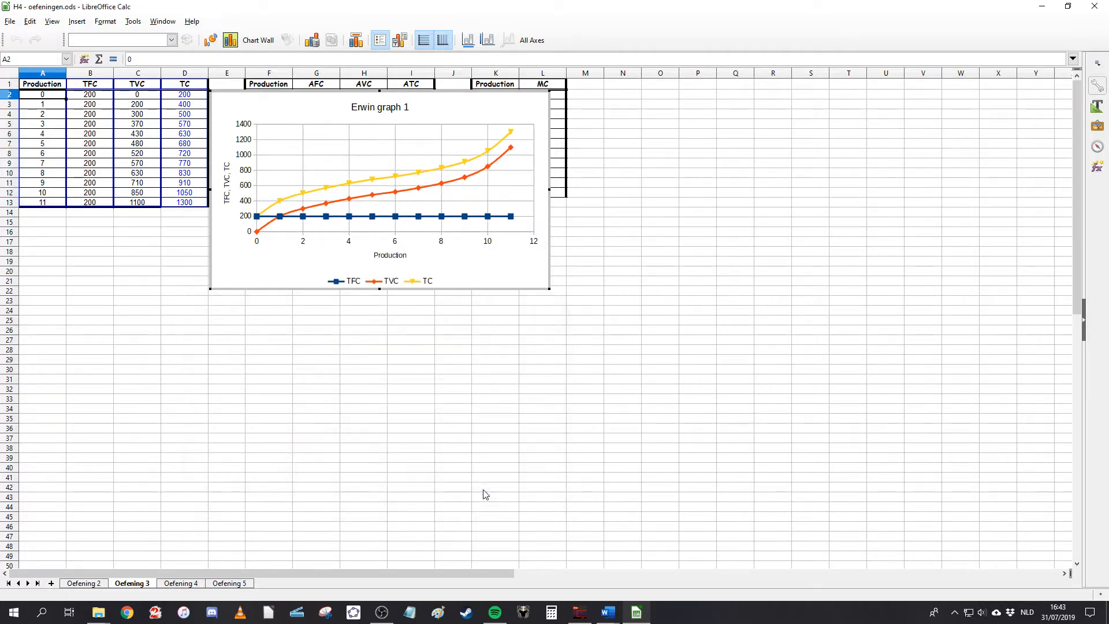
- Move the TFC, TVC and TC chart to the empty cells below the first cost table and deselect it
drag(454, 94, 290, 282)
click(562, 401)
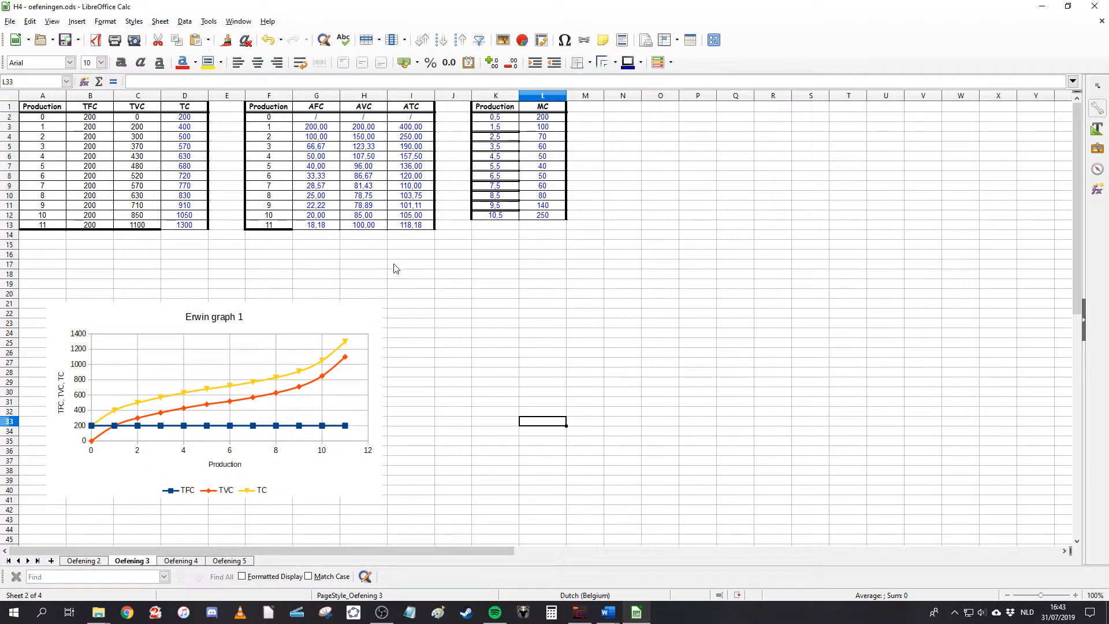
click(529, 323)
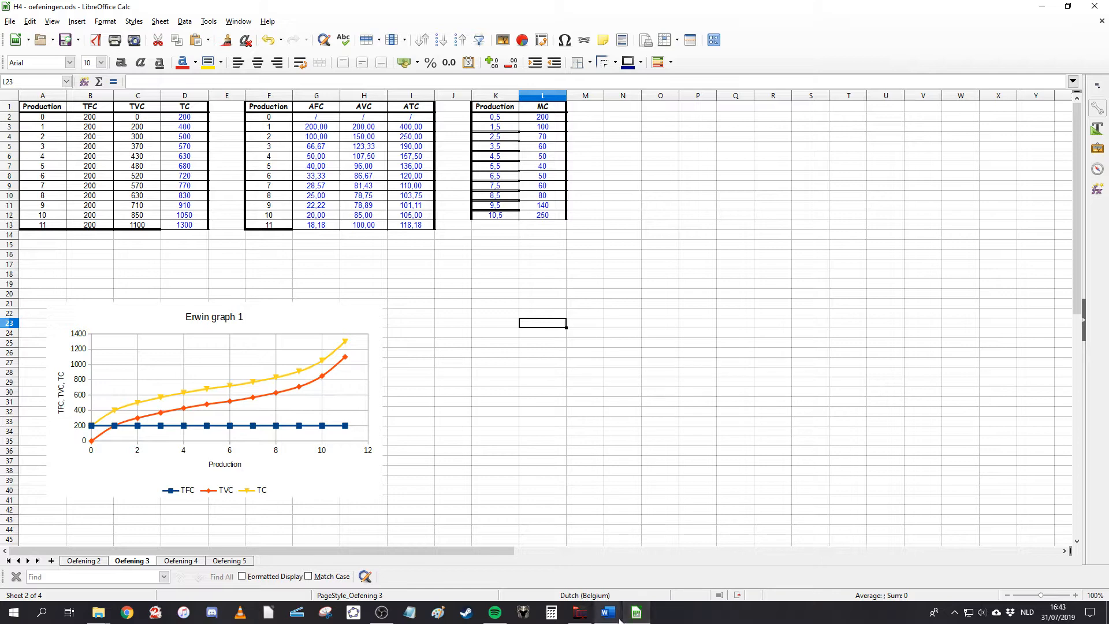
- Check graph tasks c and d of Exercise 3 in the Word document and return to the LibreOffice Calc spreadsheet
mouse_move(619, 621)
click(543, 538)
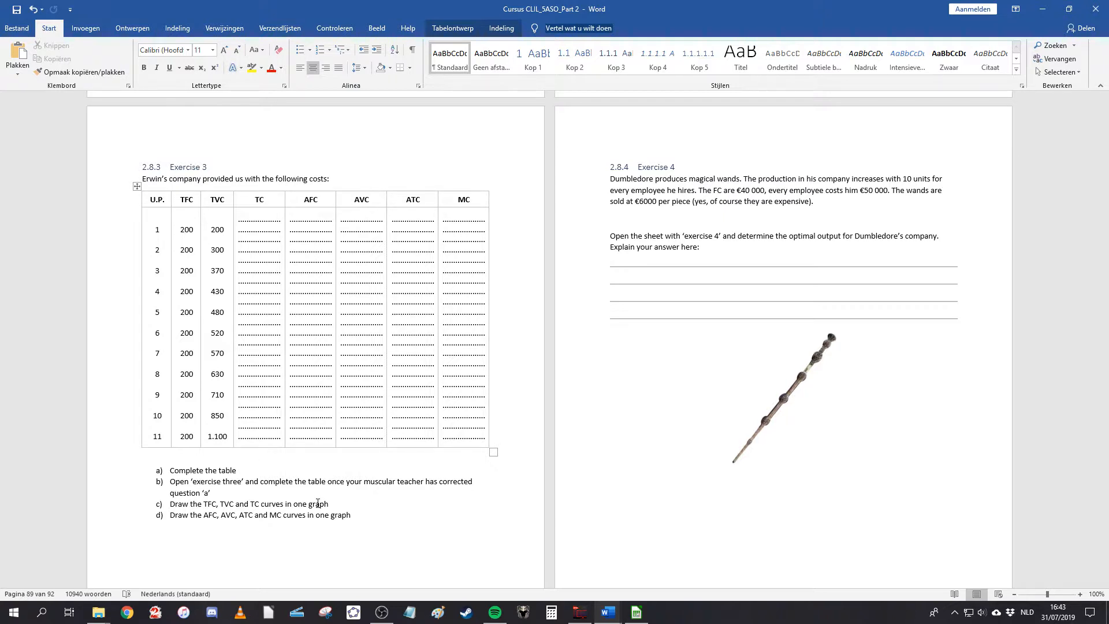
drag(328, 503, 169, 506)
drag(351, 515, 169, 517)
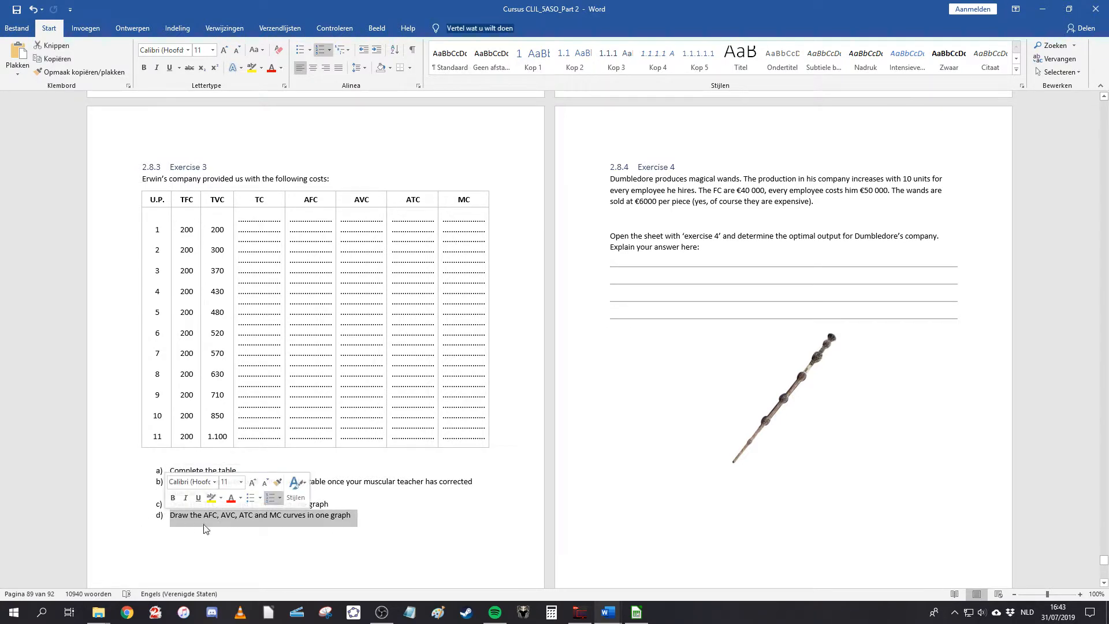
click(372, 547)
double_click(273, 515)
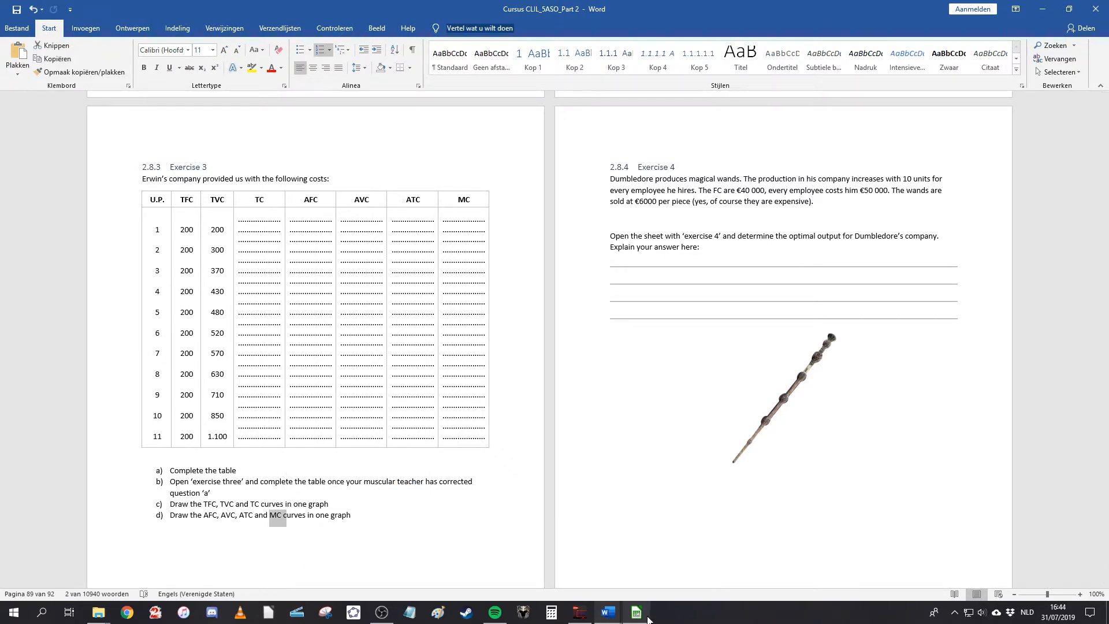
mouse_move(648, 617)
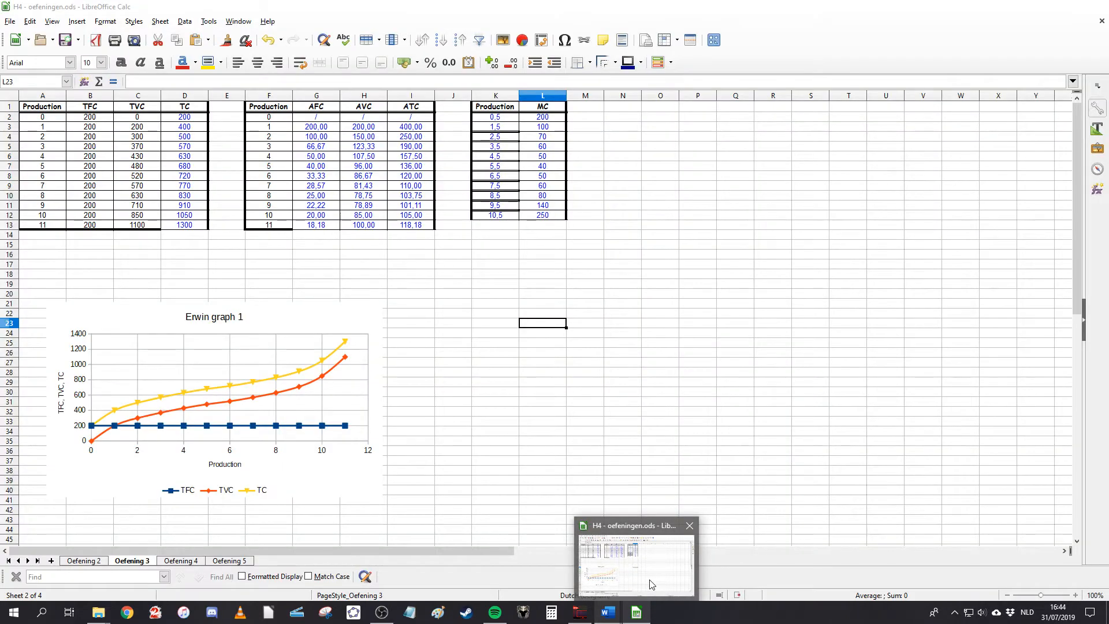
click(650, 584)
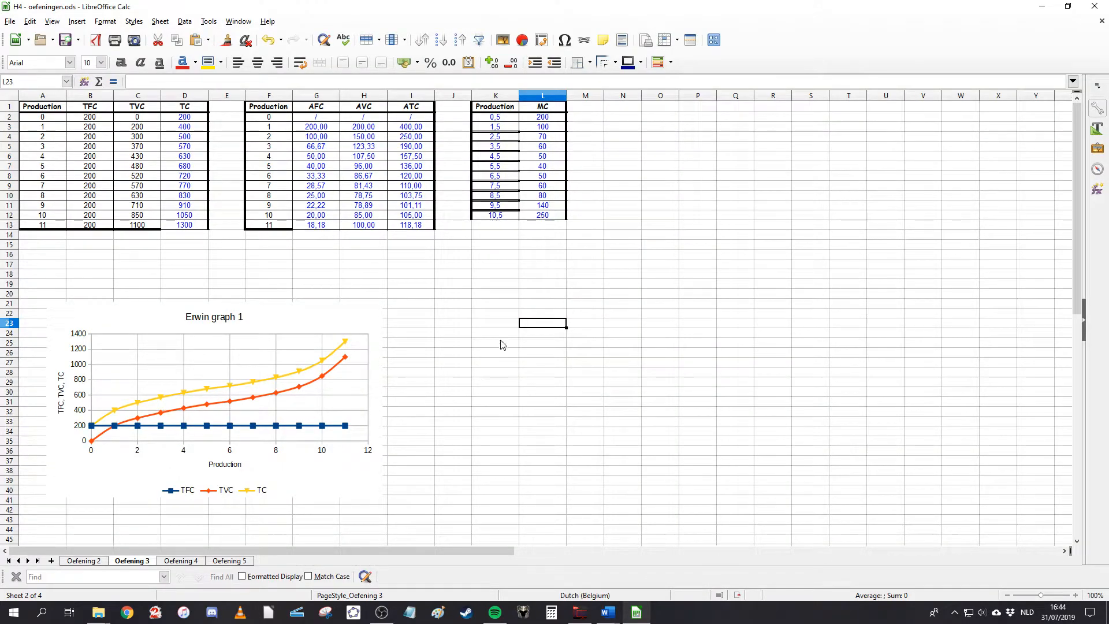
key(Left)
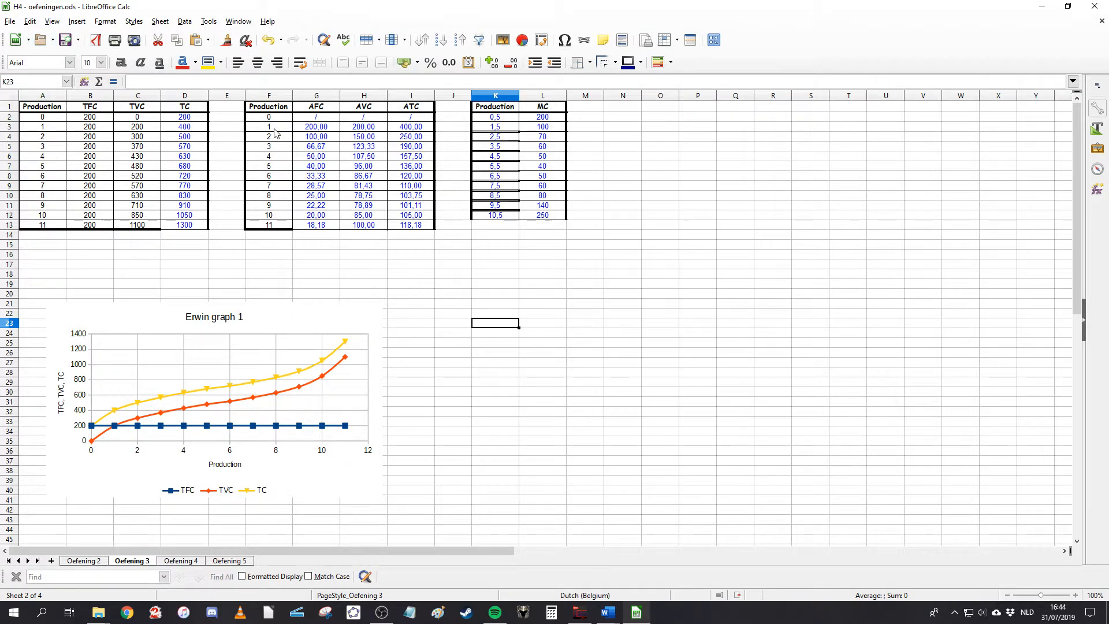
click(321, 129)
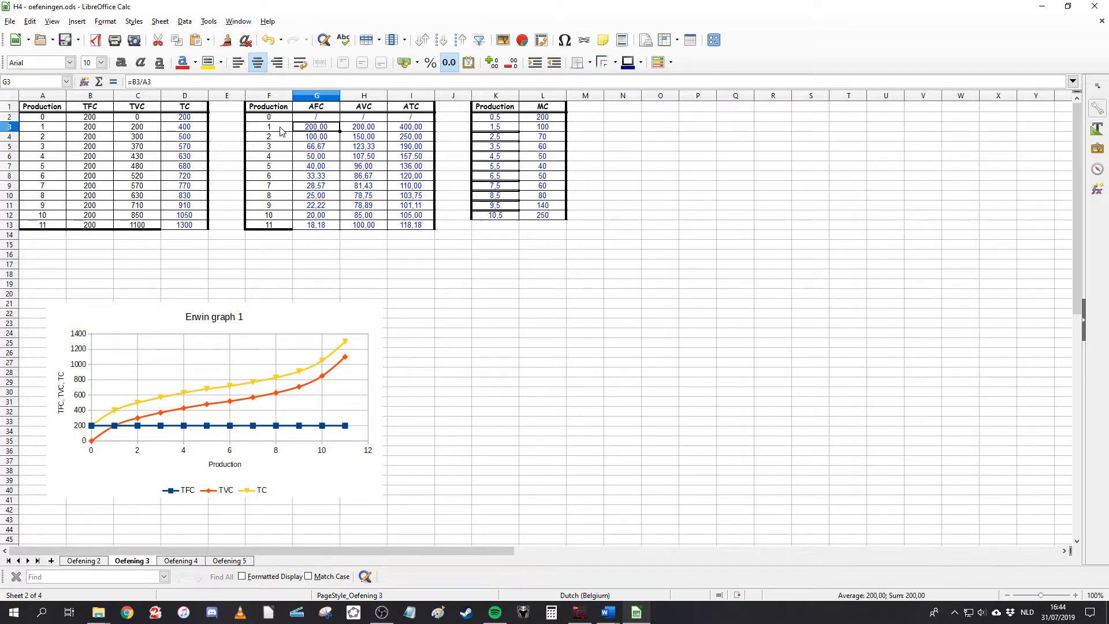
drag(280, 118, 404, 227)
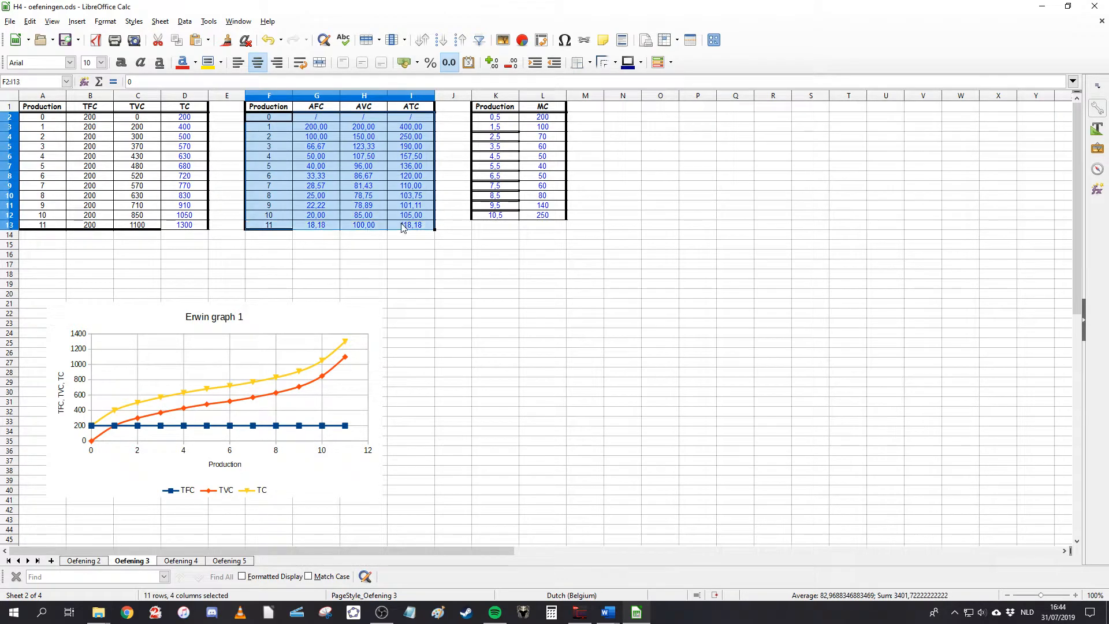
click(77, 21)
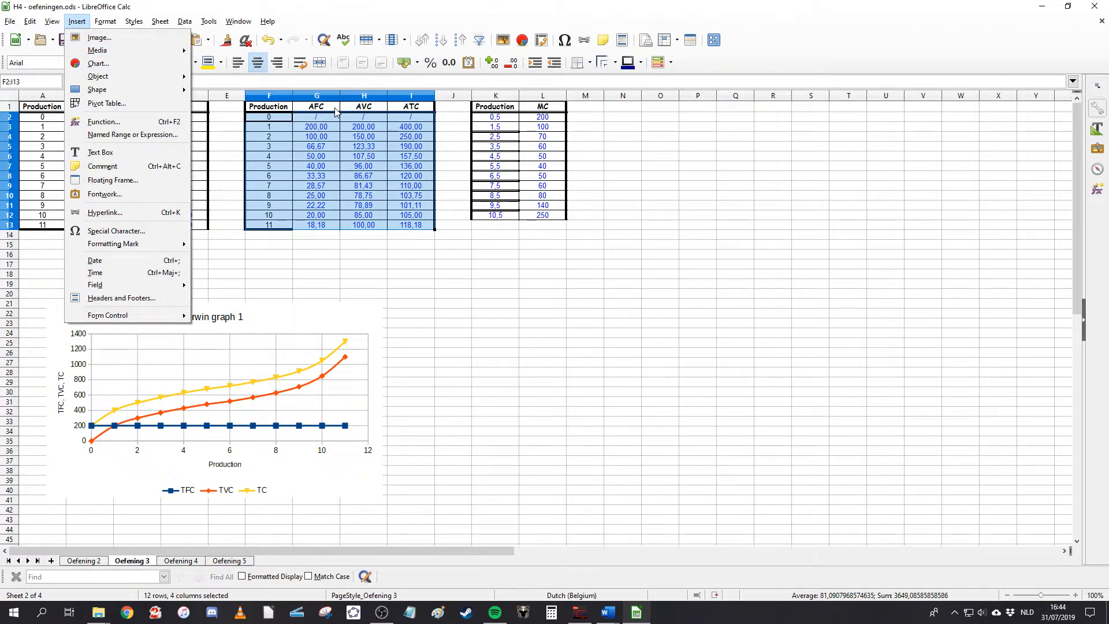
click(309, 122)
click(540, 325)
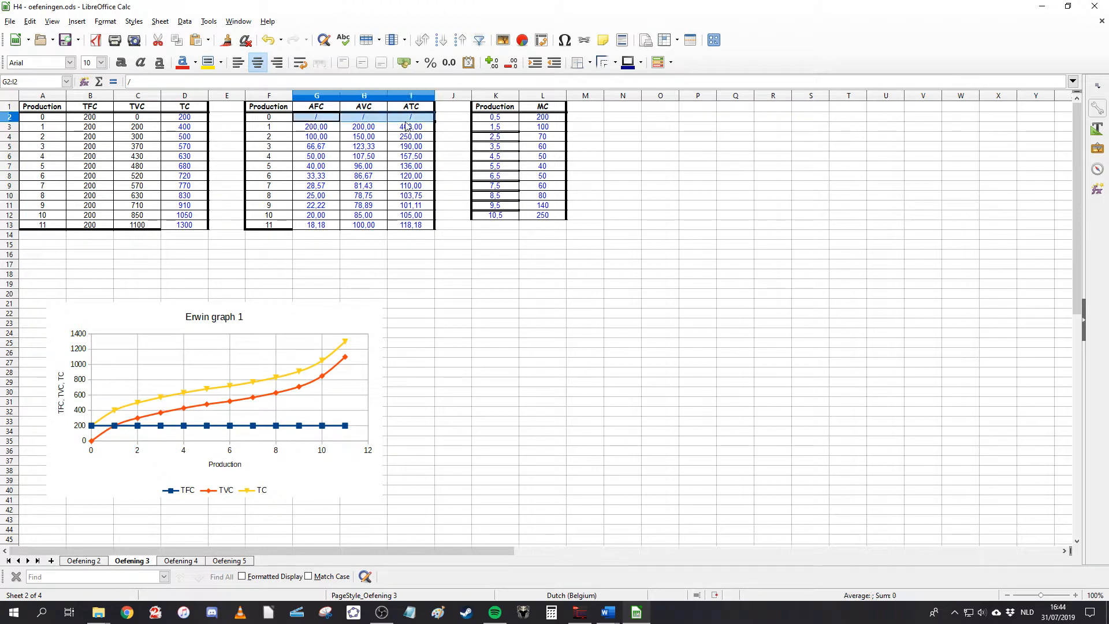
- Insert an XY scatter chart of F2:I13 using Points and Lines with the Smooth line type
drag(268, 118, 403, 229)
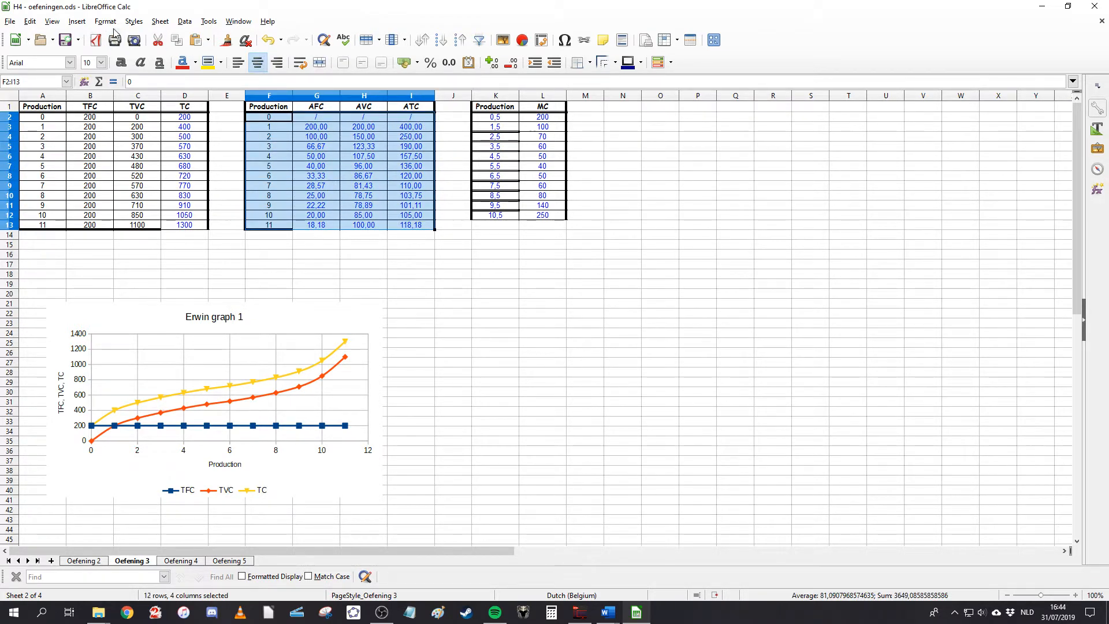
click(77, 21)
click(87, 62)
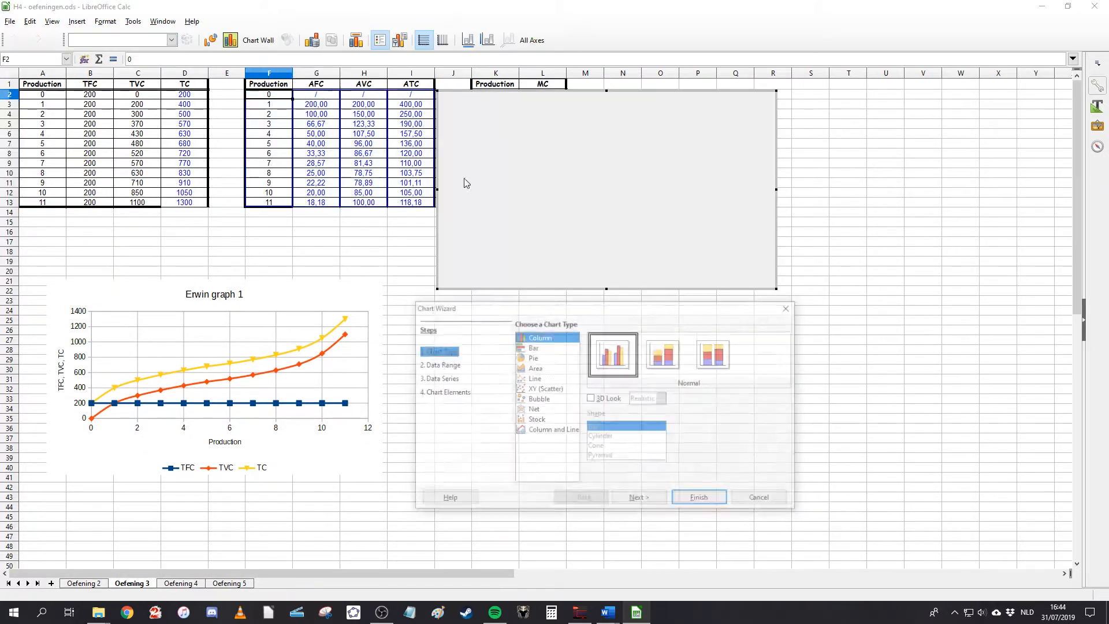
click(546, 389)
click(664, 353)
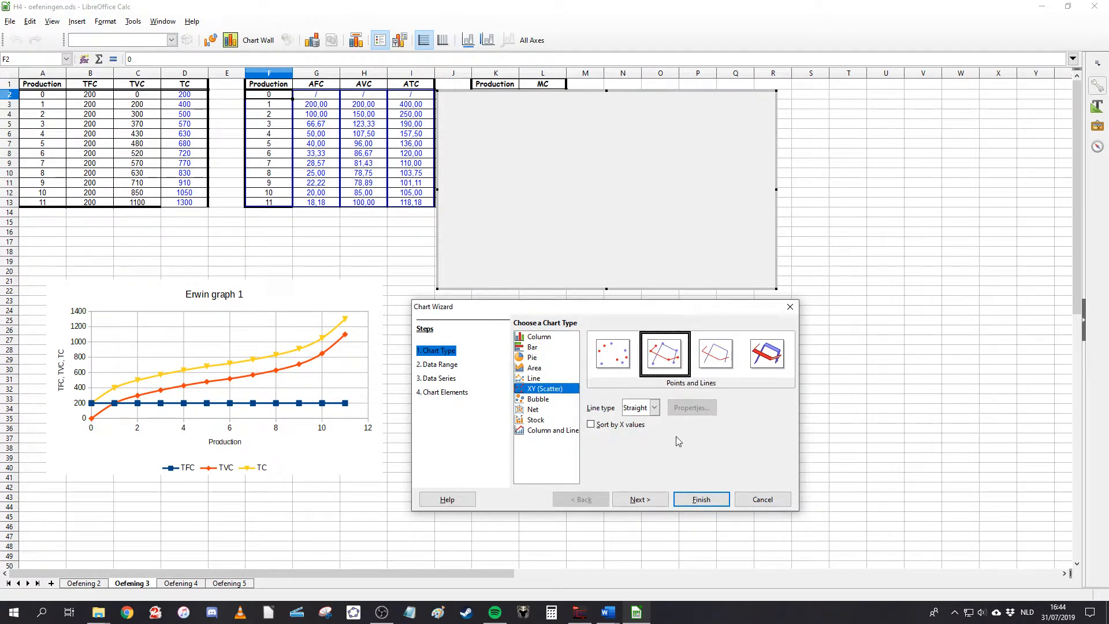
click(654, 408)
click(636, 429)
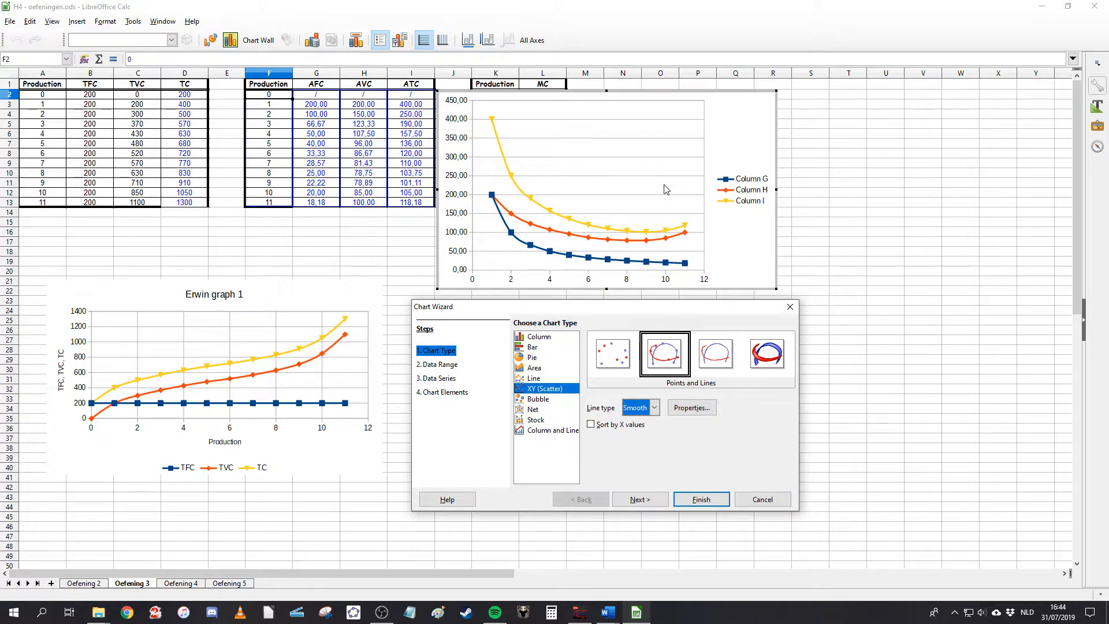
- Name the first data series of the average cost chart from header cell G1 (AFC)
click(439, 365)
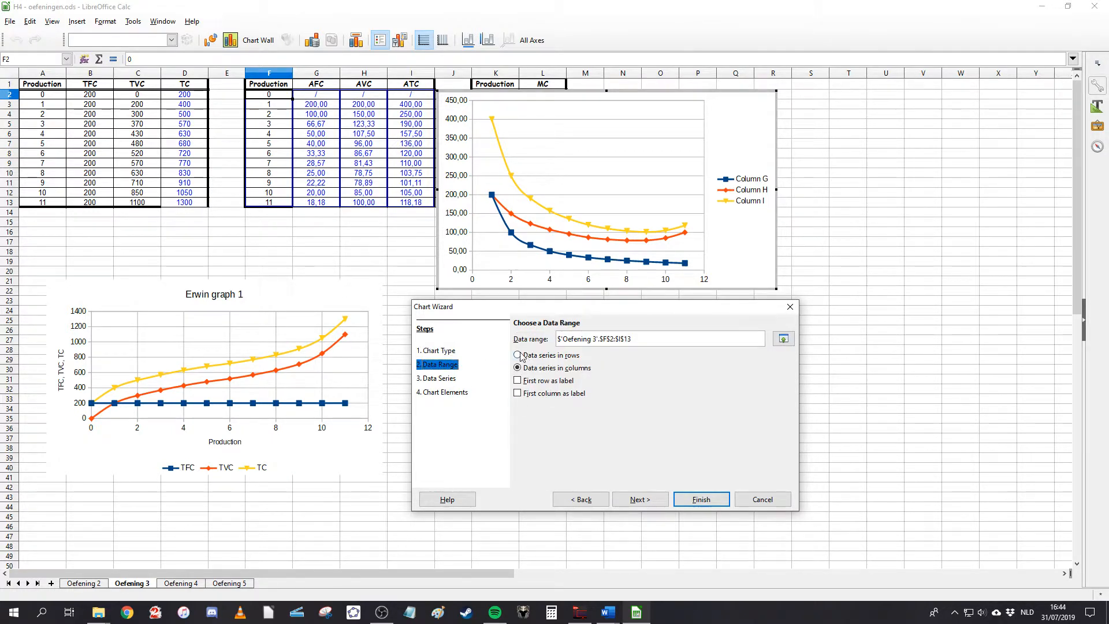
click(449, 379)
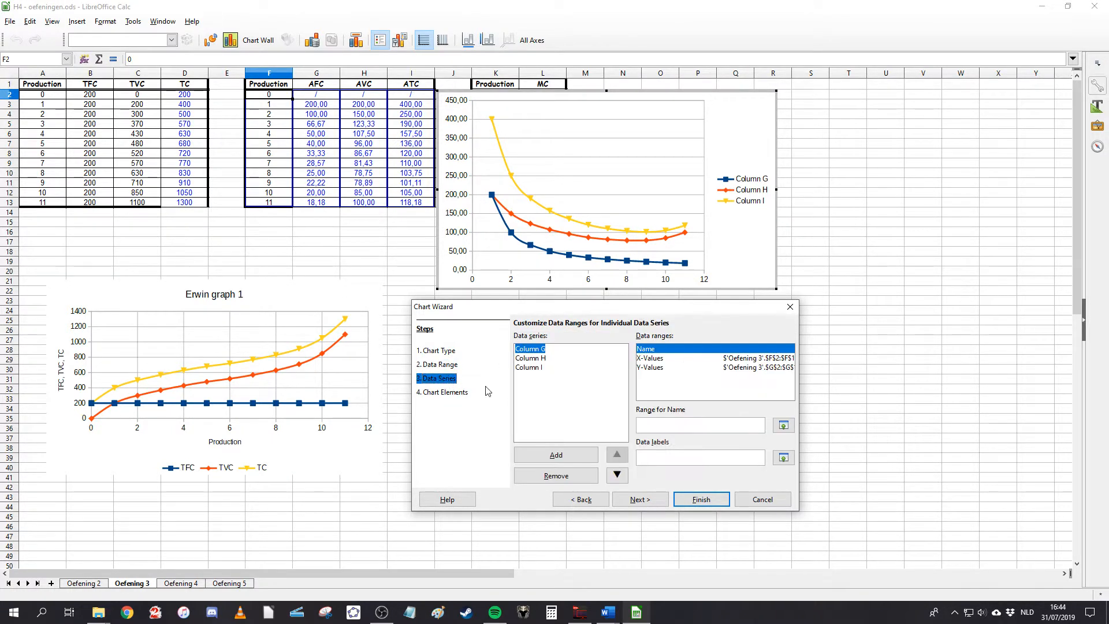
click(783, 425)
click(312, 86)
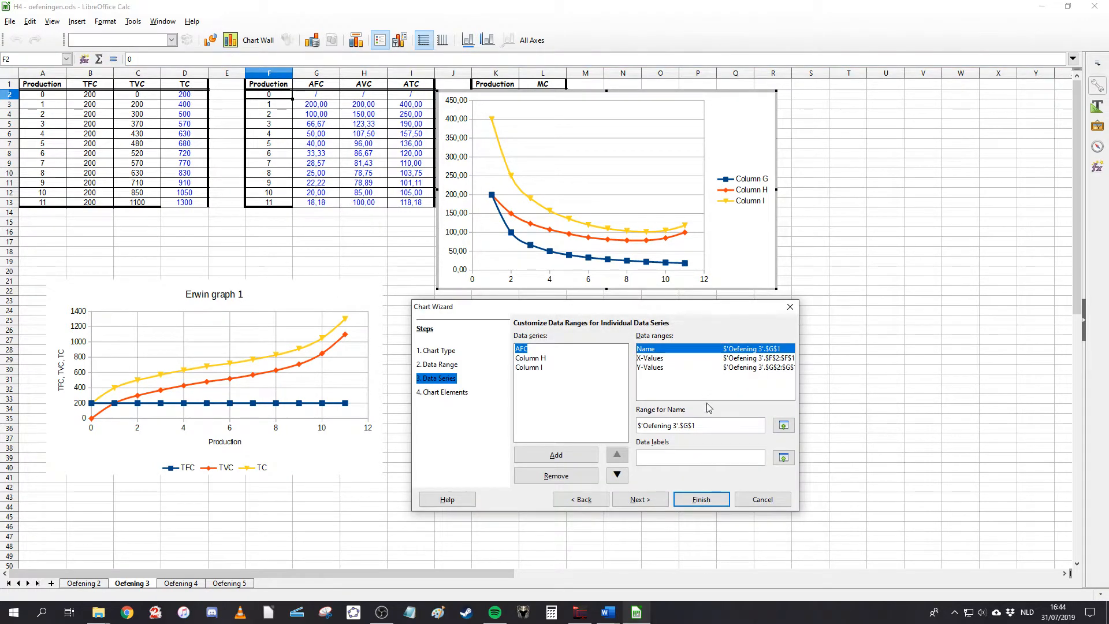
- Set the X-values range of the Column H series to H1 and of the Column I series to I1
click(662, 358)
click(545, 359)
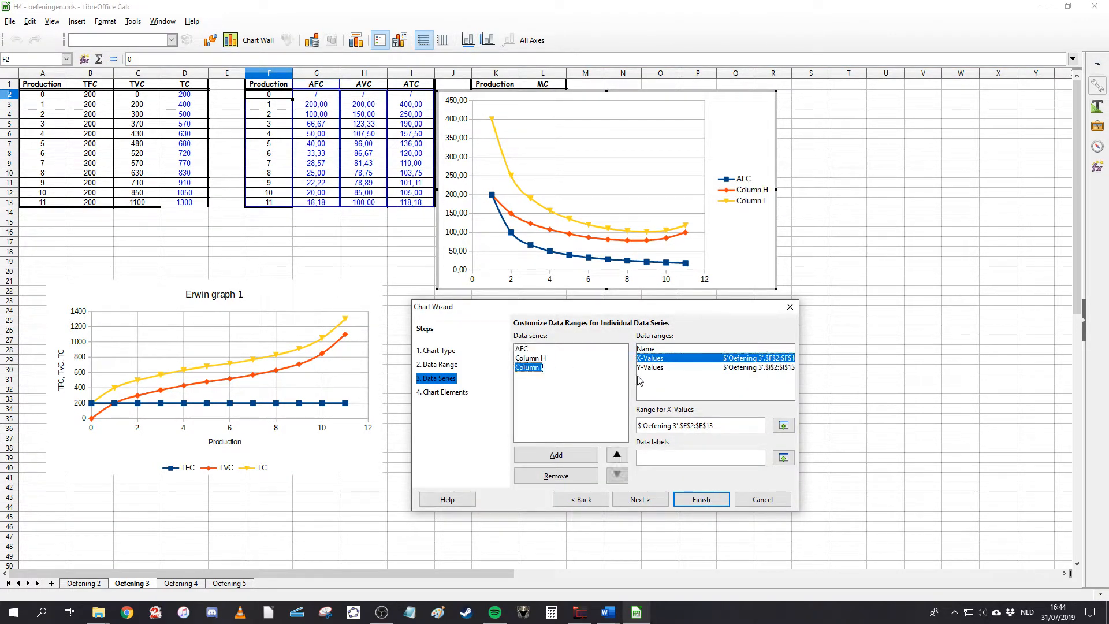
click(783, 425)
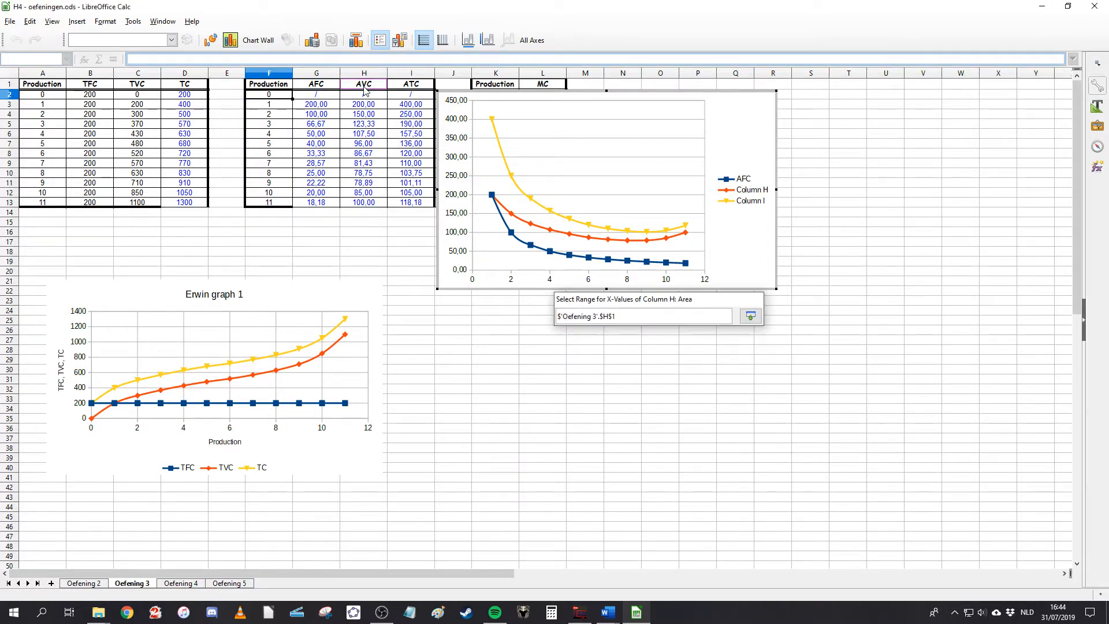
click(751, 316)
click(529, 368)
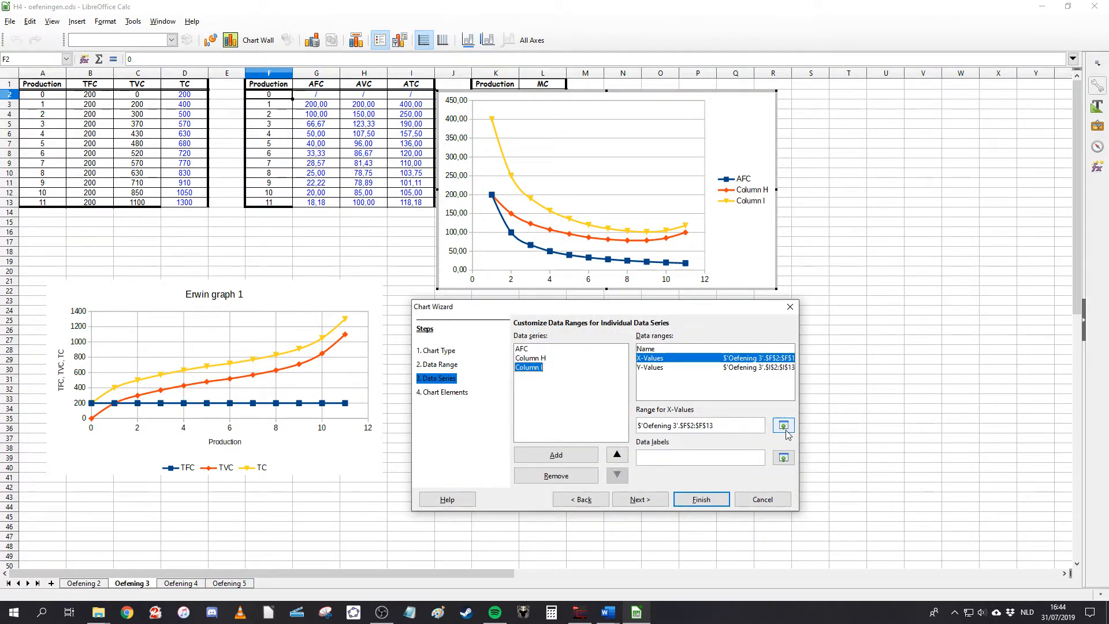
click(784, 426)
click(419, 87)
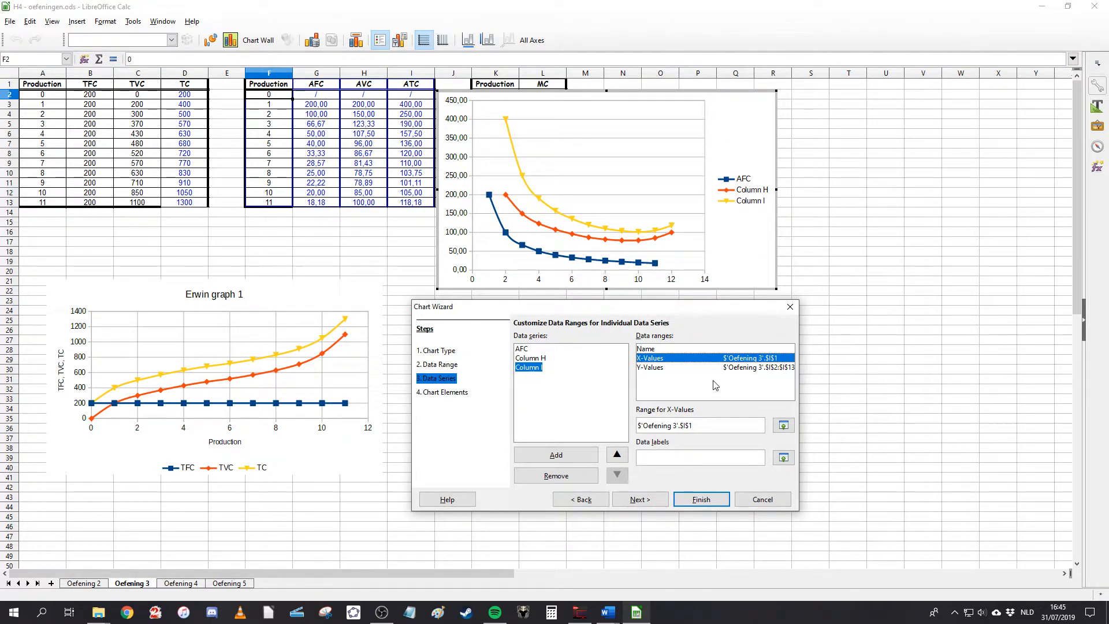
- Name the second data series from header cell H1 (AVC) and the third from header cell I1 (ATC)
click(546, 359)
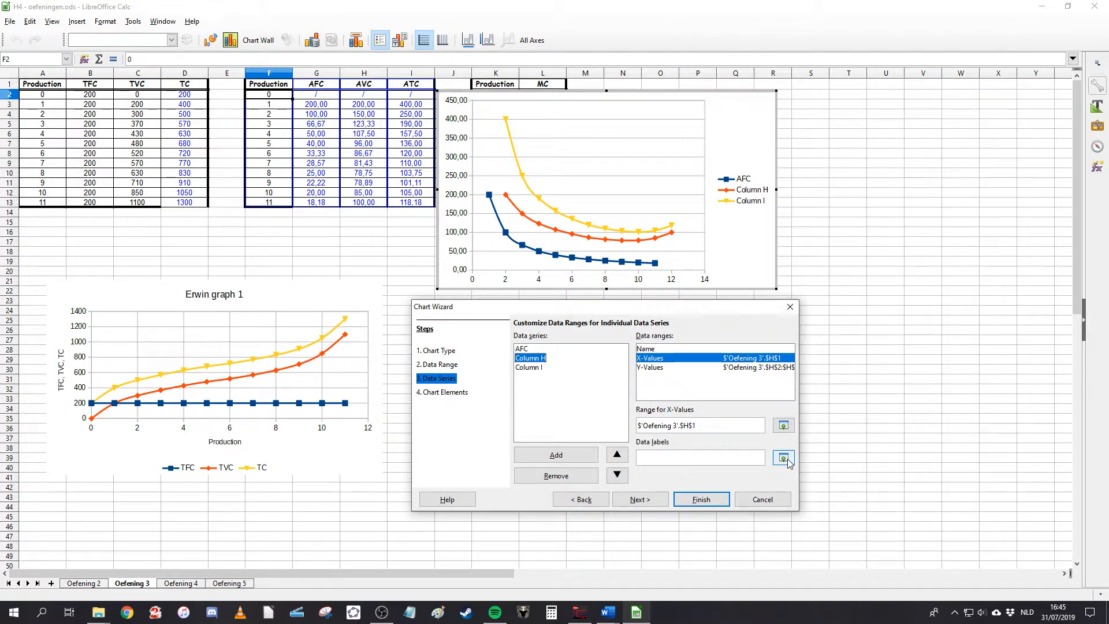
click(525, 349)
click(545, 358)
click(527, 349)
click(535, 359)
click(645, 350)
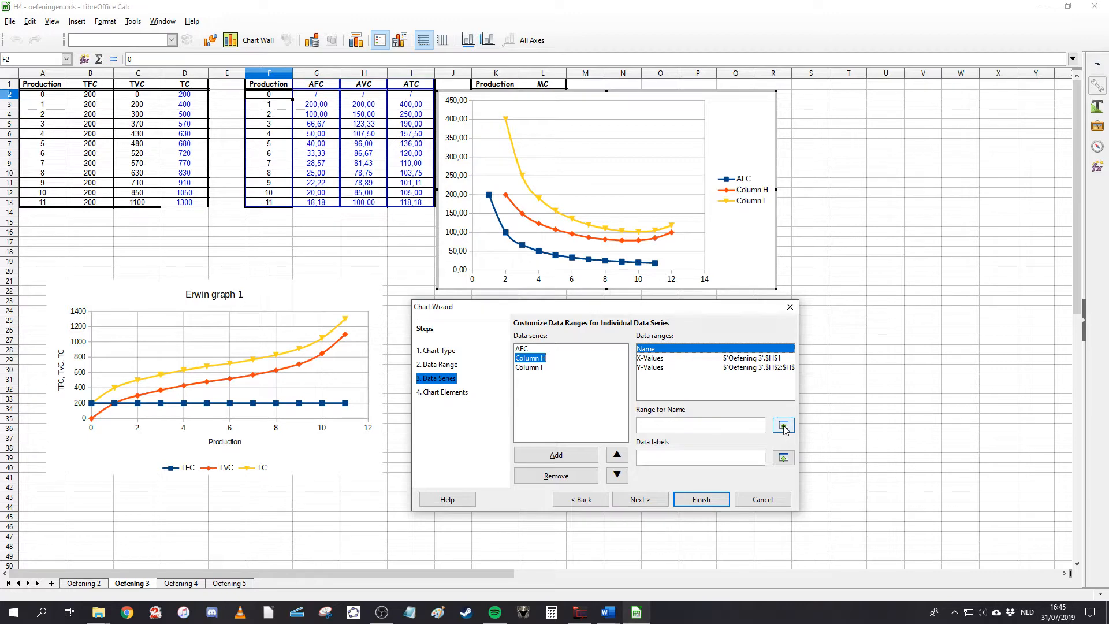
click(783, 426)
click(370, 87)
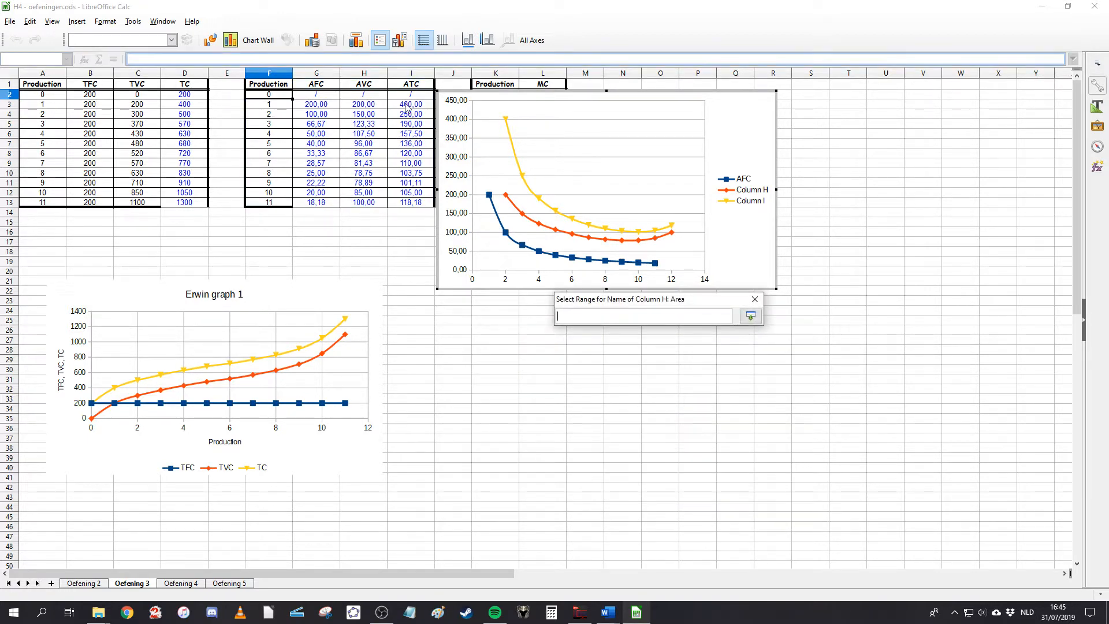
click(528, 367)
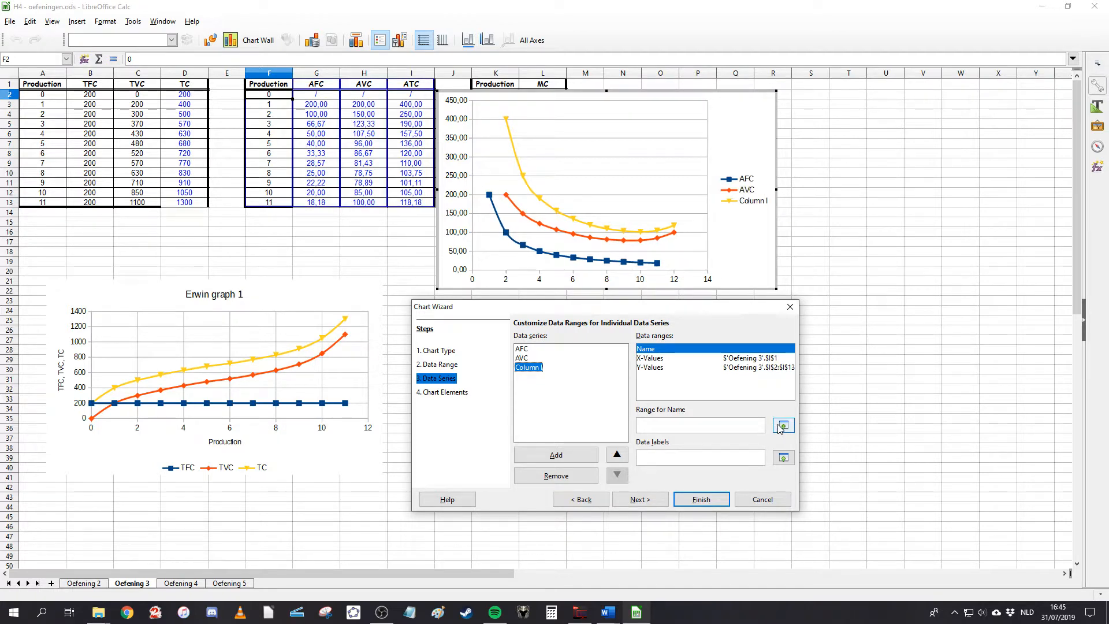
click(783, 426)
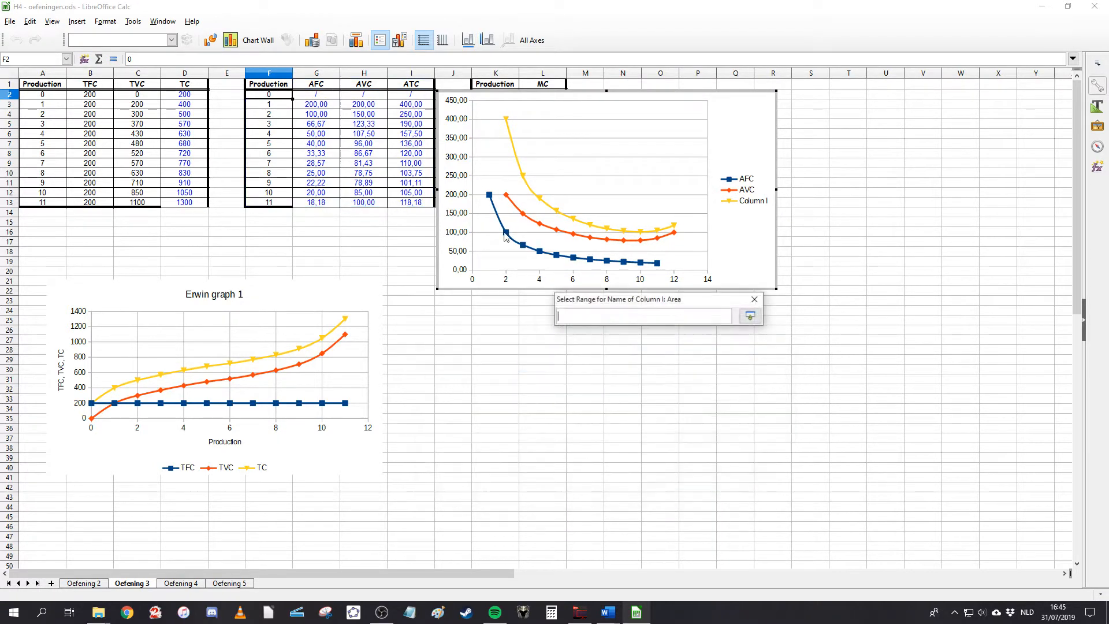
click(406, 87)
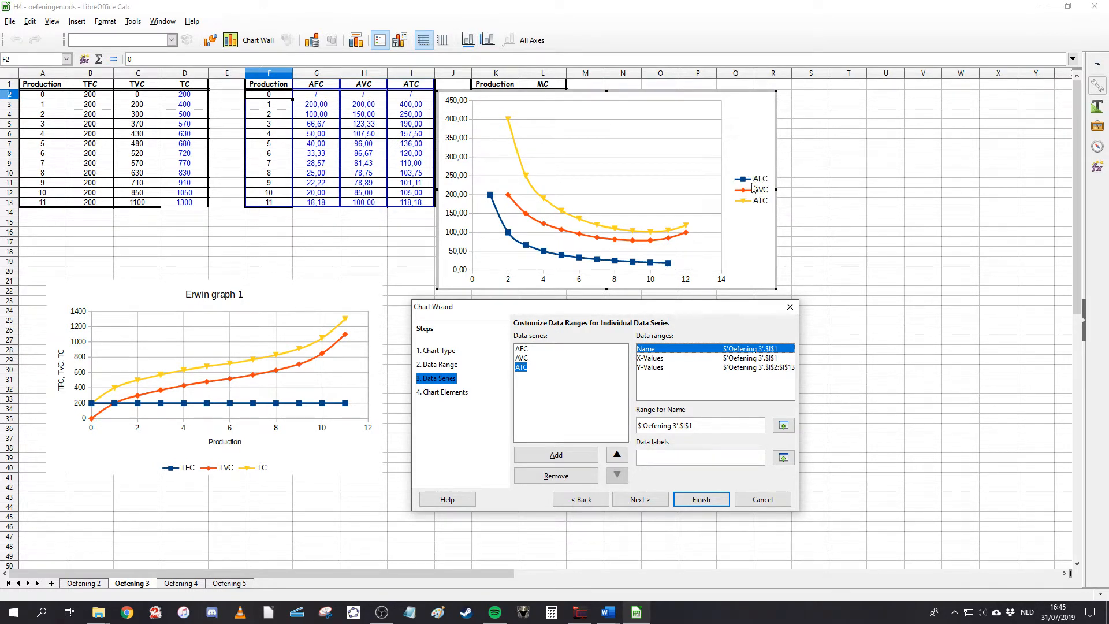
- Title the chart with the author's first name plus "graph 2", and label the X axis "Production" and the Y axis "AFC, AVC, ATC"
click(449, 394)
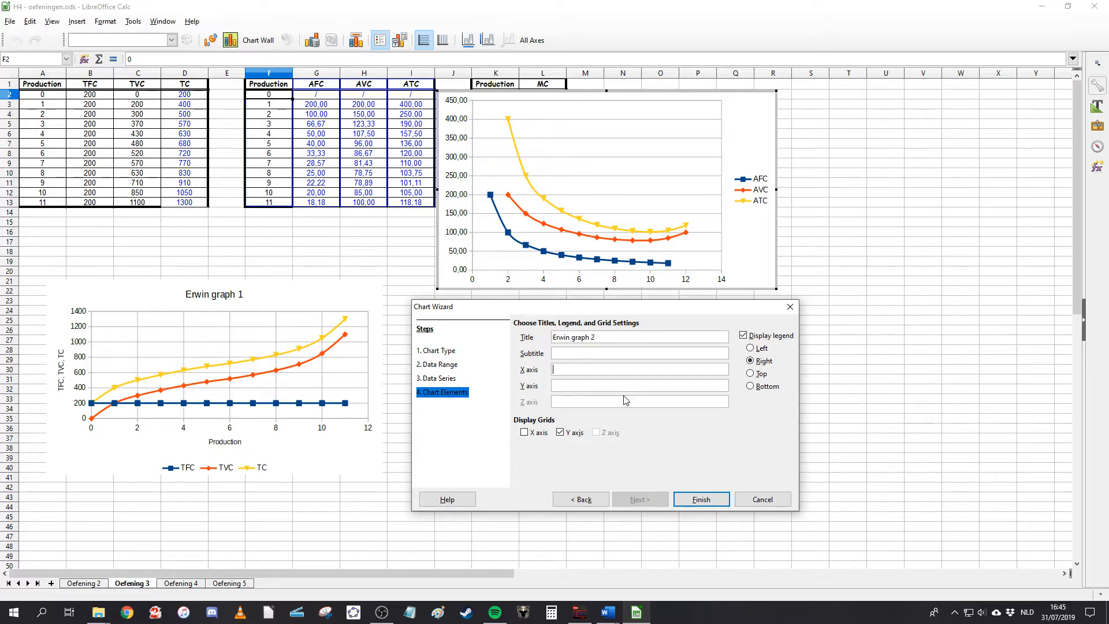
text(Prod)
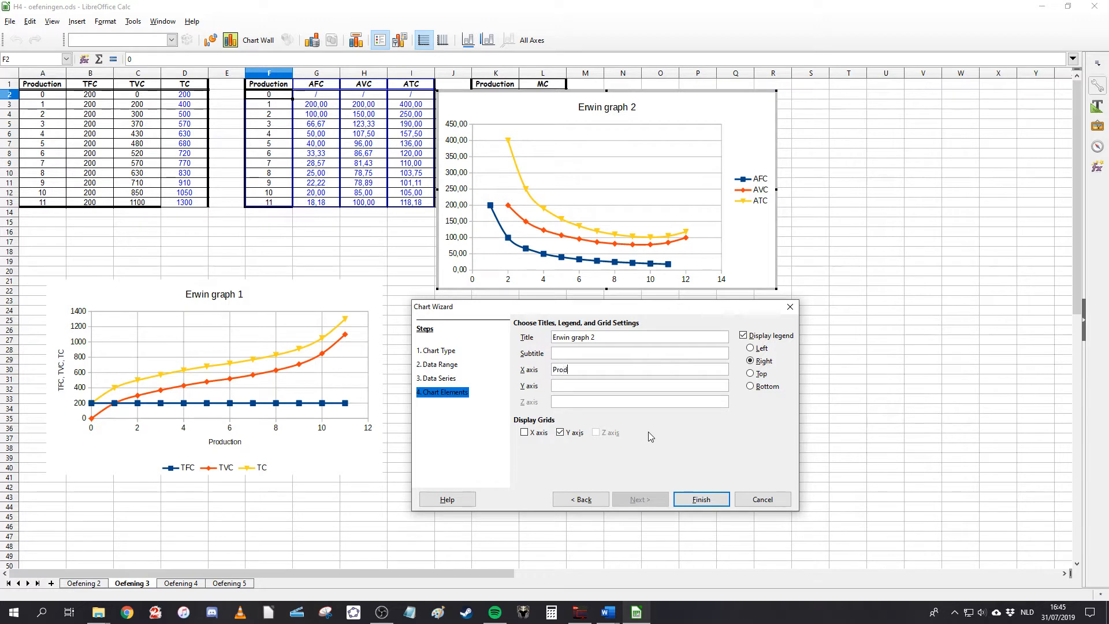
text(uction)
key(Tab)
text(AFC)
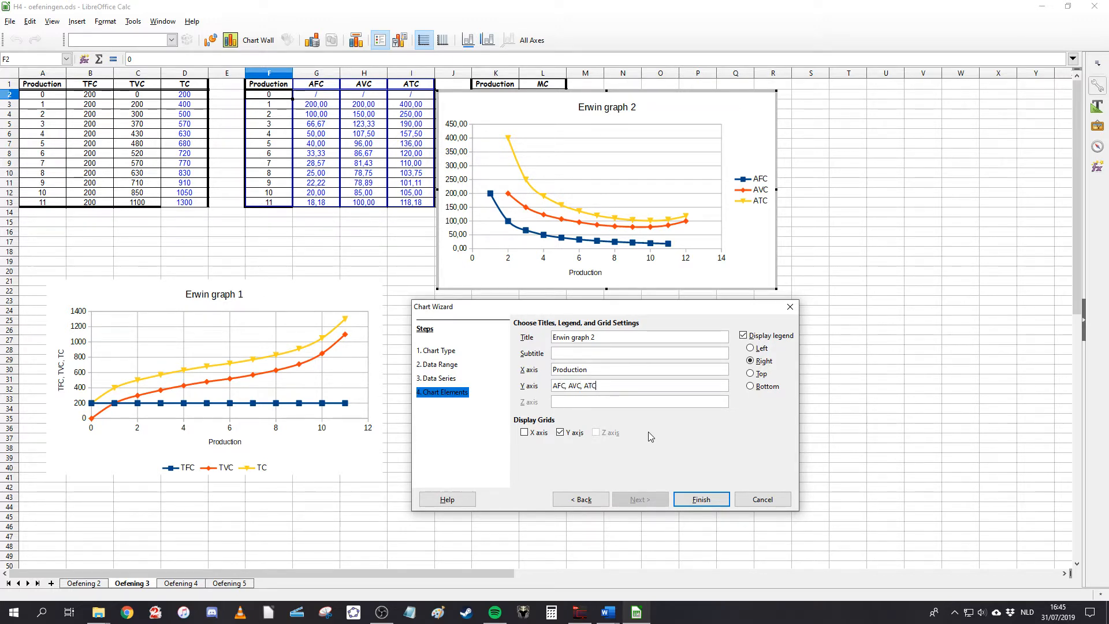
- Display the X axis grid, set the legend position to Bottom and finish the chart
click(539, 433)
click(750, 386)
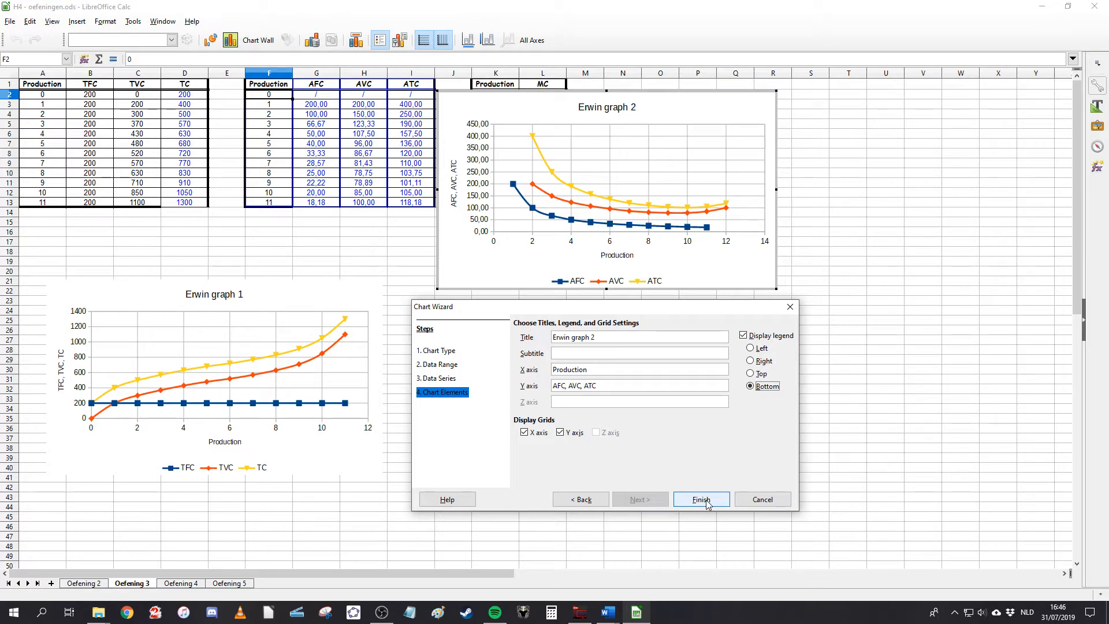
click(701, 500)
- Move the average cost chart below the tables, beside the TFC, TVC and TC chart, and deselect it
drag(671, 90, 636, 277)
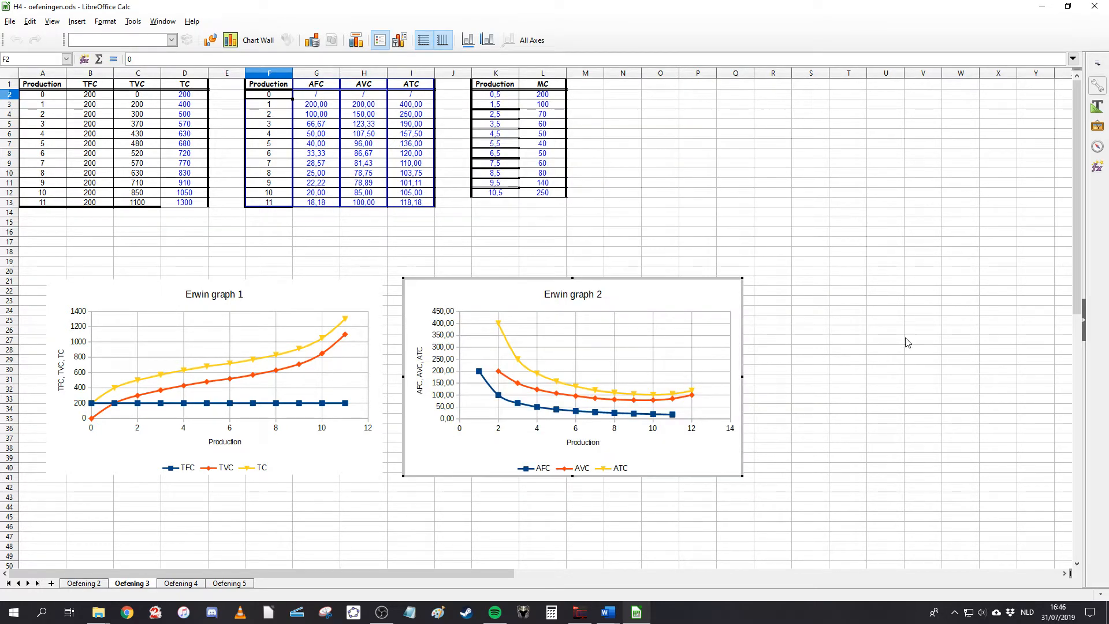
click(837, 333)
scroll(843, 387, down, 1)
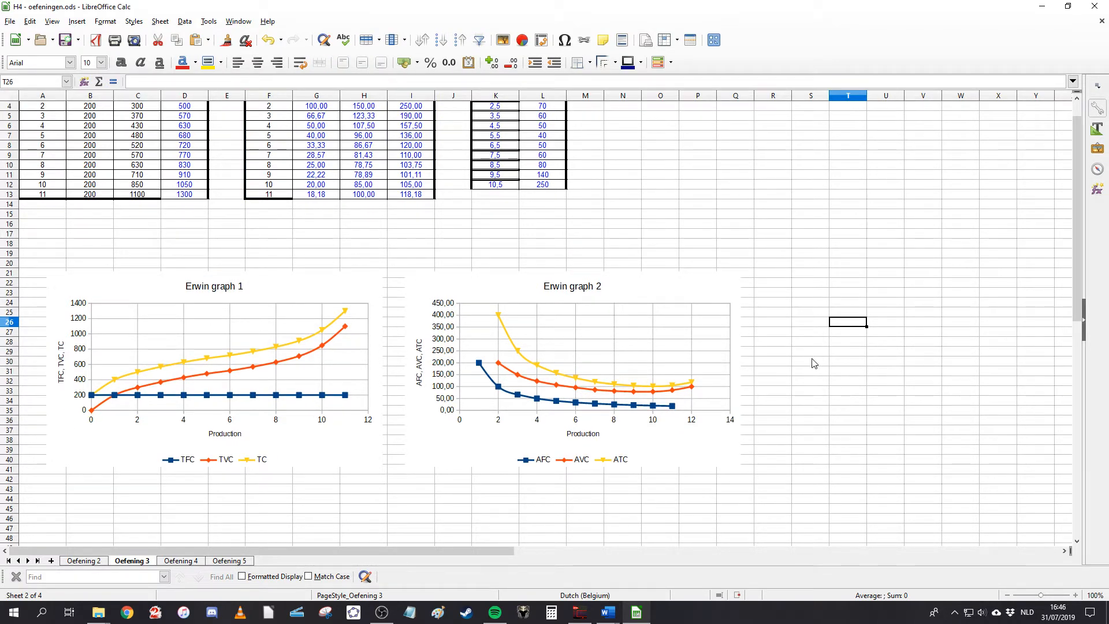
scroll(258, 388, up, 1)
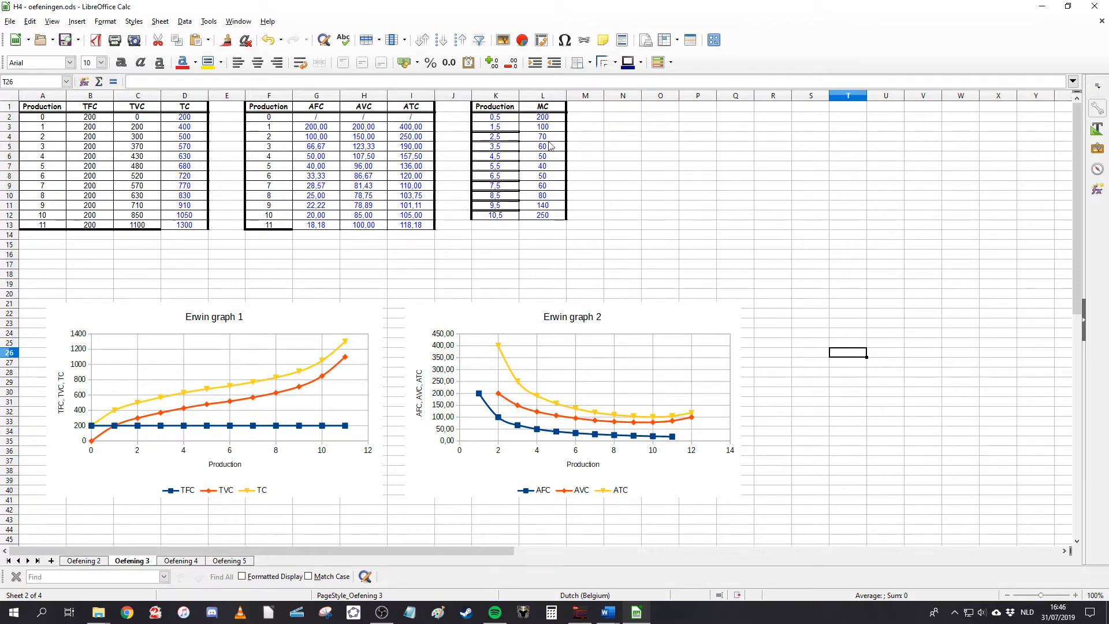
mouse_move(495, 117)
mouse_down()
mouse_move(511, 121)
mouse_move(549, 182)
mouse_move(541, 215)
mouse_up()
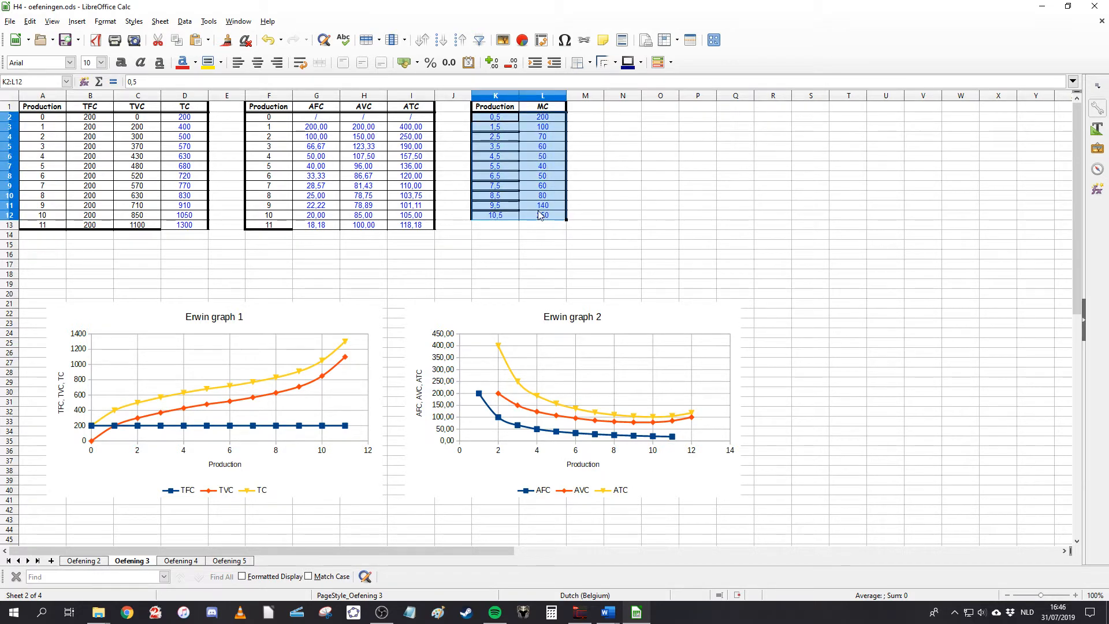
click(725, 336)
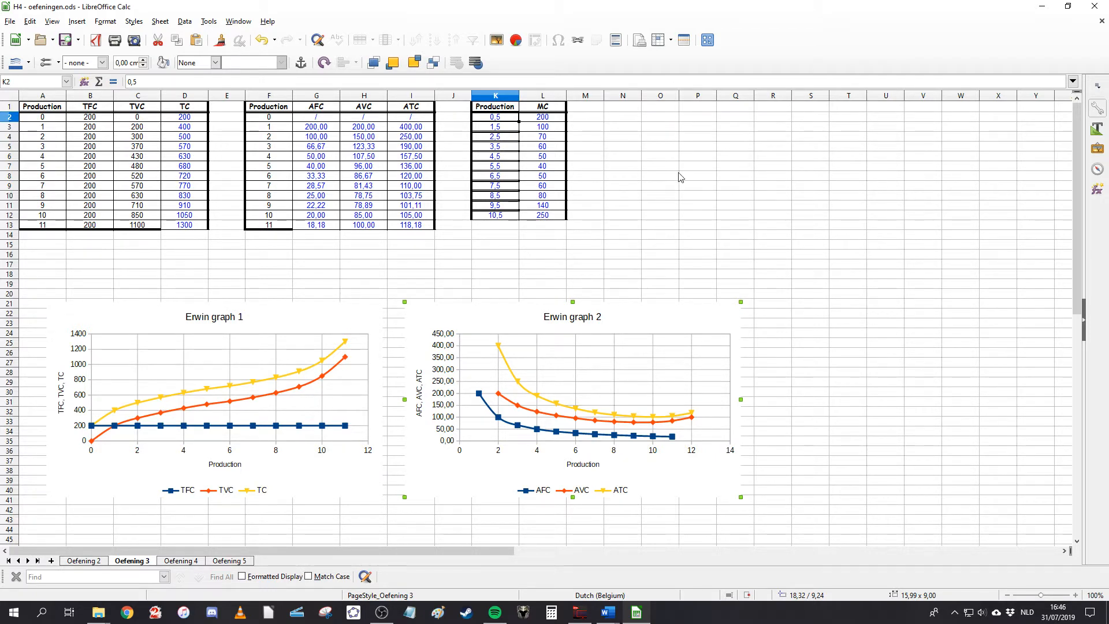
click(884, 295)
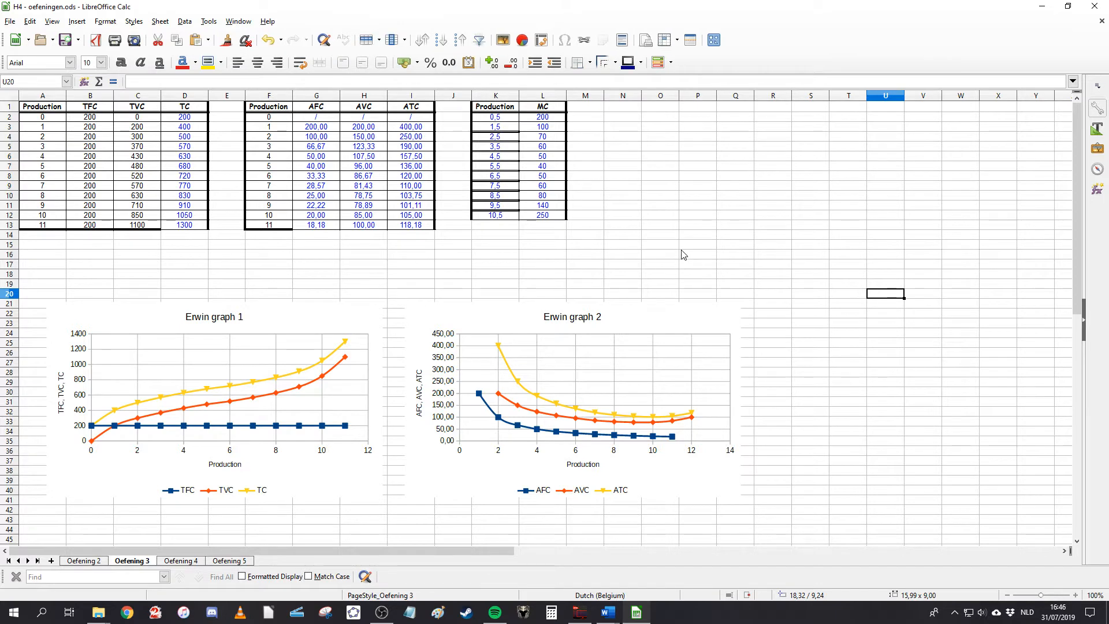
click(490, 118)
drag(490, 118, 543, 218)
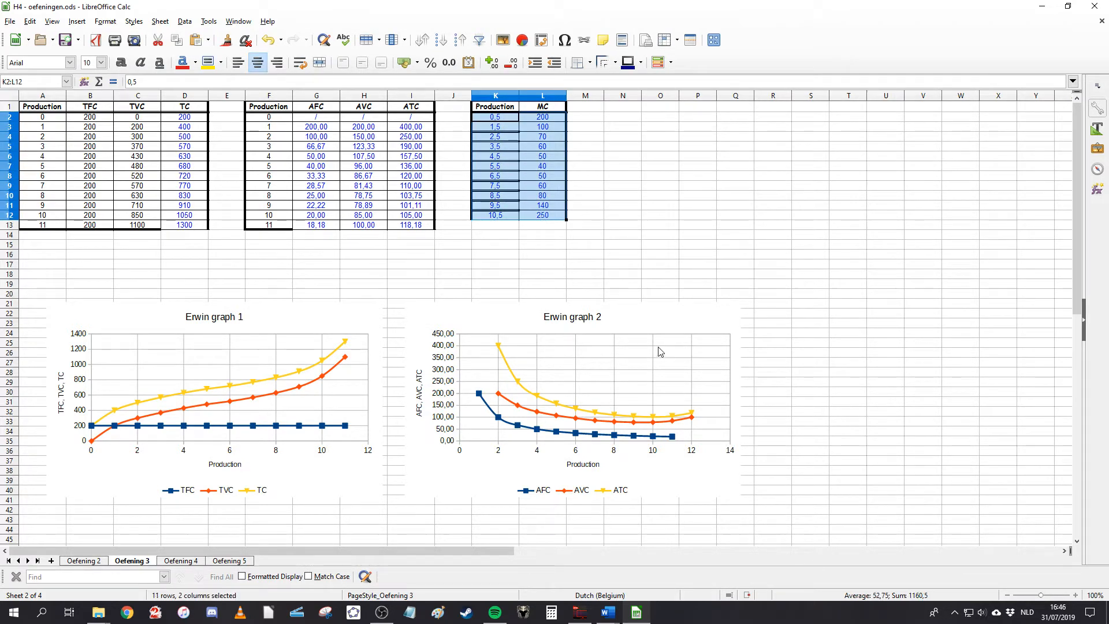
- Add a new data series to the average cost chart and name it from header cell L1 (MC)
click(680, 353)
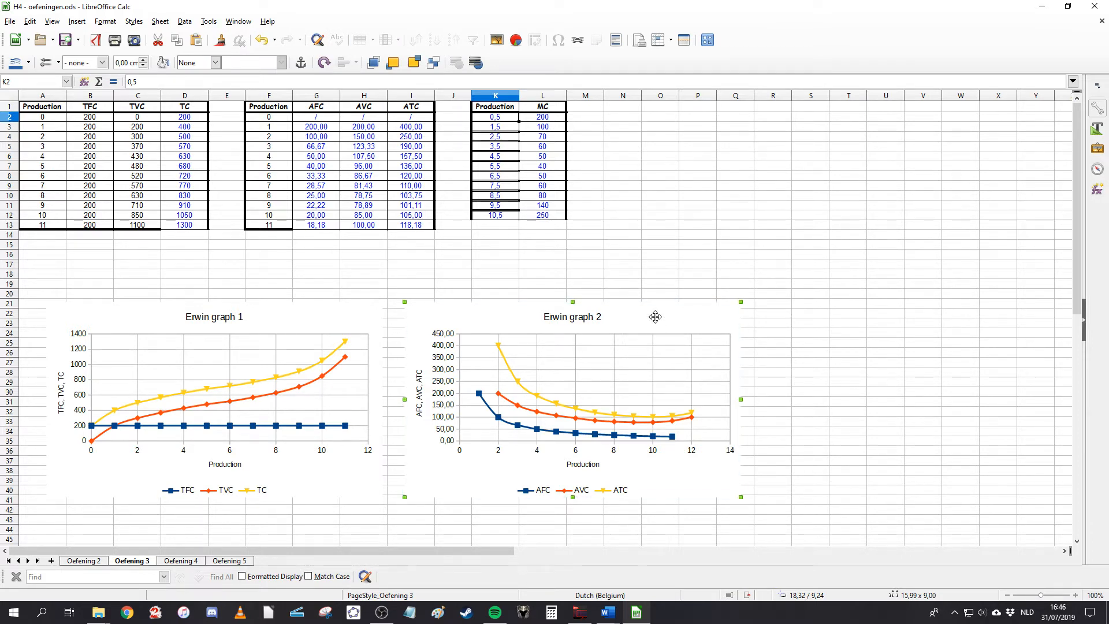
double_click(655, 316)
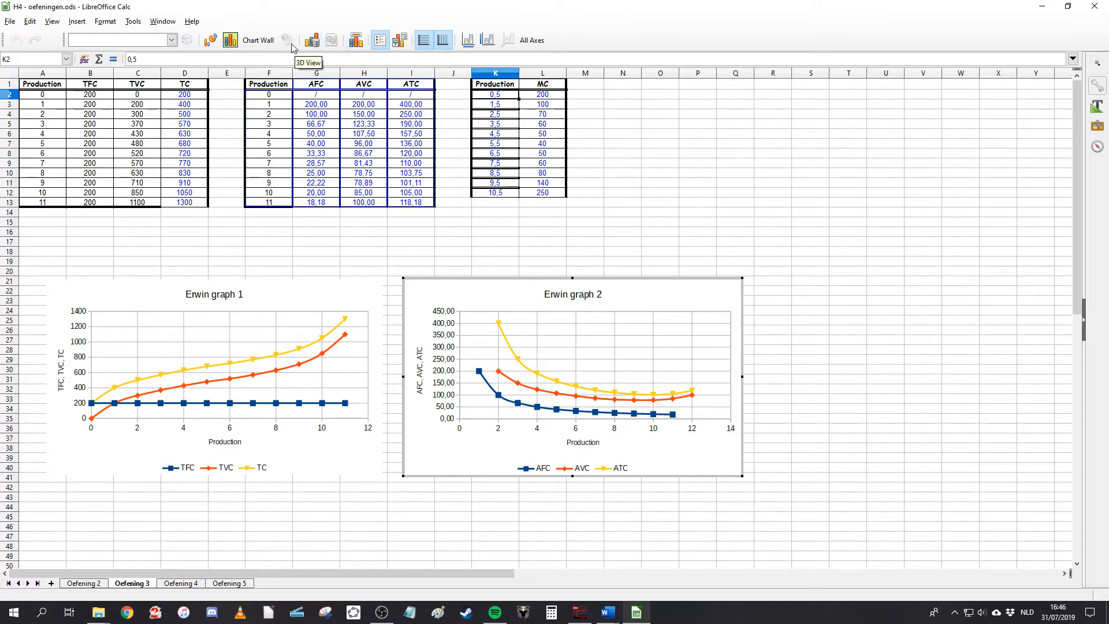
click(312, 40)
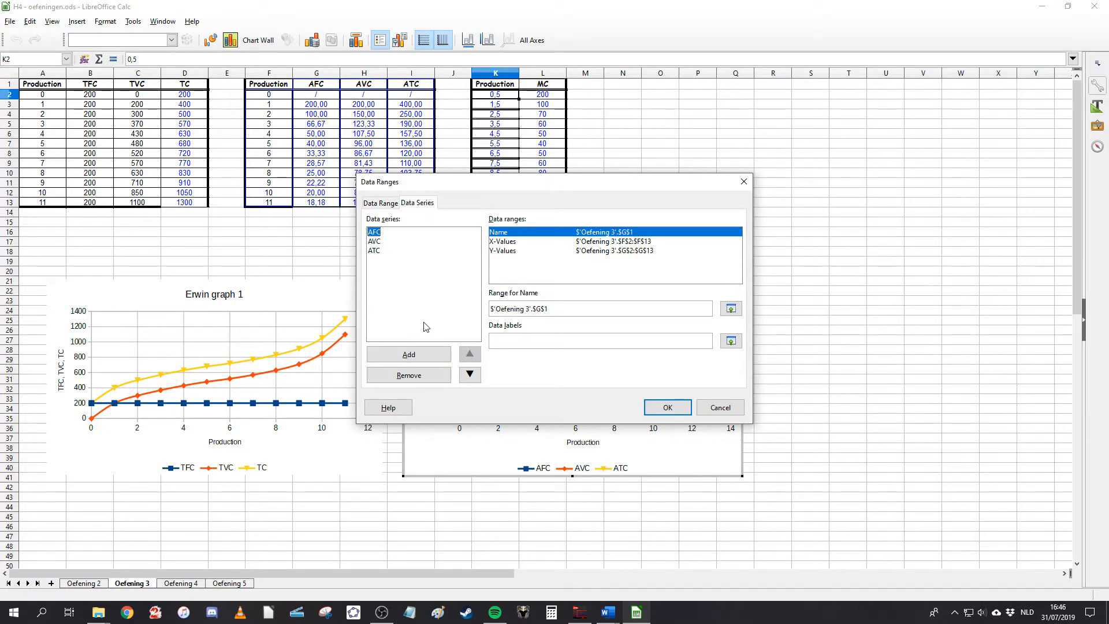
click(412, 361)
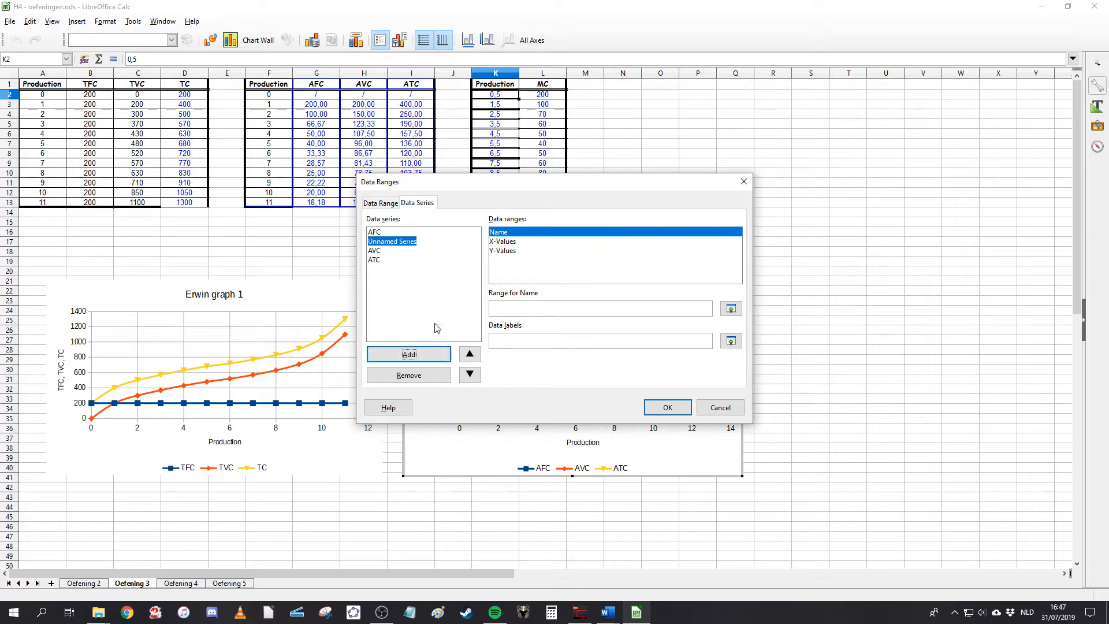
click(515, 267)
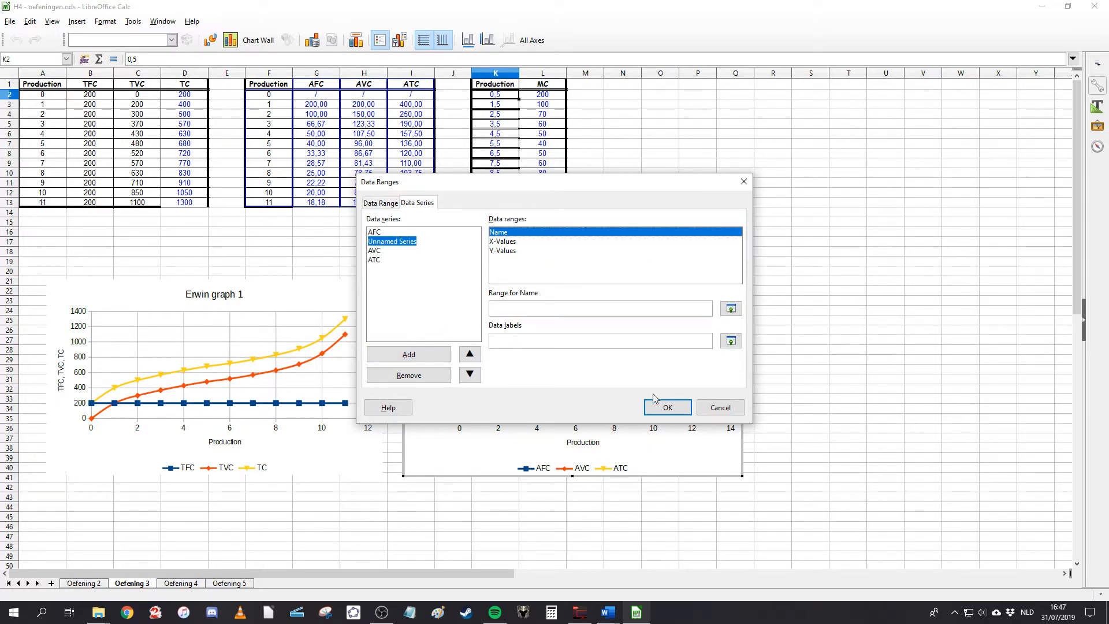
click(731, 309)
click(542, 88)
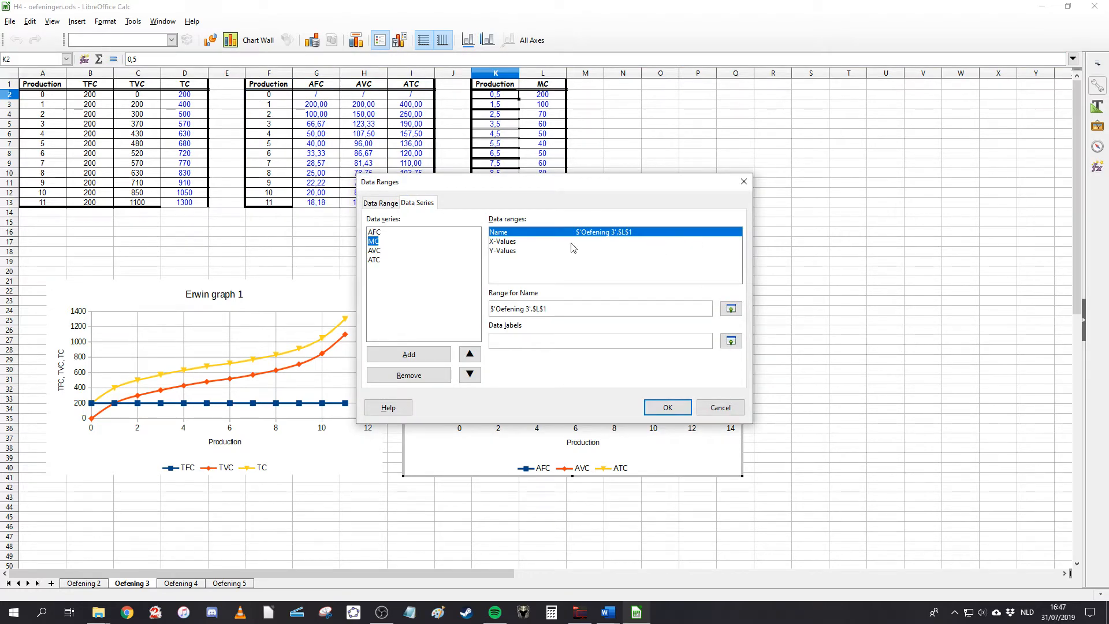
- Set the MC series' X-values to K2:K12 and Y-values to L2:L12, apply the ranges and leave the chart
click(512, 242)
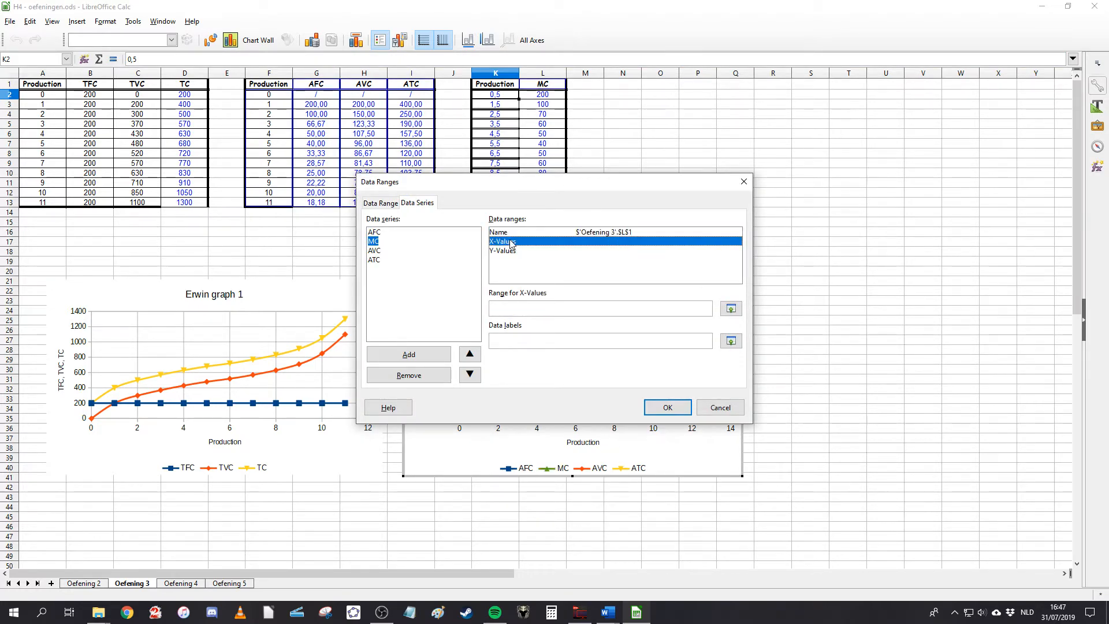
click(731, 309)
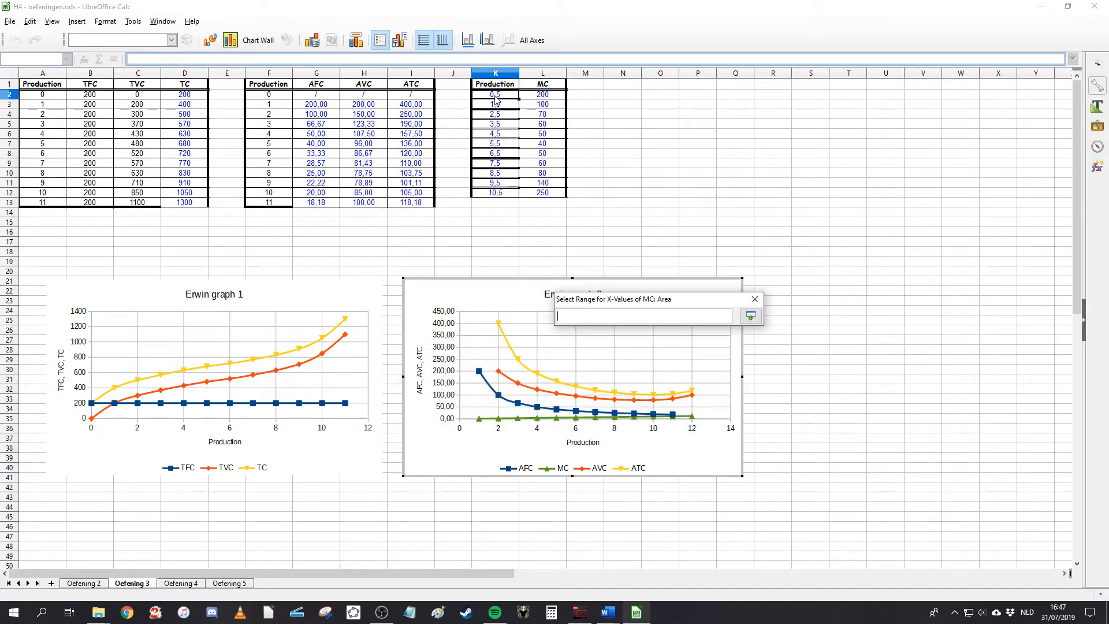
drag(495, 98, 496, 193)
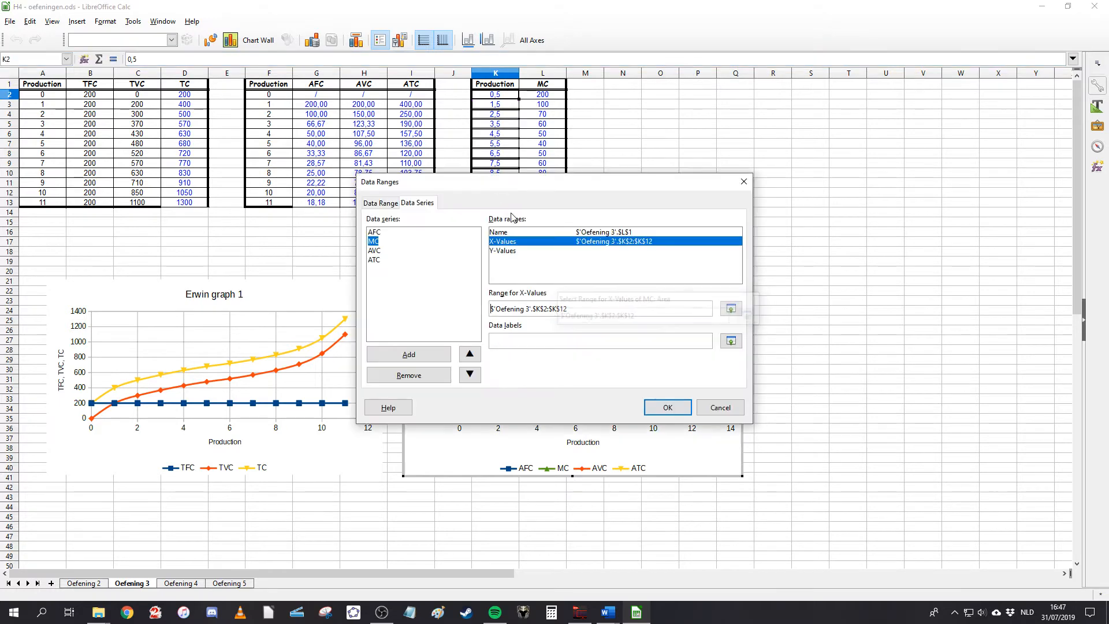
click(510, 251)
click(730, 308)
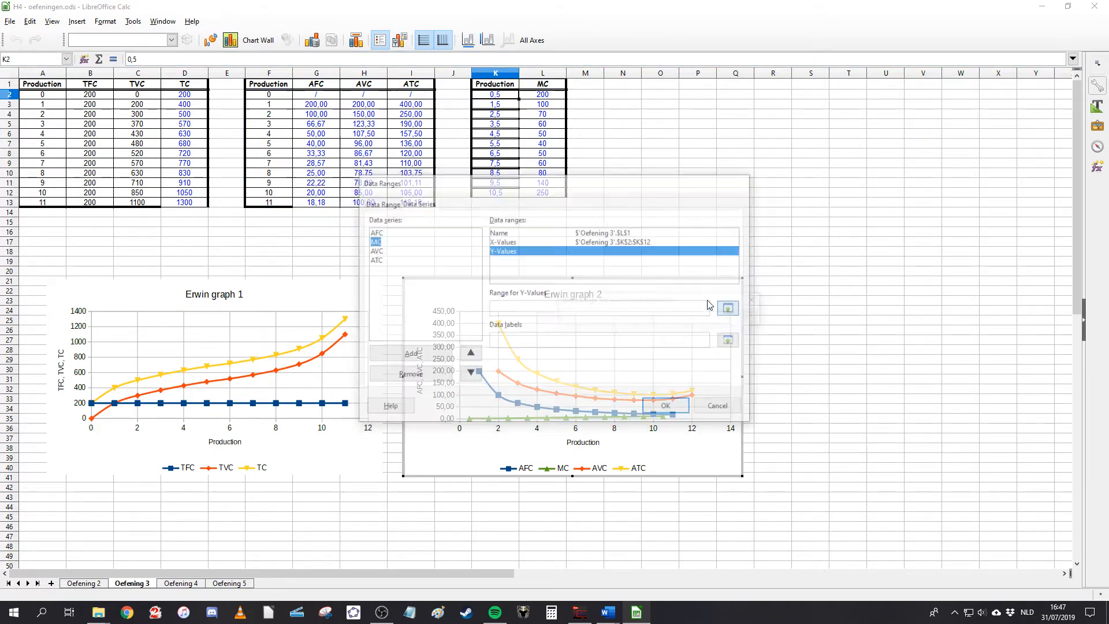
drag(543, 94, 543, 202)
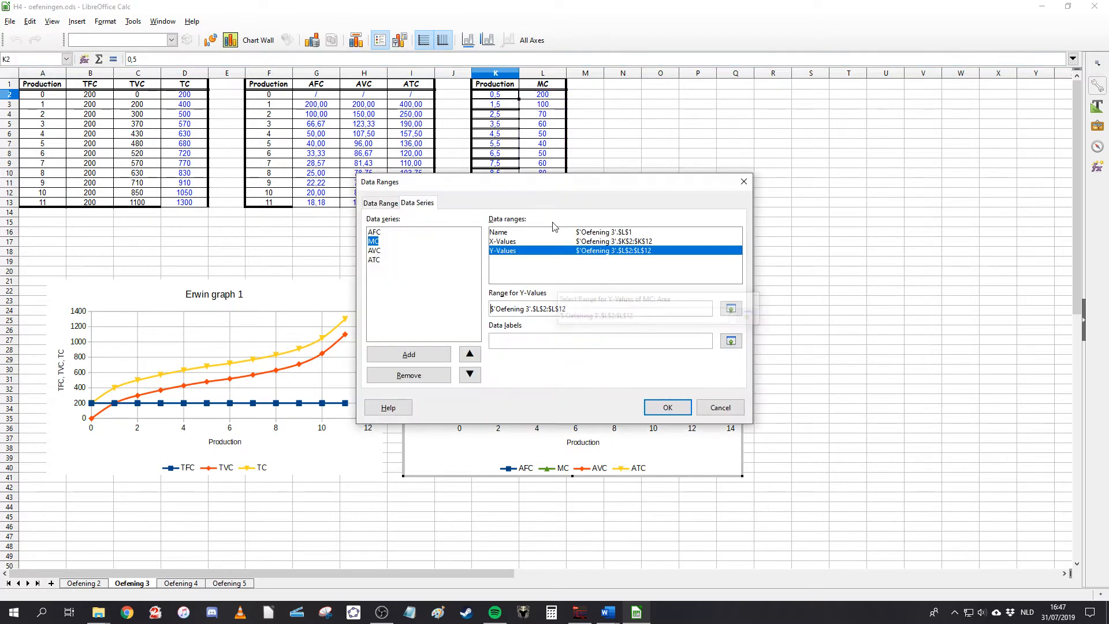
click(666, 408)
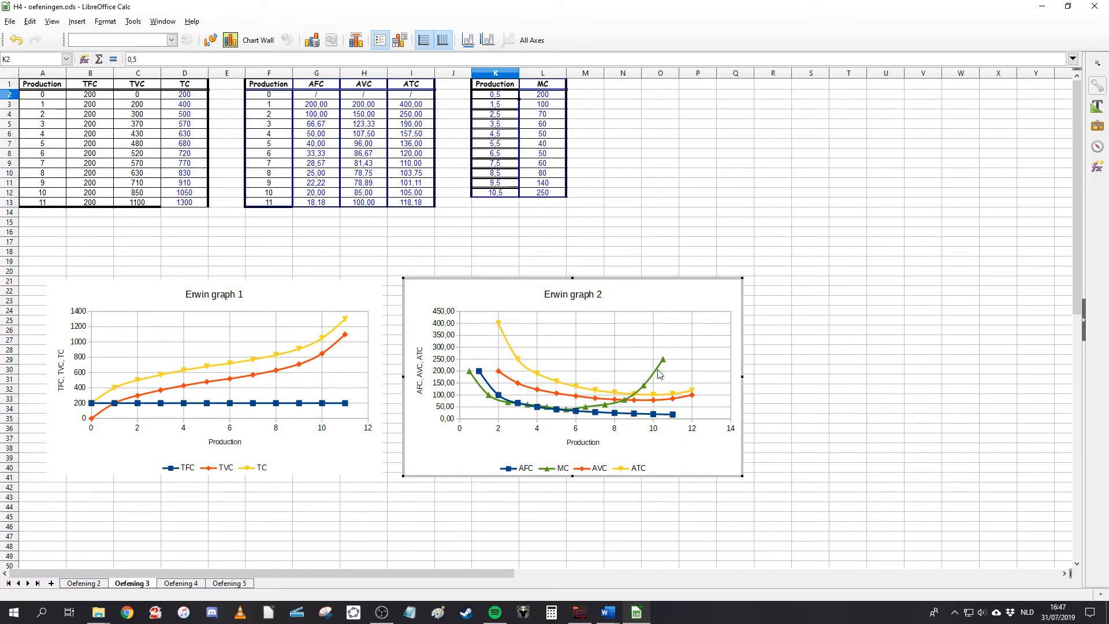
click(875, 354)
scroll(869, 353, down, 2)
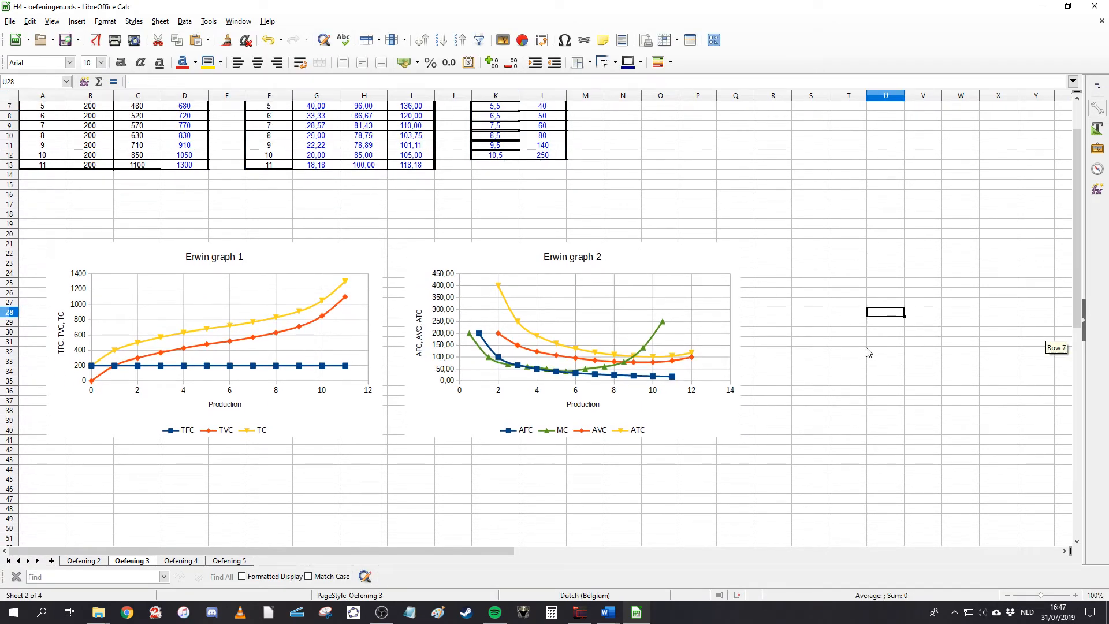
scroll(859, 352, up, 2)
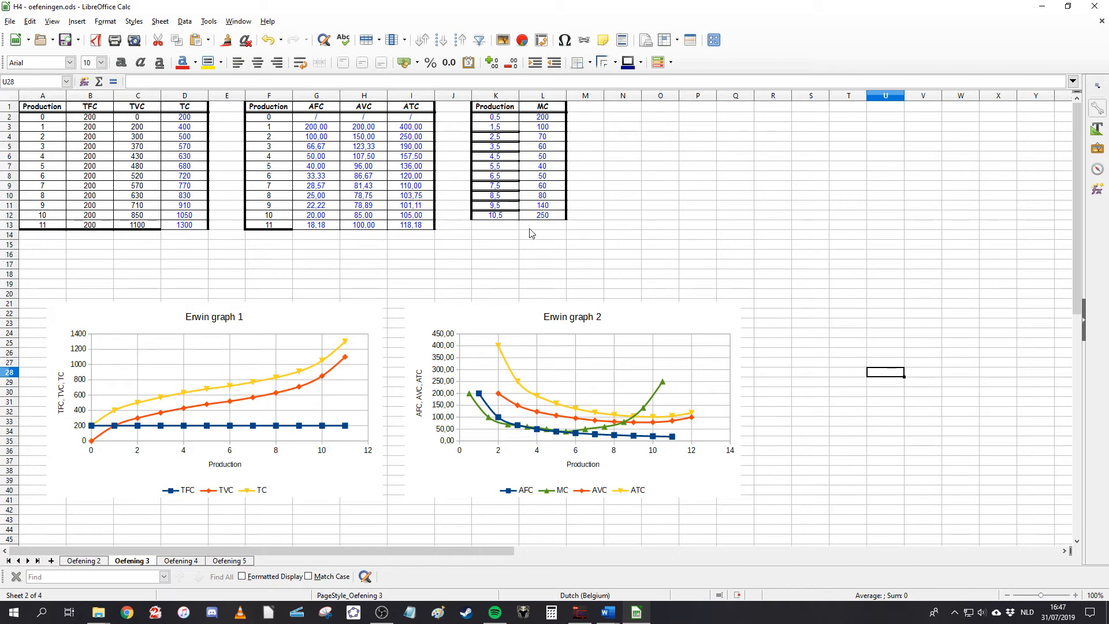
drag(579, 255, 41, 108)
click(732, 235)
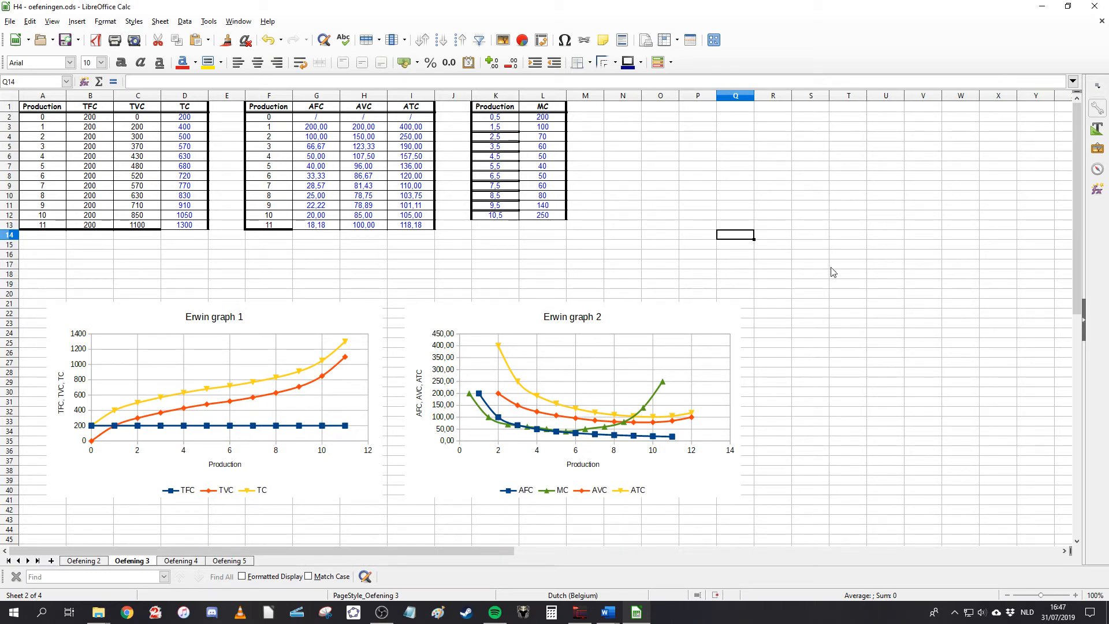
click(846, 277)
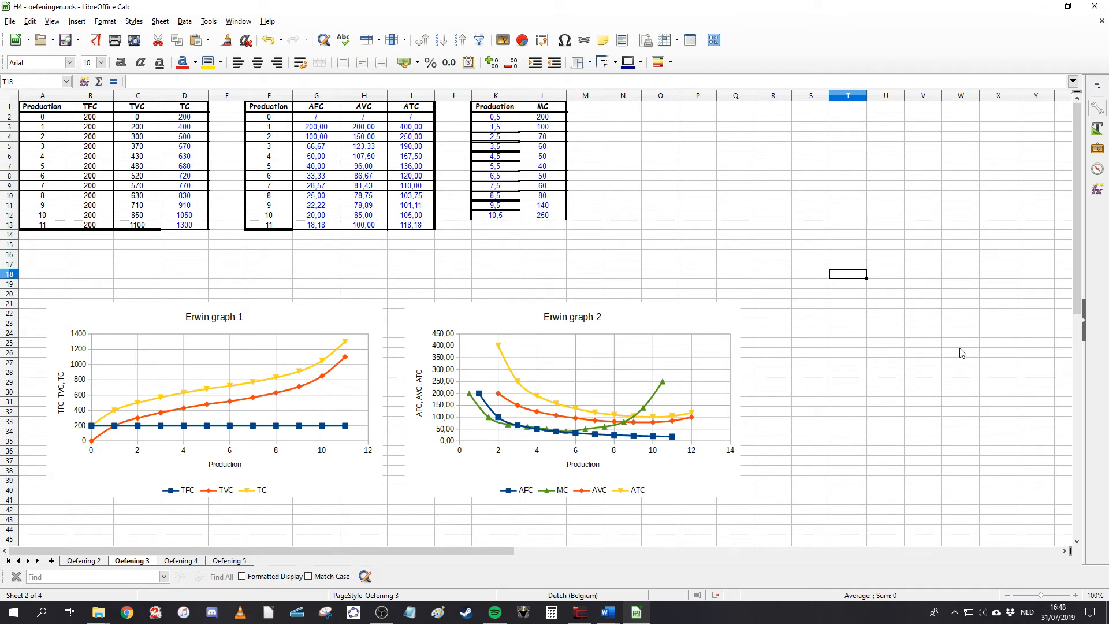
click(821, 273)
click(863, 368)
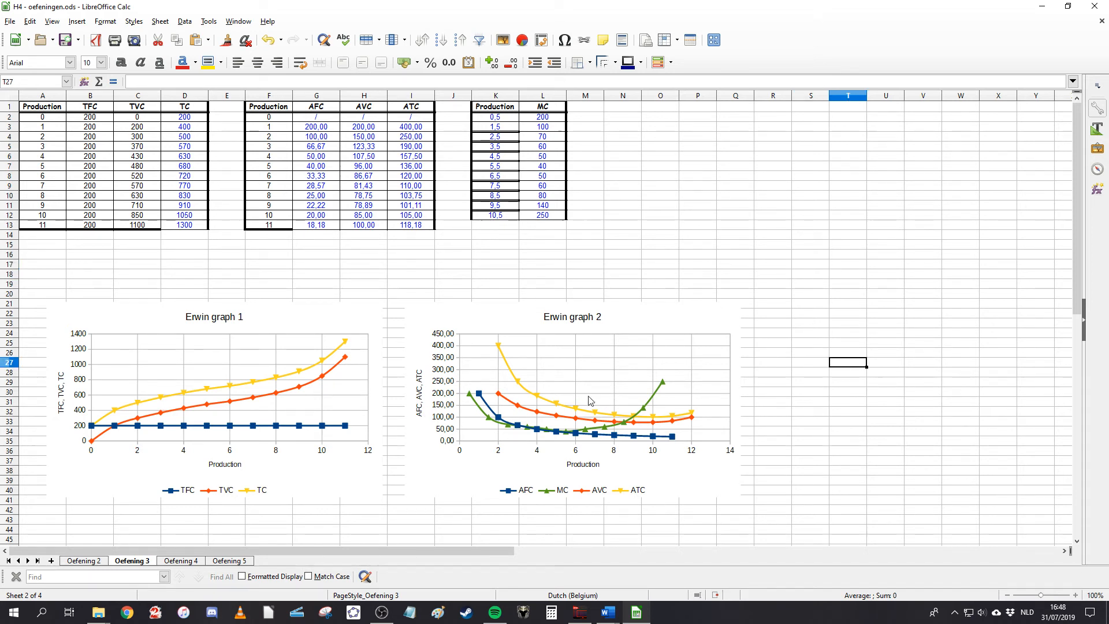
click(326, 409)
click(603, 395)
click(254, 408)
click(534, 396)
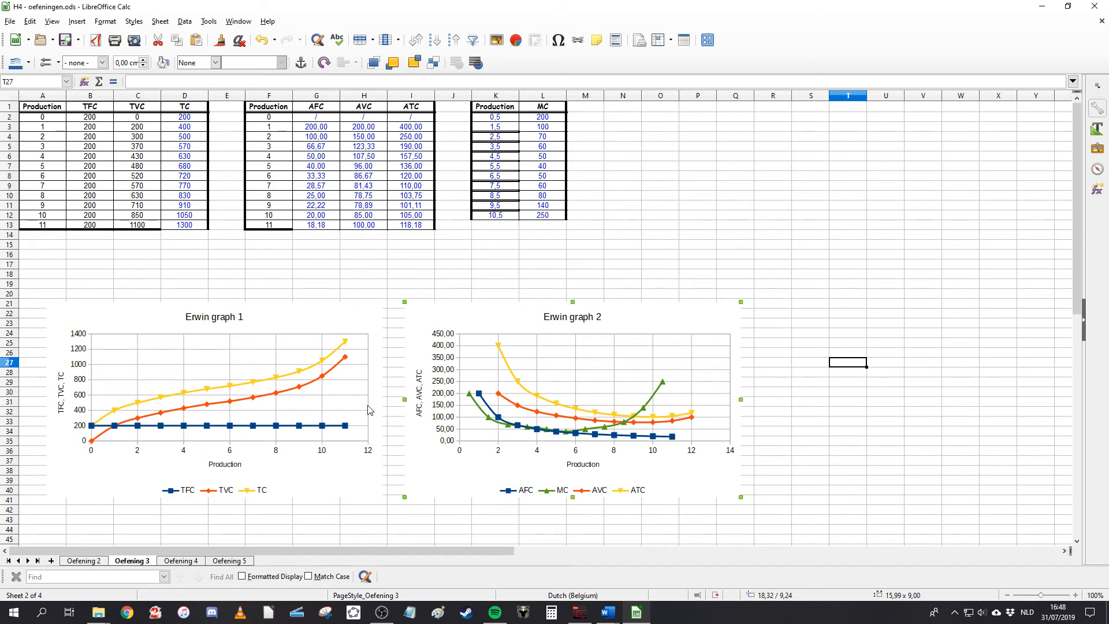
click(224, 407)
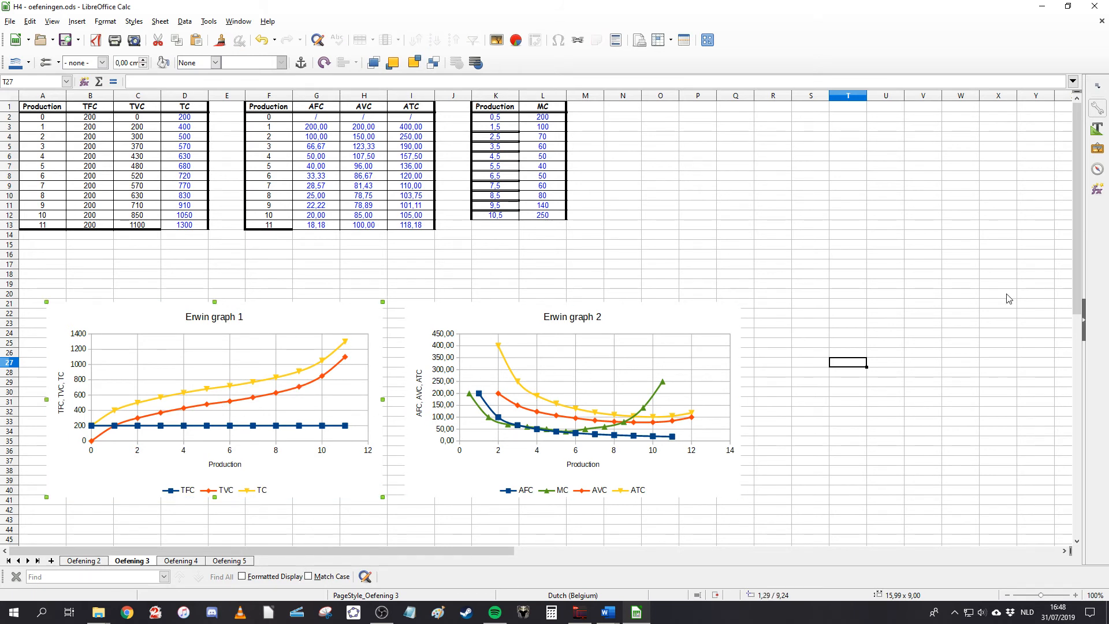
click(901, 305)
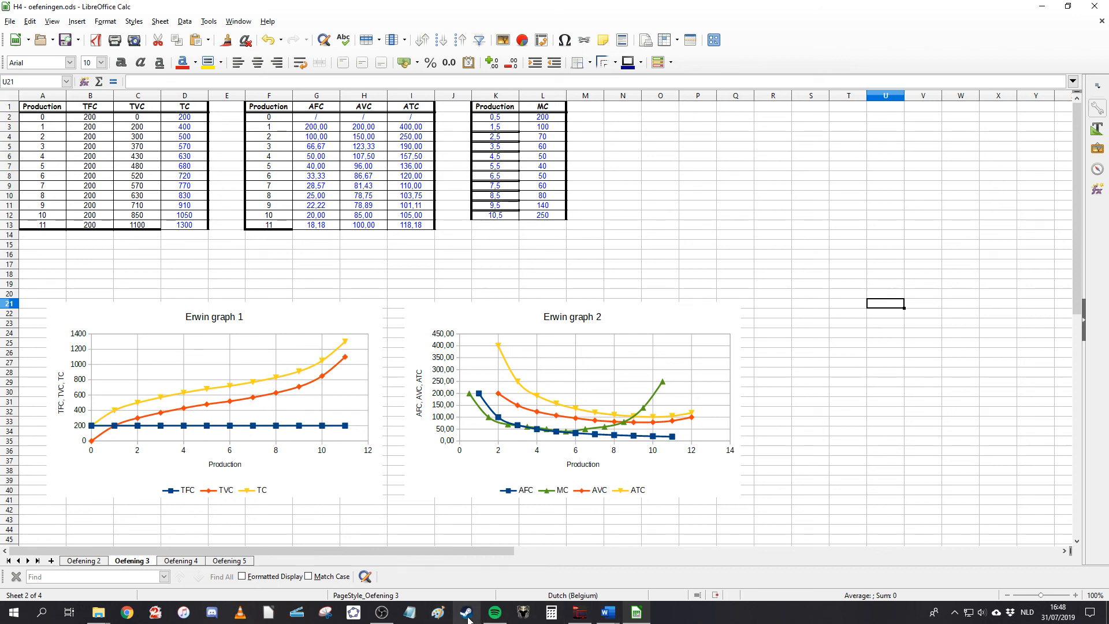
click(380, 614)
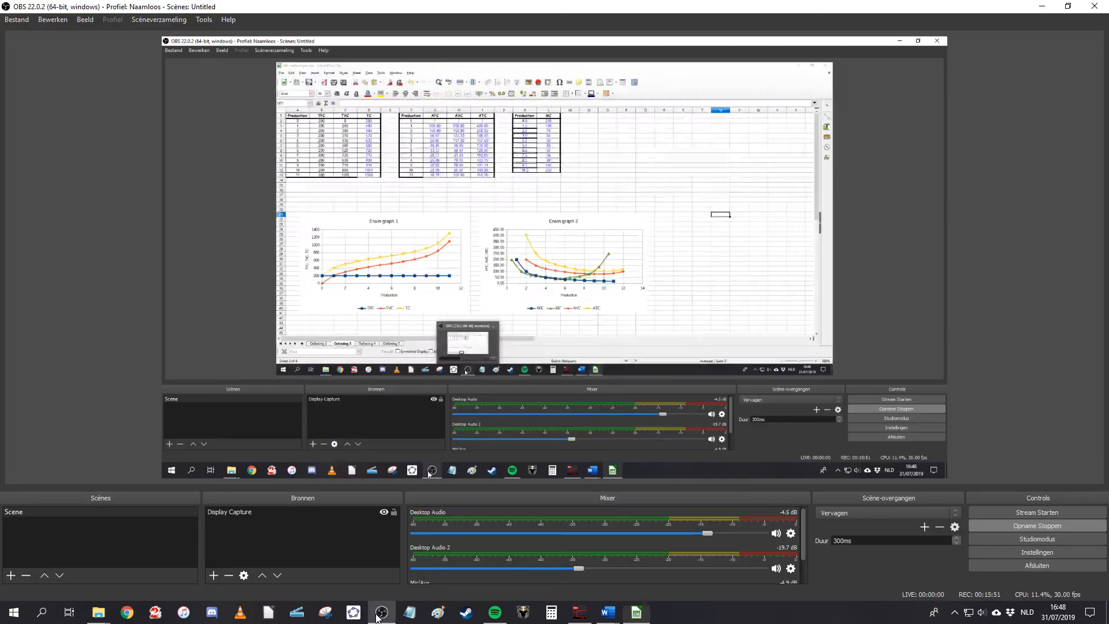